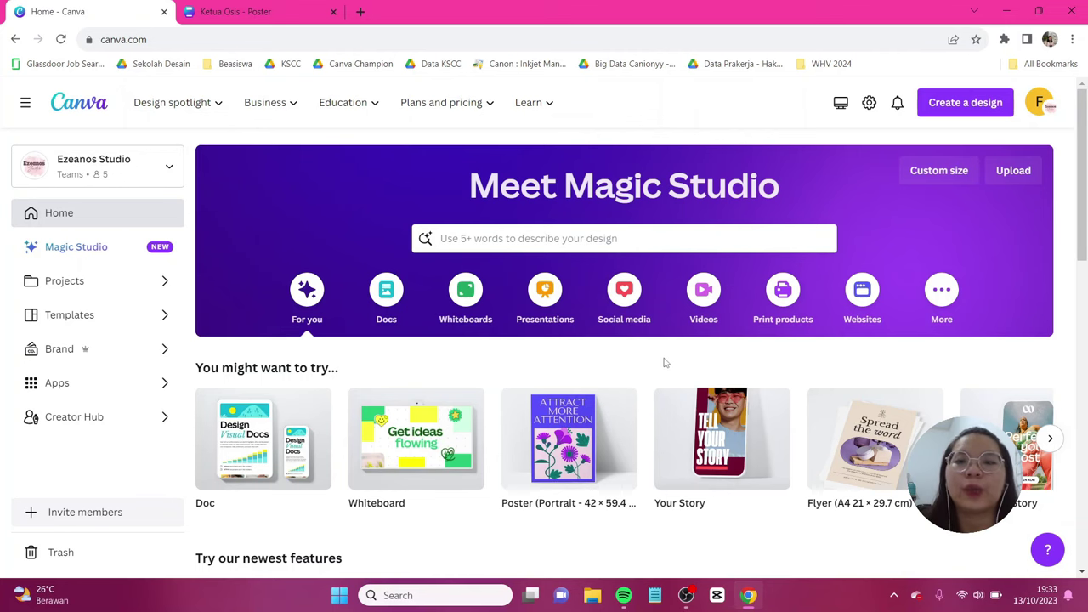
Step: Create a blank portrait poster of 42 × 59.4 cm from the popular print products
left_click(777, 292)
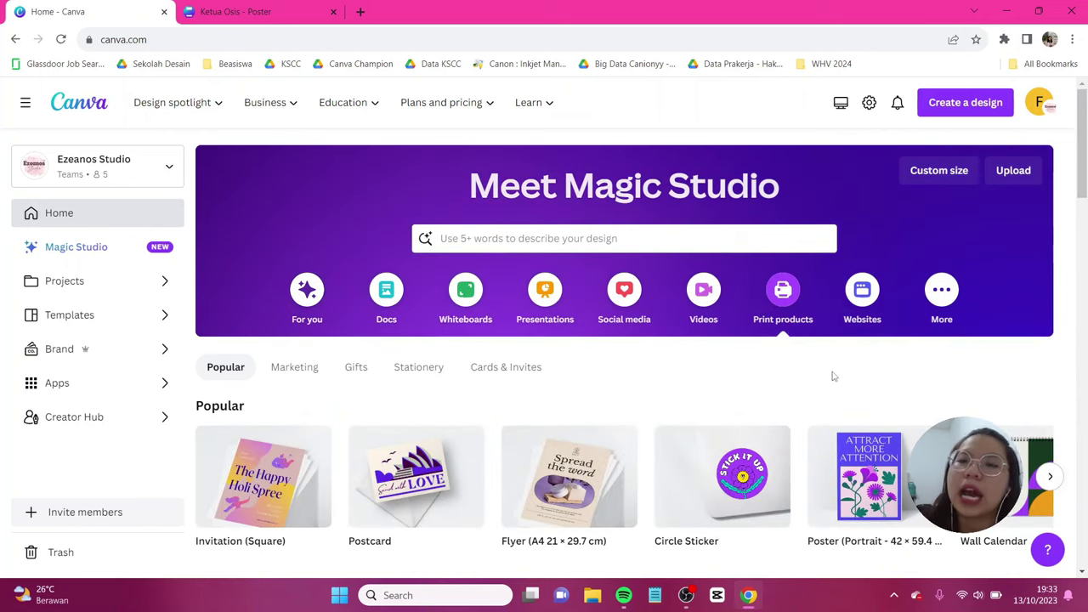
scroll(842, 366, "down", 1)
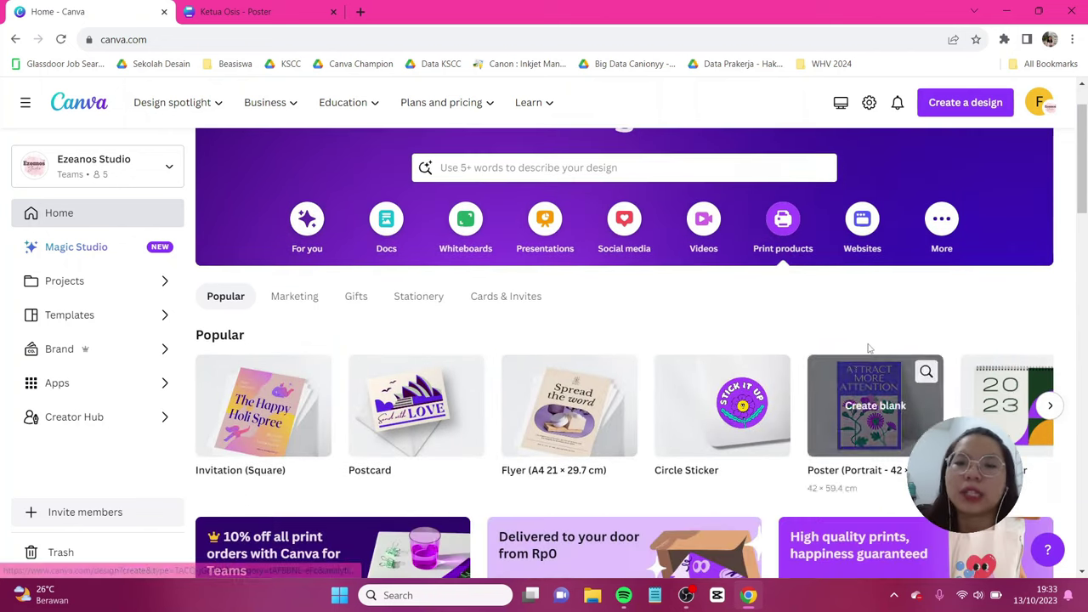
left_click(875, 403)
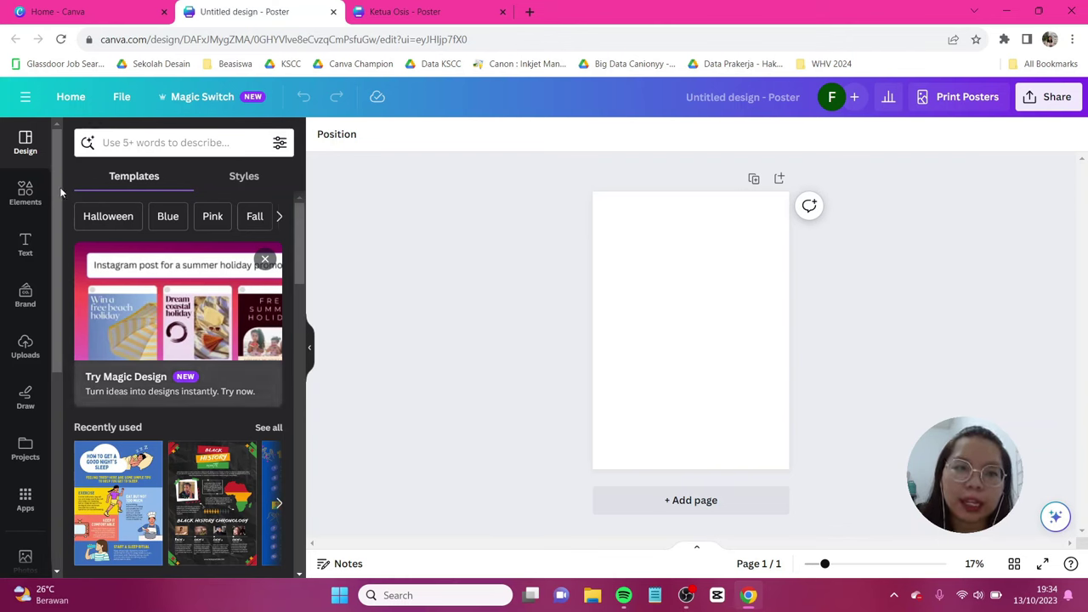
Step: Find a brown crumpled paper photo by searching elements for "beige crumpled paper" and set it as the page background
left_click(25, 195)
left_click(165, 142)
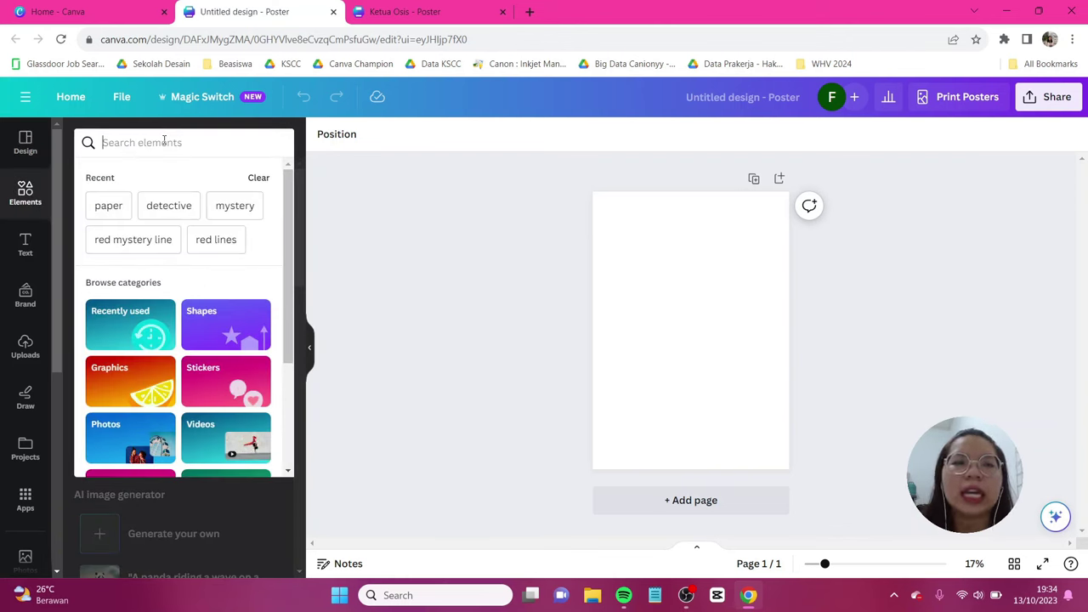
type("beige")
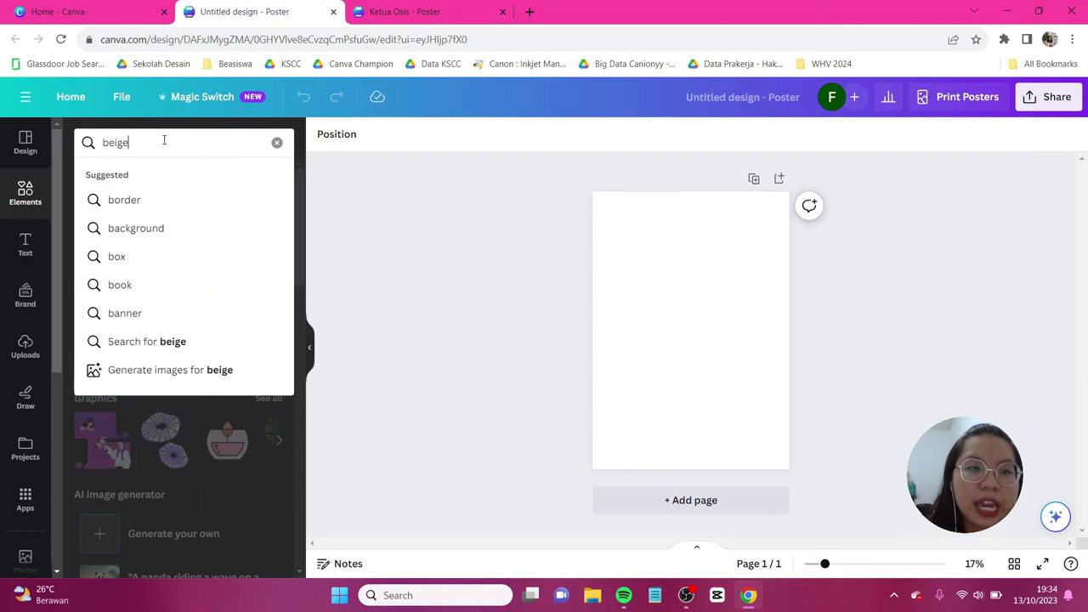
type(" crumpled paper")
key("Return")
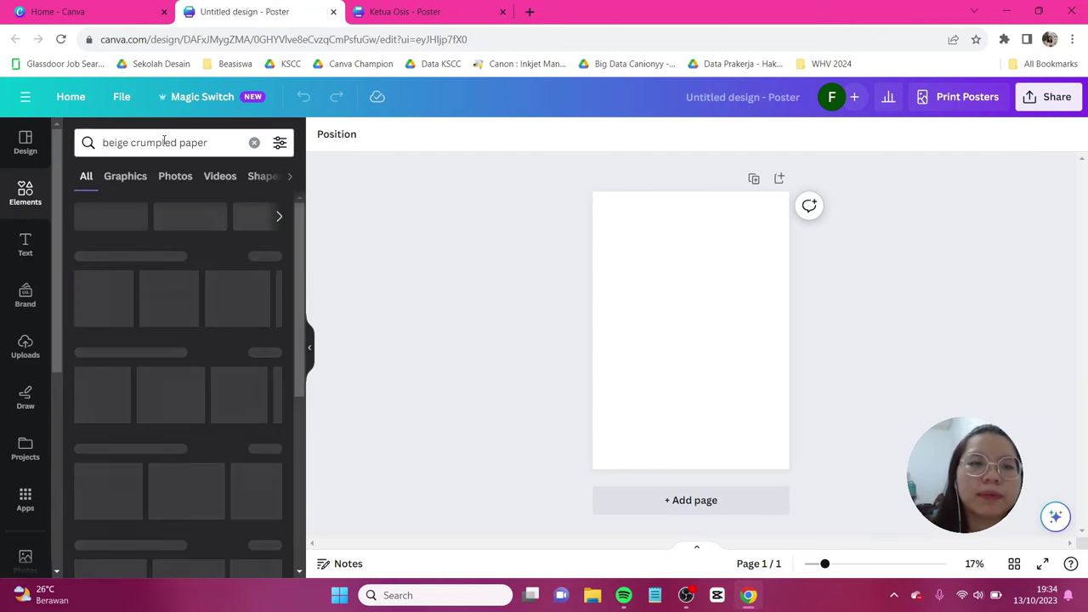
left_click(175, 177)
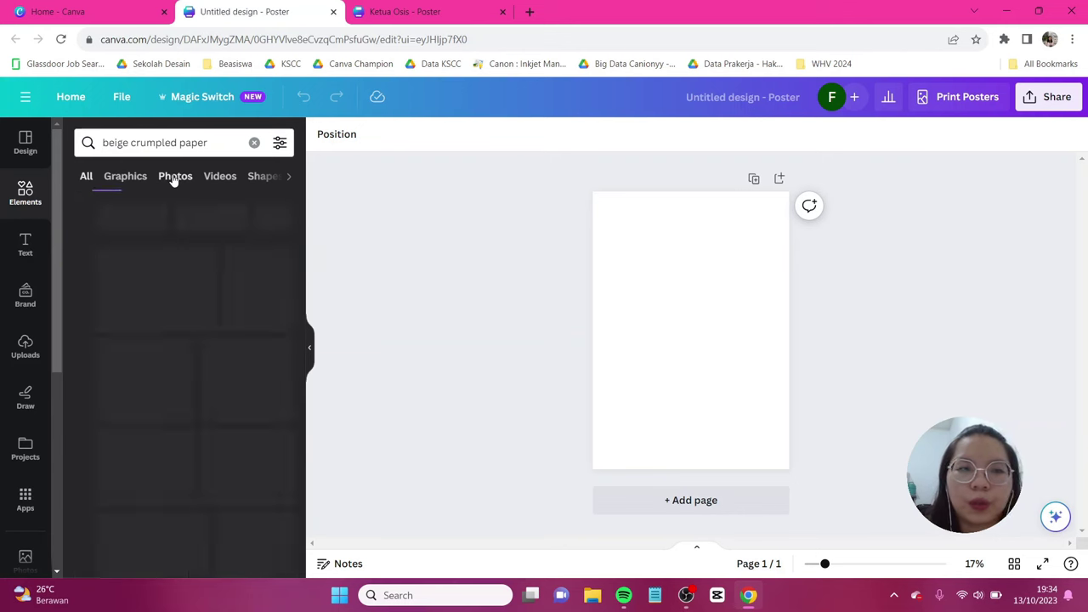
scroll(231, 328, "down", 3)
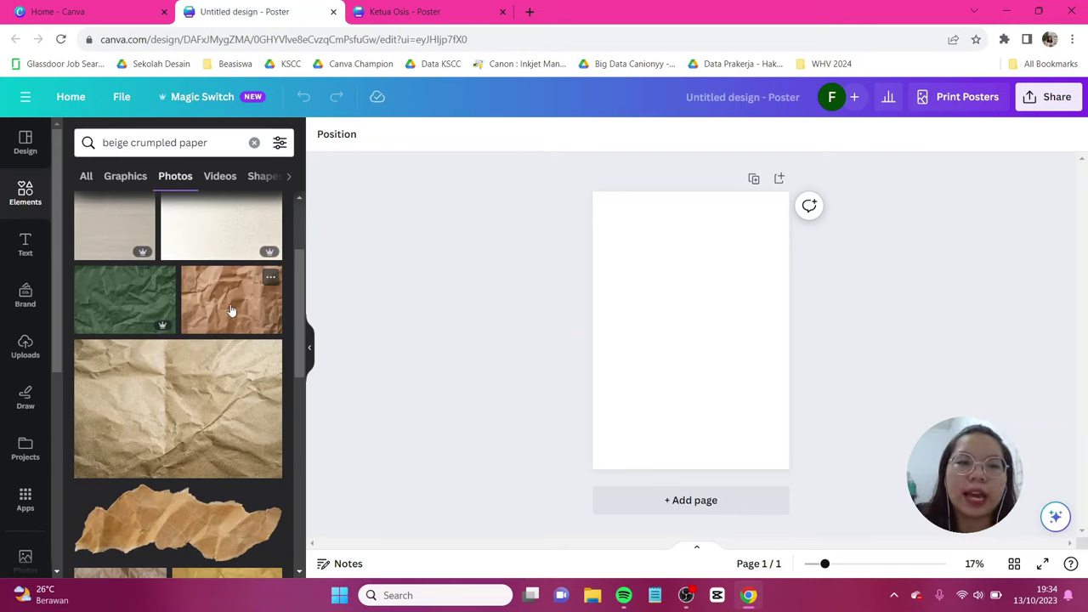
left_click(230, 311)
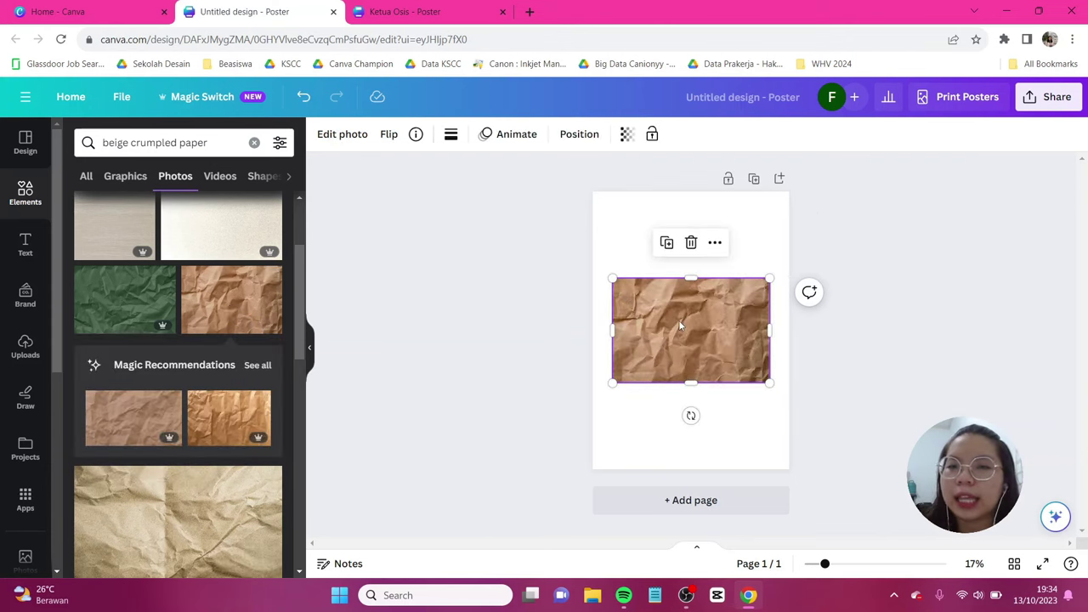
right_click(678, 320)
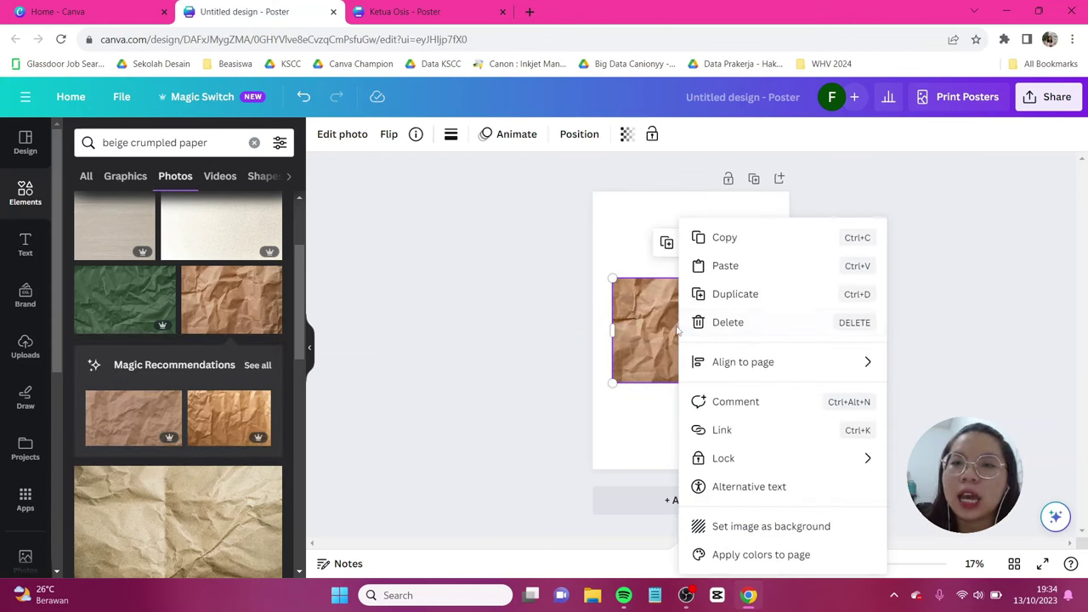
left_click(756, 529)
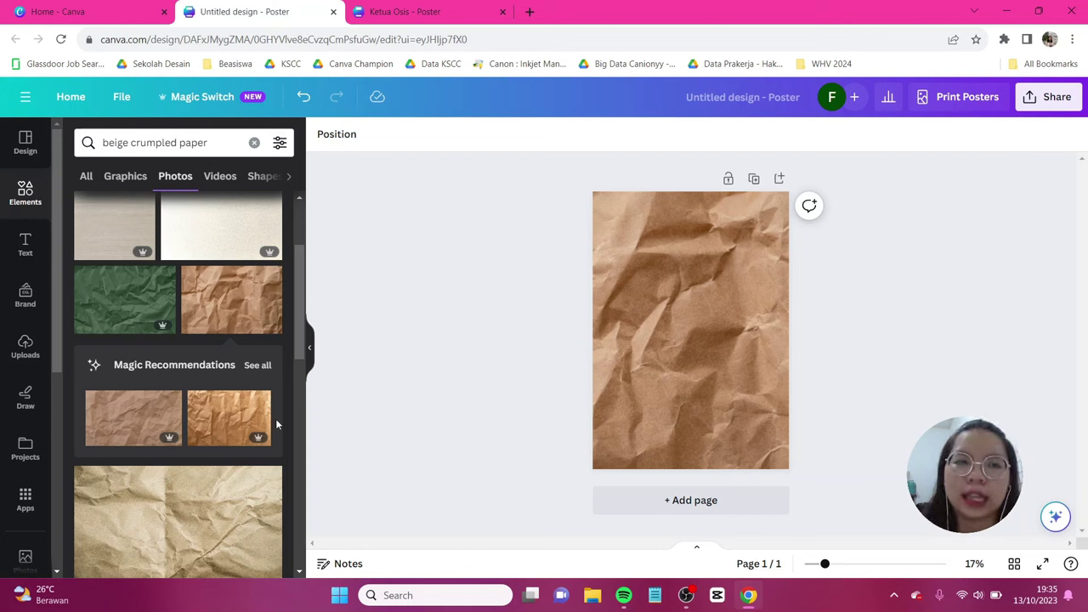
Step: Search the graphics for "grunge stamp paper" and add the plain beige landscape stamp paper to the page
left_click(25, 196)
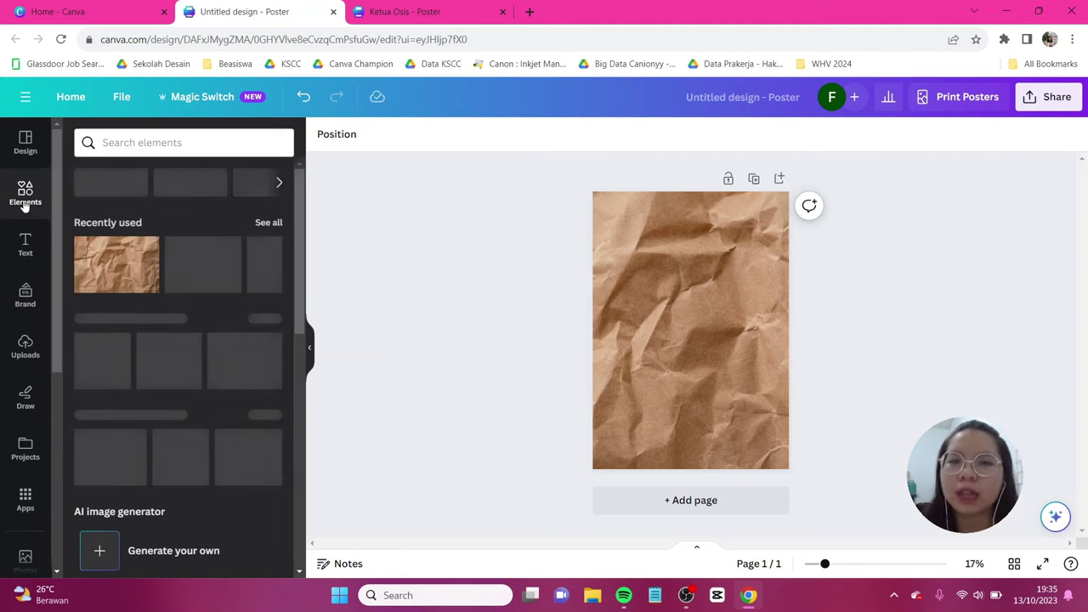
left_click(193, 141)
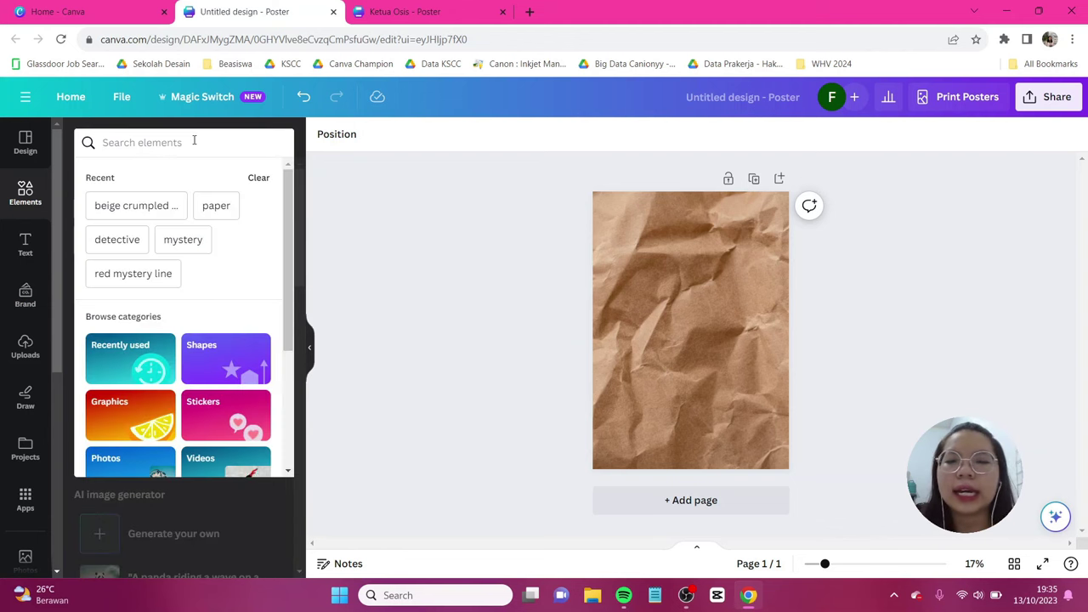
type("grunge stam")
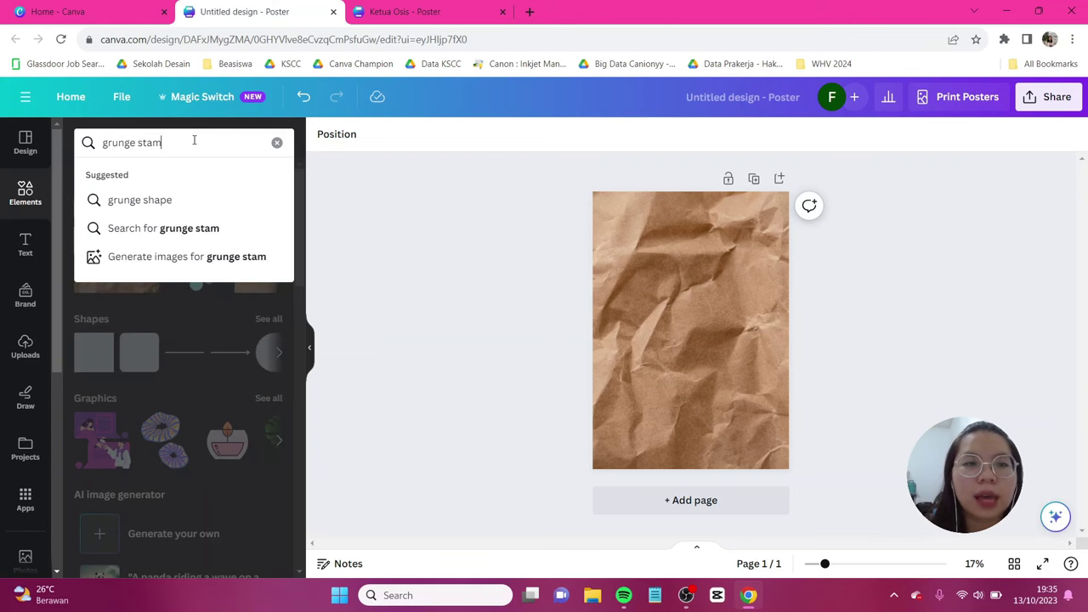
type("p paper")
key("Return")
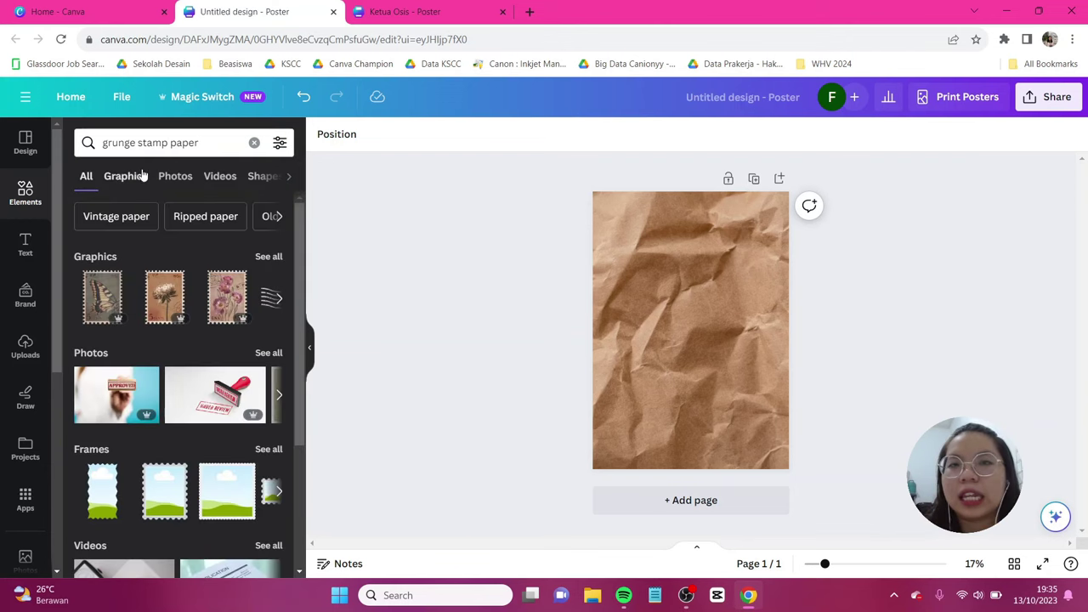
left_click(125, 176)
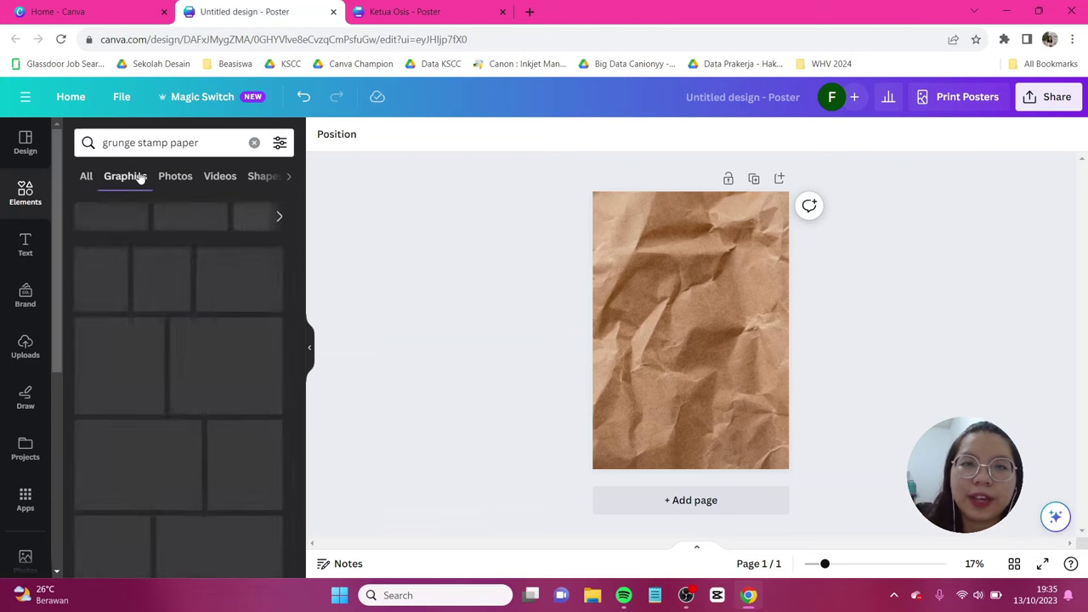
left_click(251, 361)
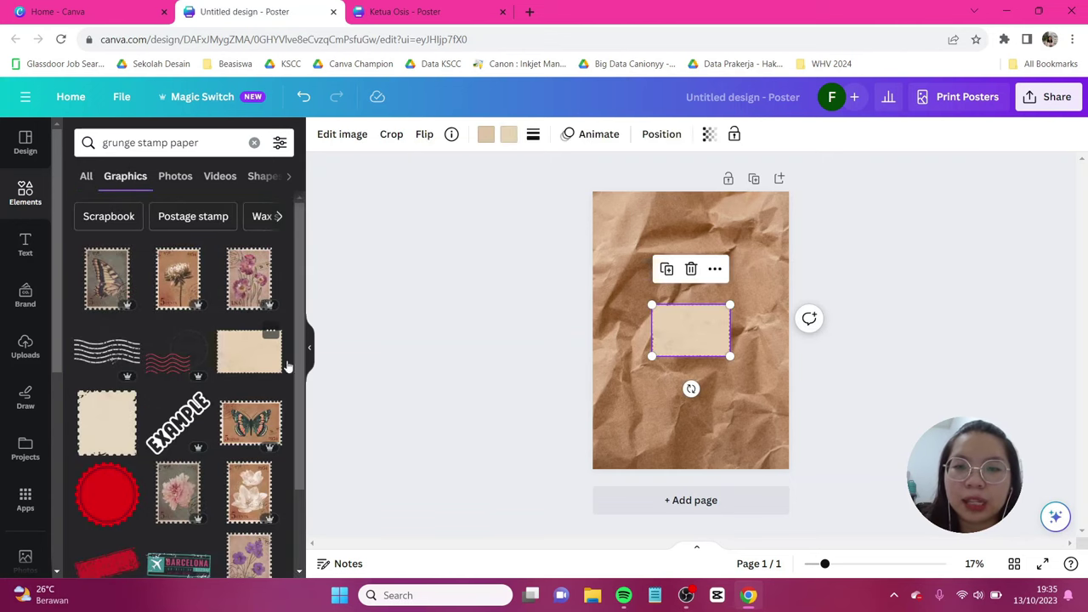
Step: Recolor the stamp paper with white #ffffff as its first color and cream #FFF0DA as its second
left_click(485, 138)
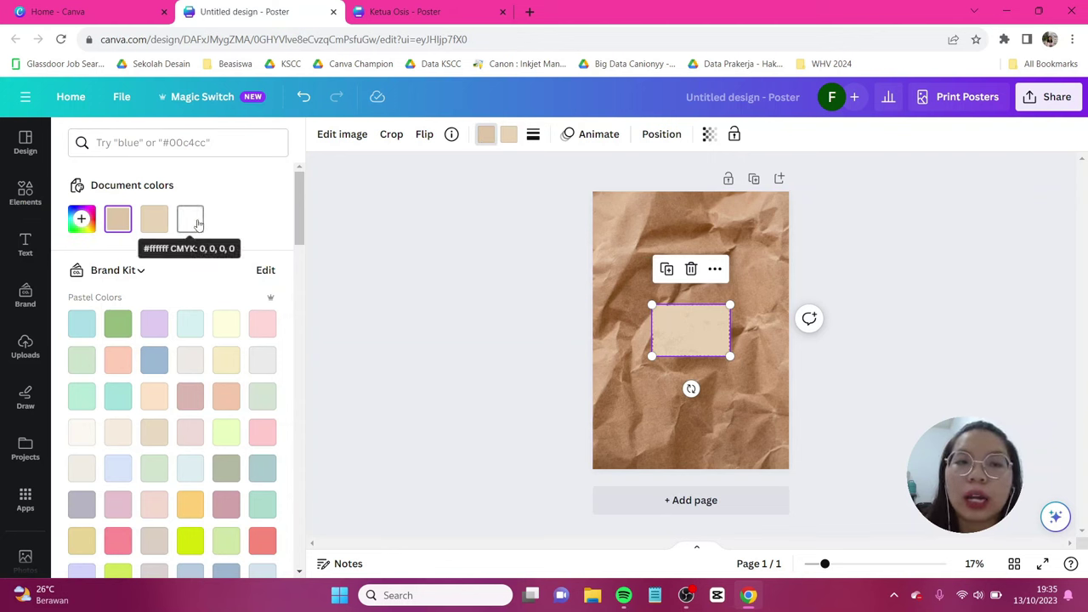
left_click(196, 223)
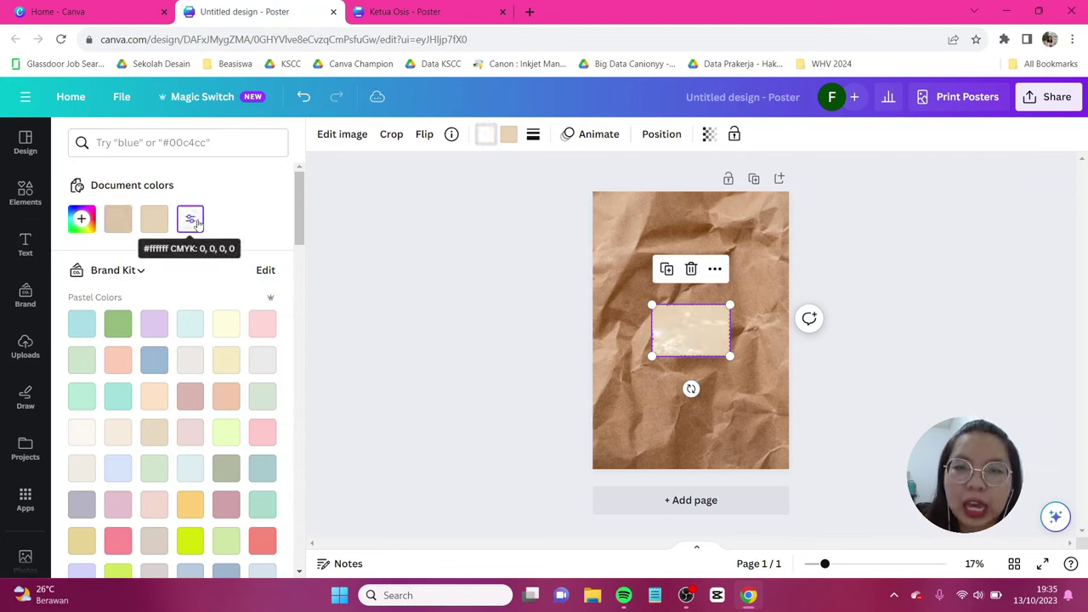
left_click(508, 136)
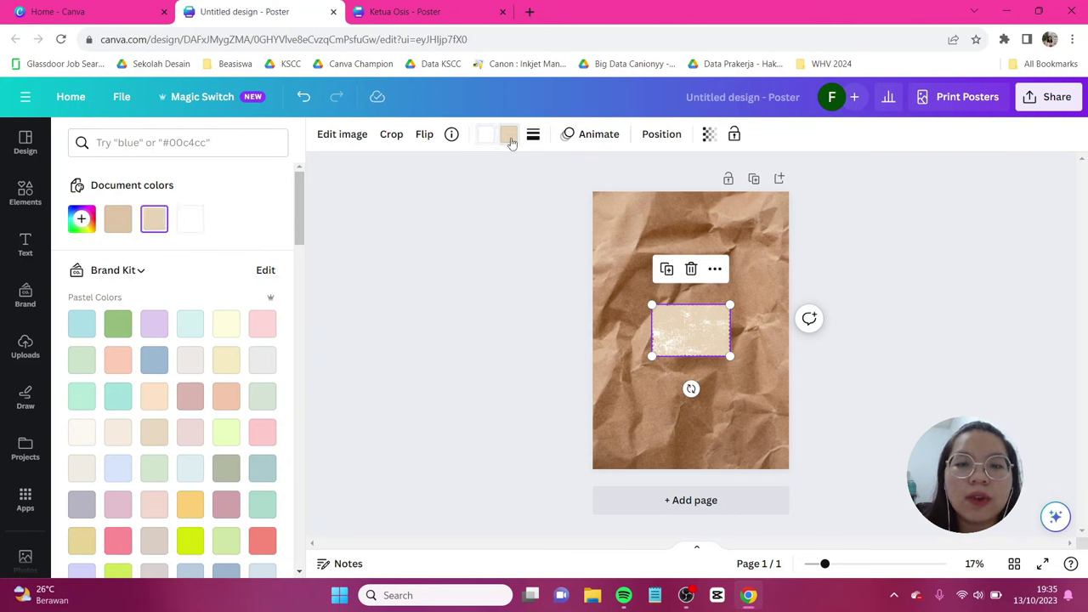
left_click(83, 221)
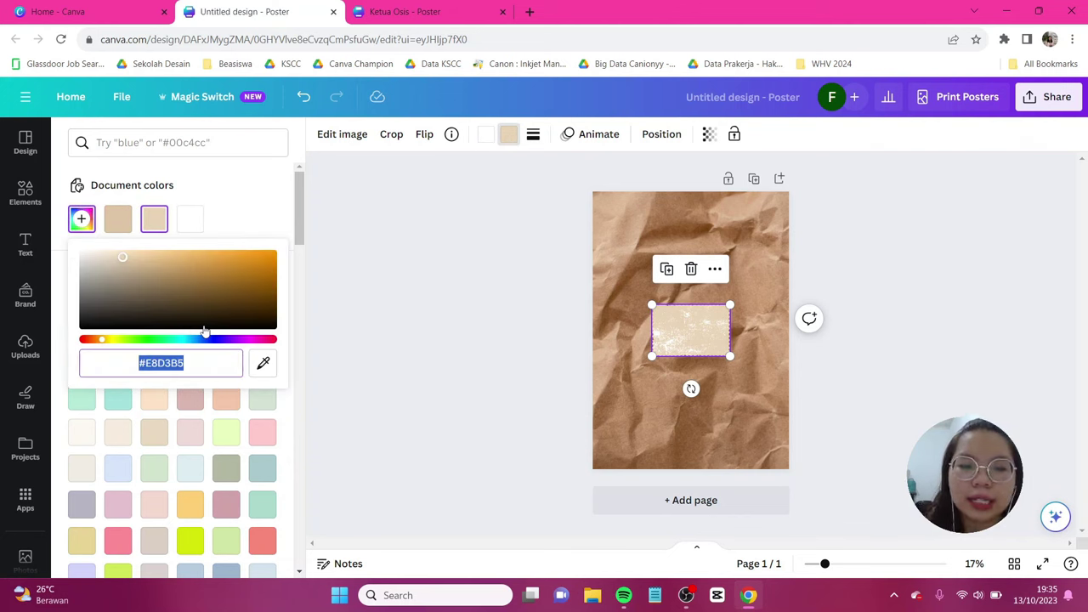
type("#FFF")
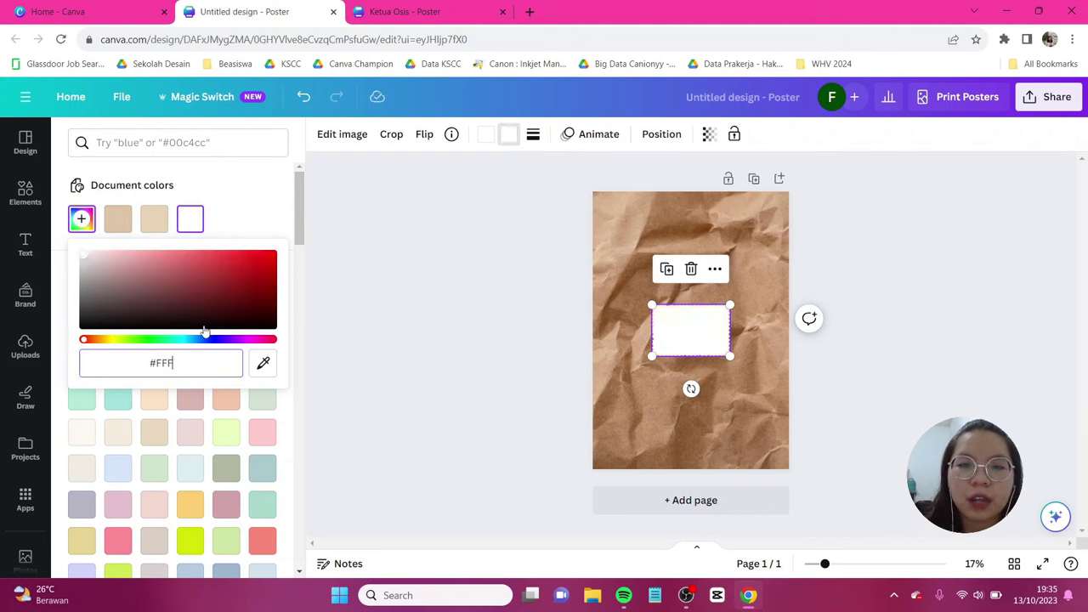
type("0DA")
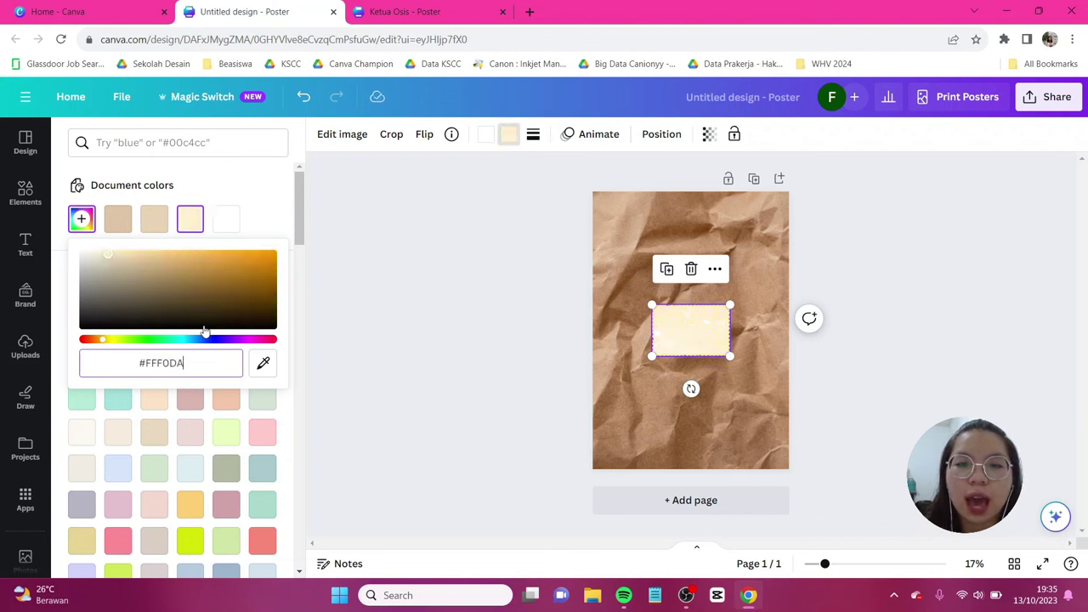
Step: Rotate the stamp paper to a slightly tilted portrait position, about -95.5°, and enlarge it to about 45.8 × 30.3 cm over the background
left_click_drag(651, 356, 607, 386)
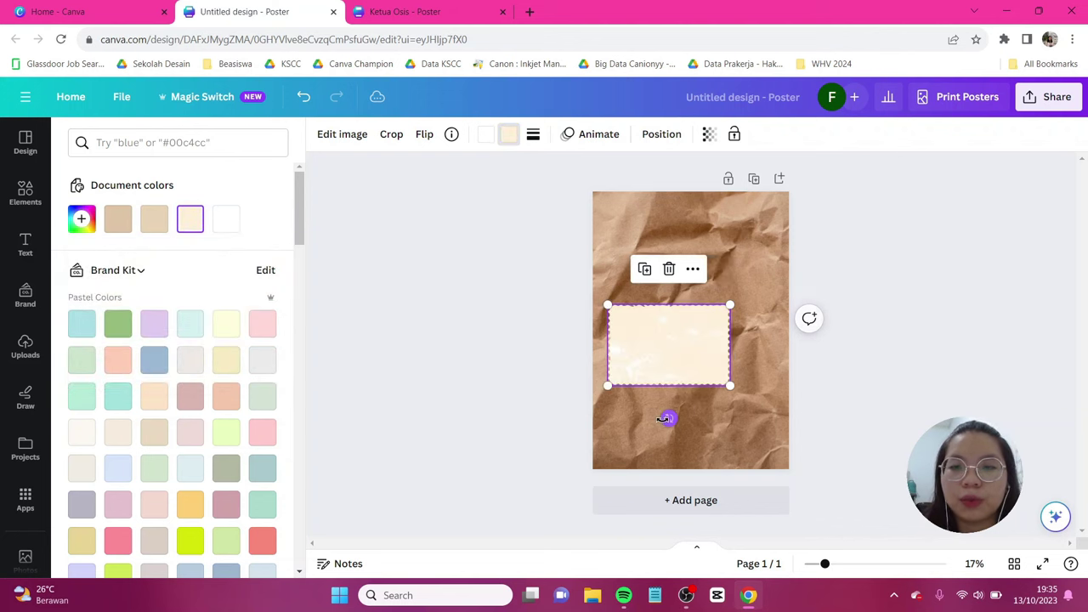
left_click_drag(669, 418, 755, 344)
left_click_drag(704, 281, 745, 206)
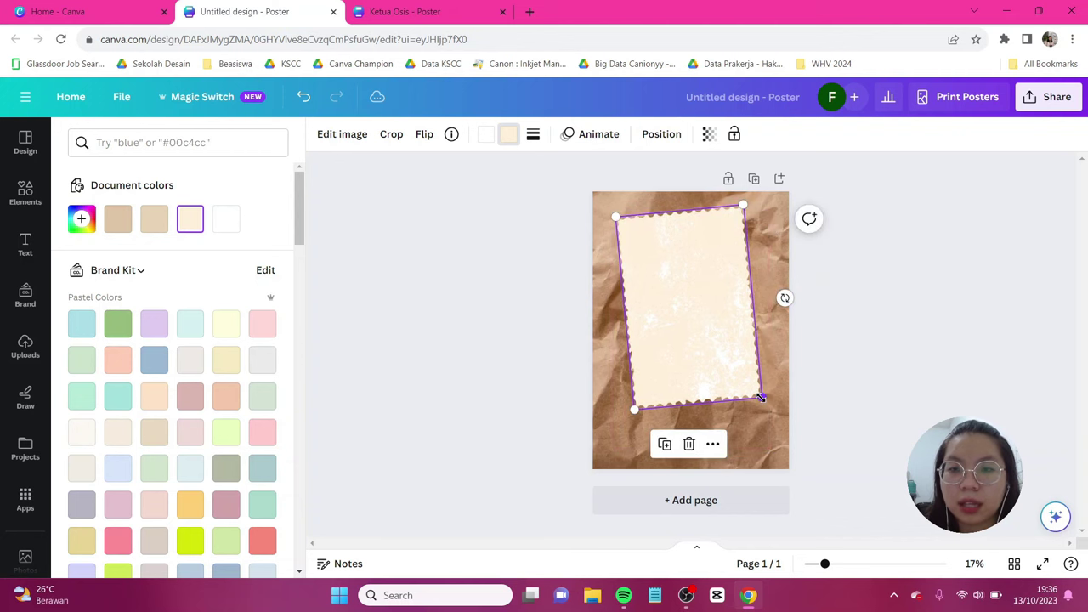
left_click_drag(762, 397, 777, 416)
left_click_drag(720, 360, 720, 365)
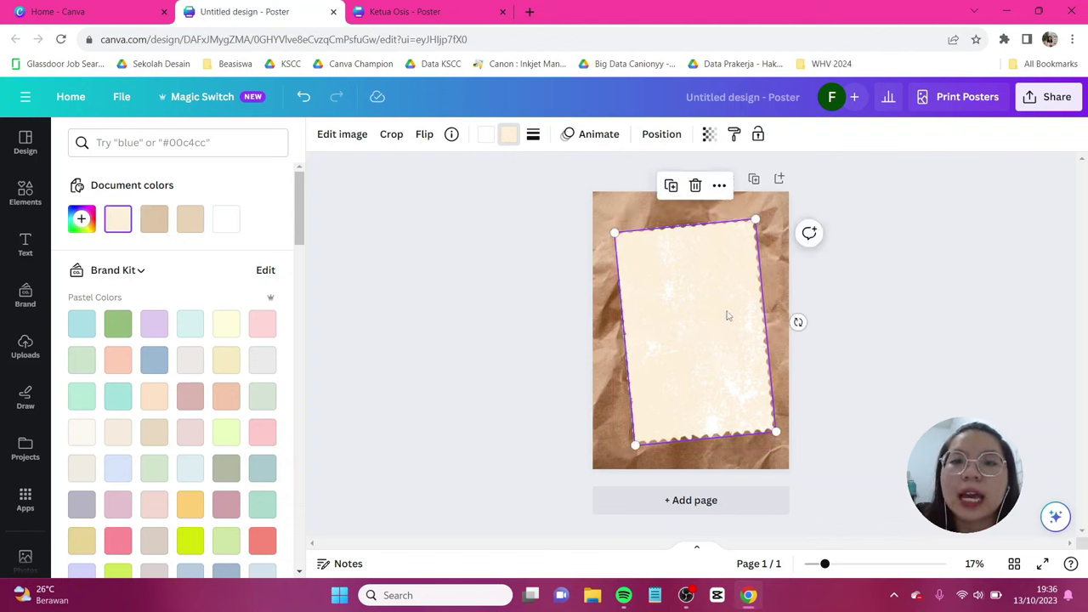
Step: Duplicate the stamp paper, offset the copy up and to the right, and change both of the copy's colors to black #000000
left_click_drag(727, 317, 729, 295)
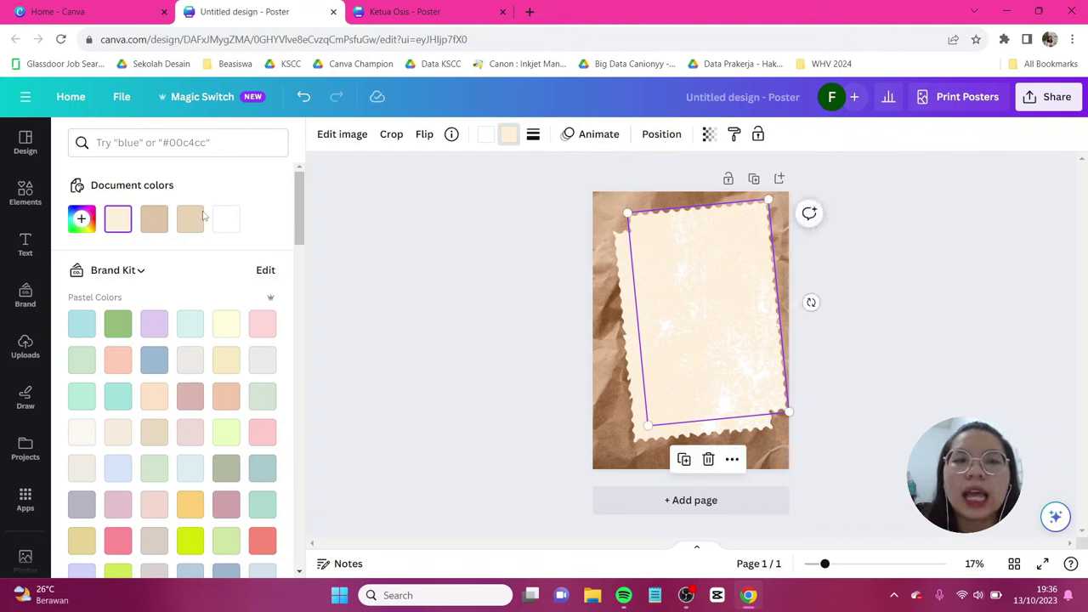
left_click(91, 220)
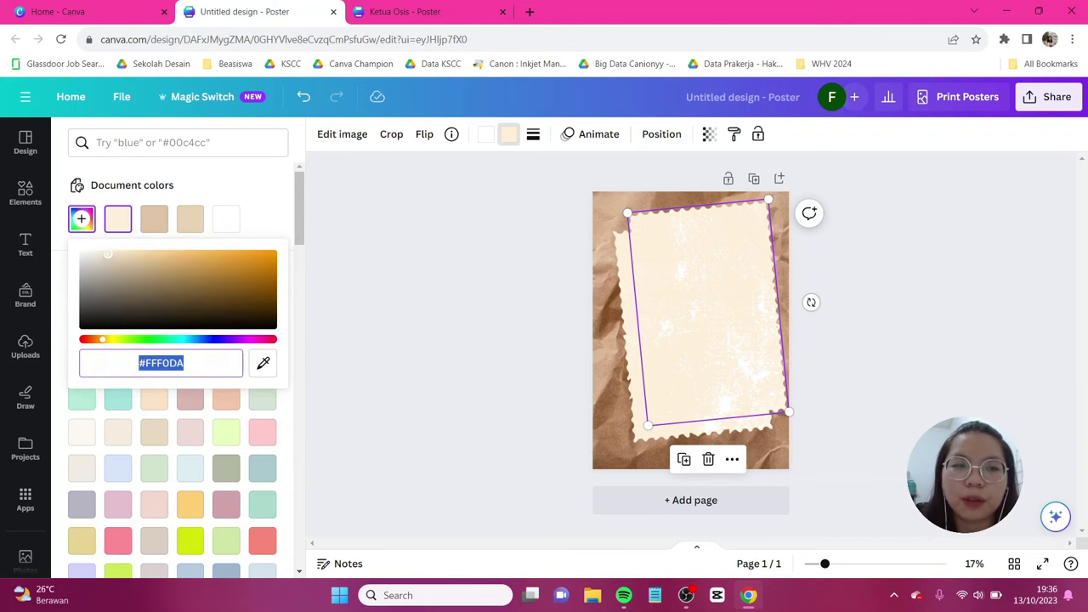
left_click_drag(102, 310, 81, 338)
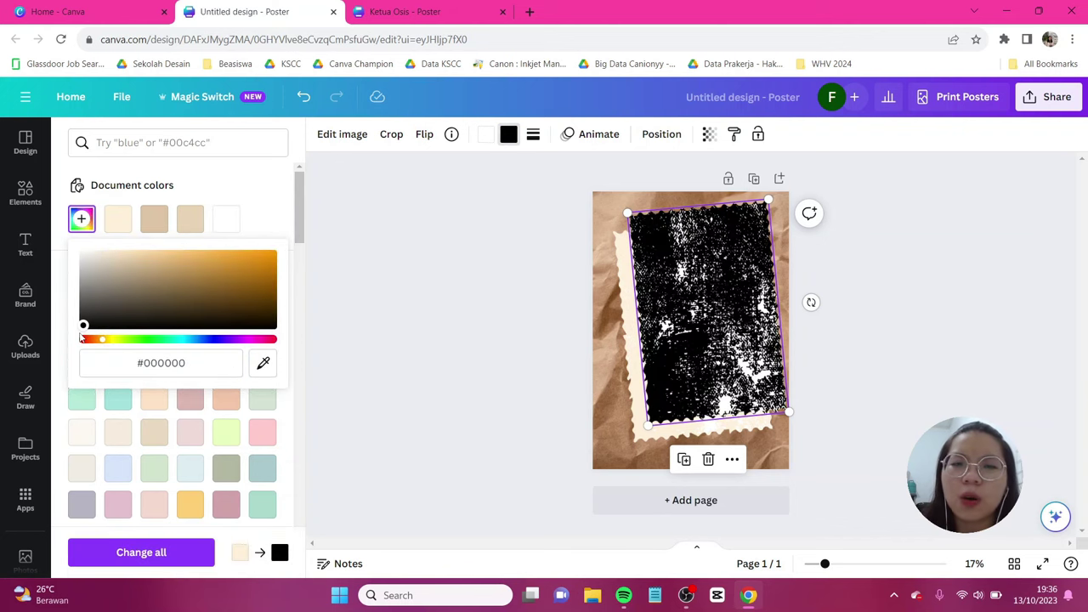
left_click(485, 135)
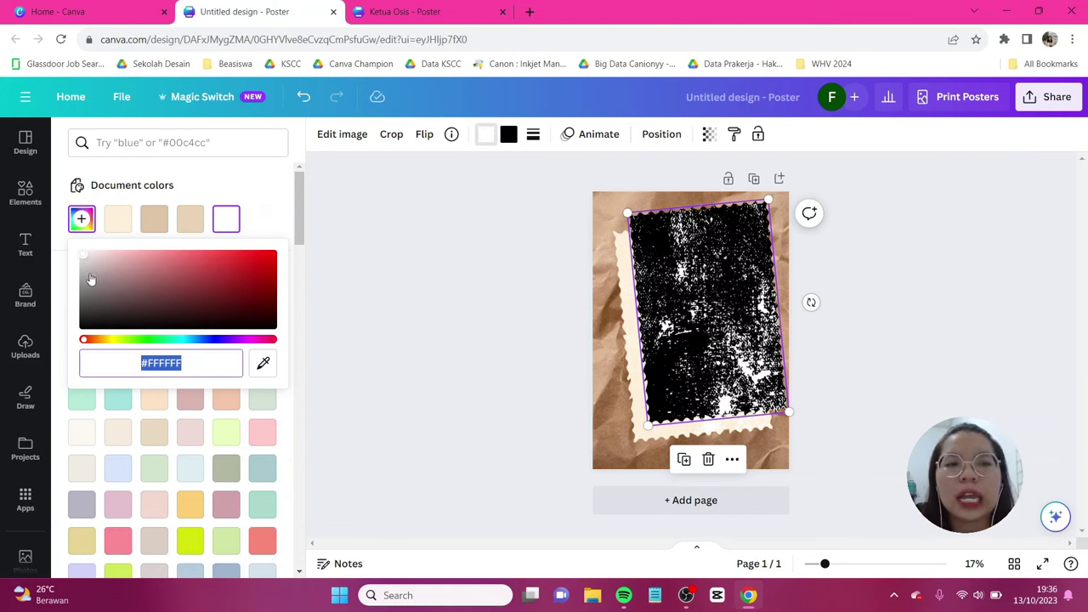
left_click_drag(88, 280, 86, 346)
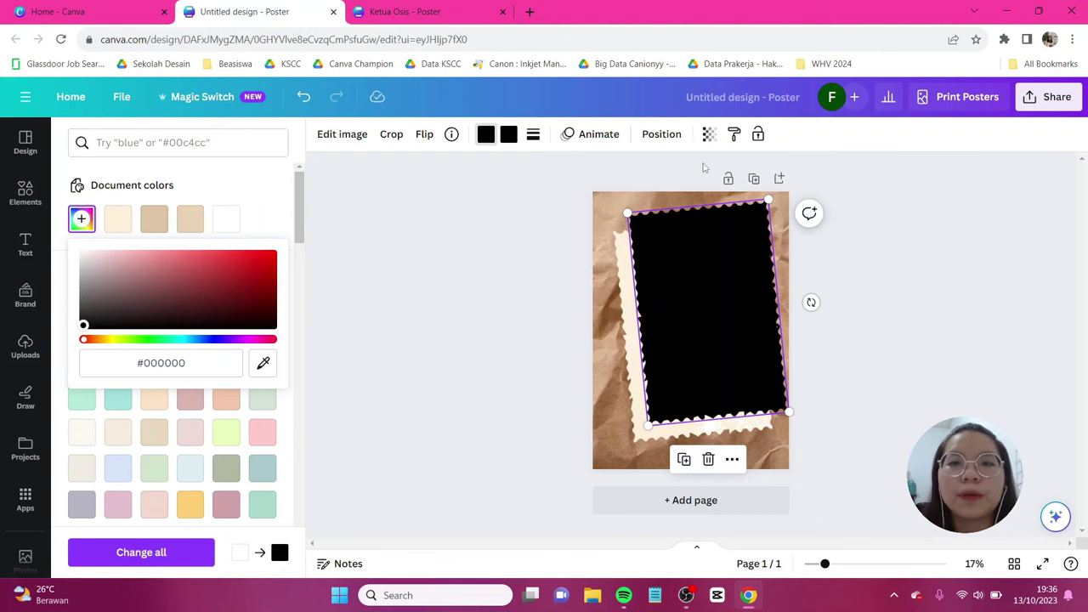
Step: Turn the black copy into a shadow with transparency 25, shifted close to the cream stamp paper and sent one layer backward
left_click(708, 135)
left_click_drag(609, 195, 608, 195)
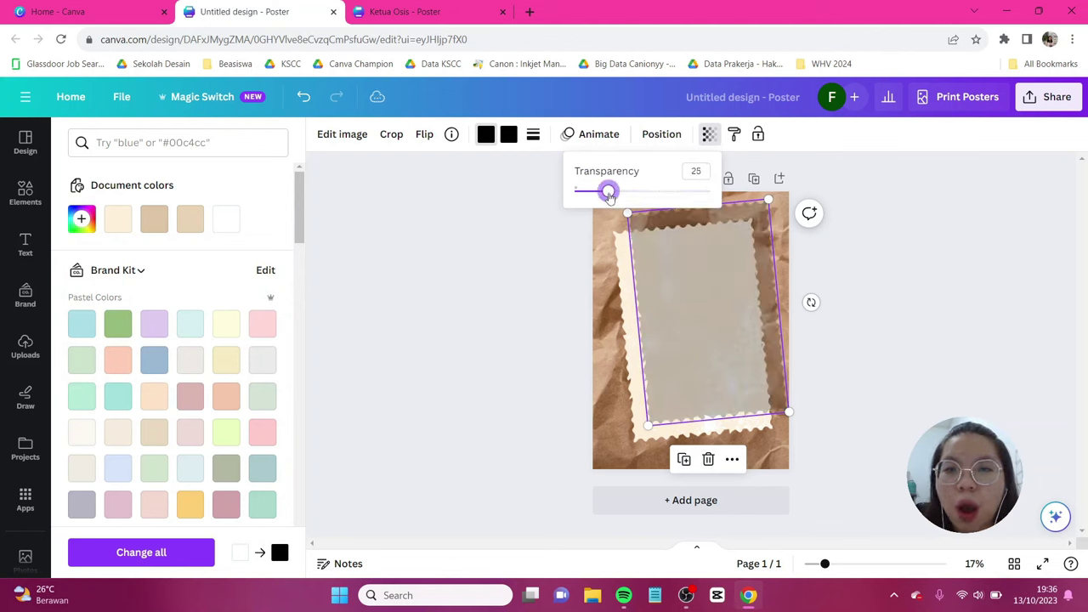
left_click_drag(742, 261, 729, 271)
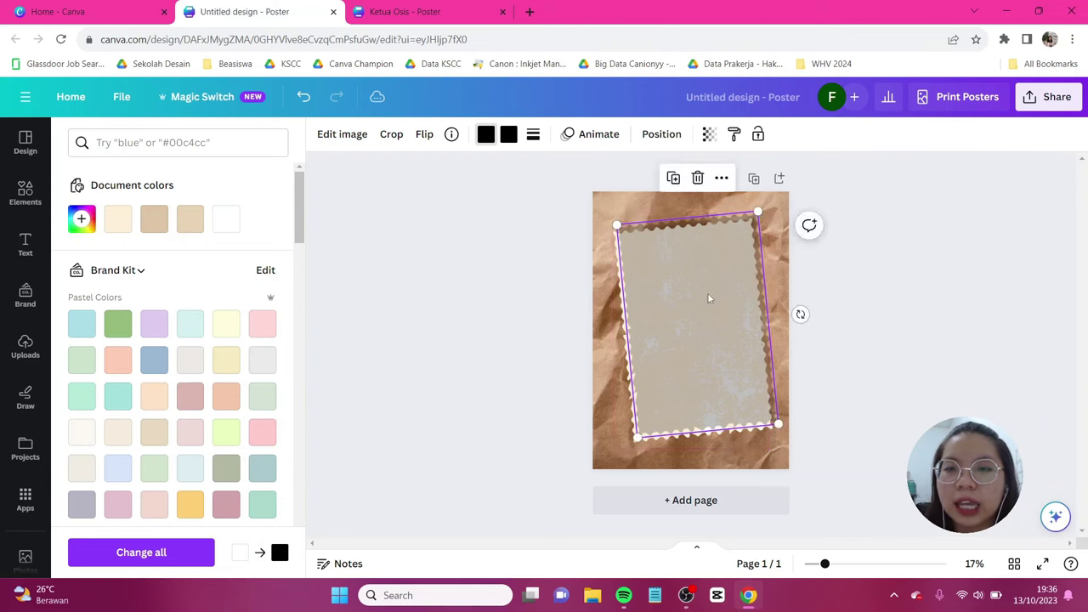
left_click(663, 134)
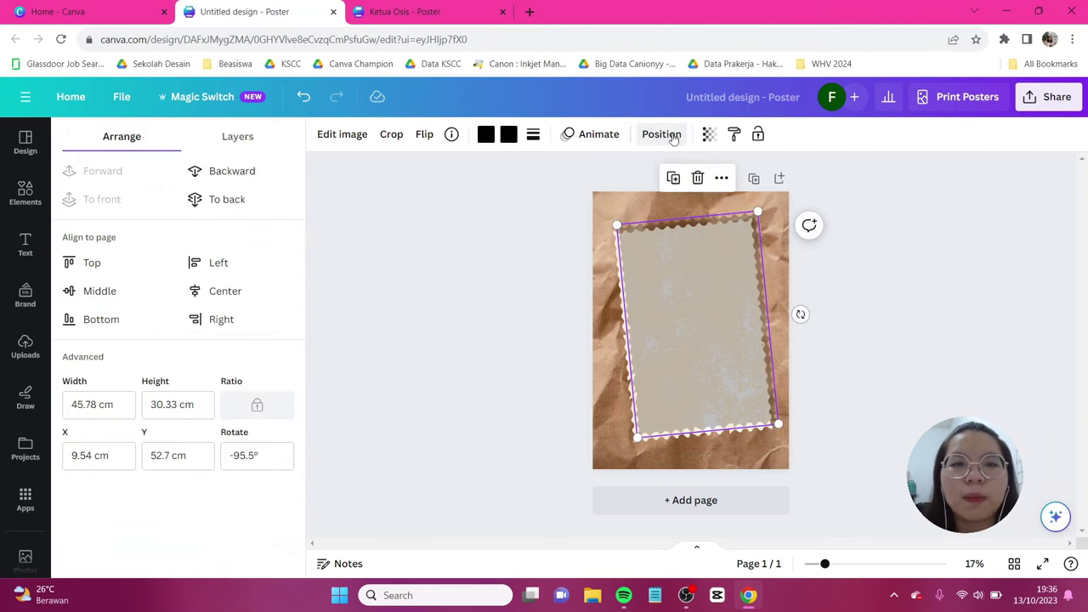
left_click(239, 171)
left_click(916, 351)
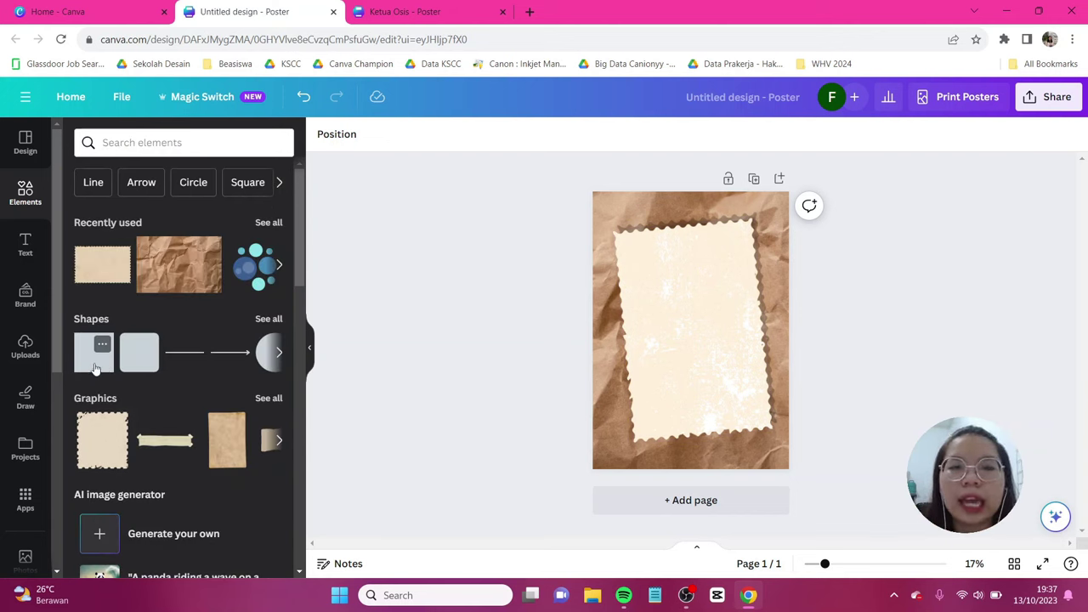
Step: Add a square shape over the stamp paper and fill it with the color #E4C2AD
left_click(96, 359)
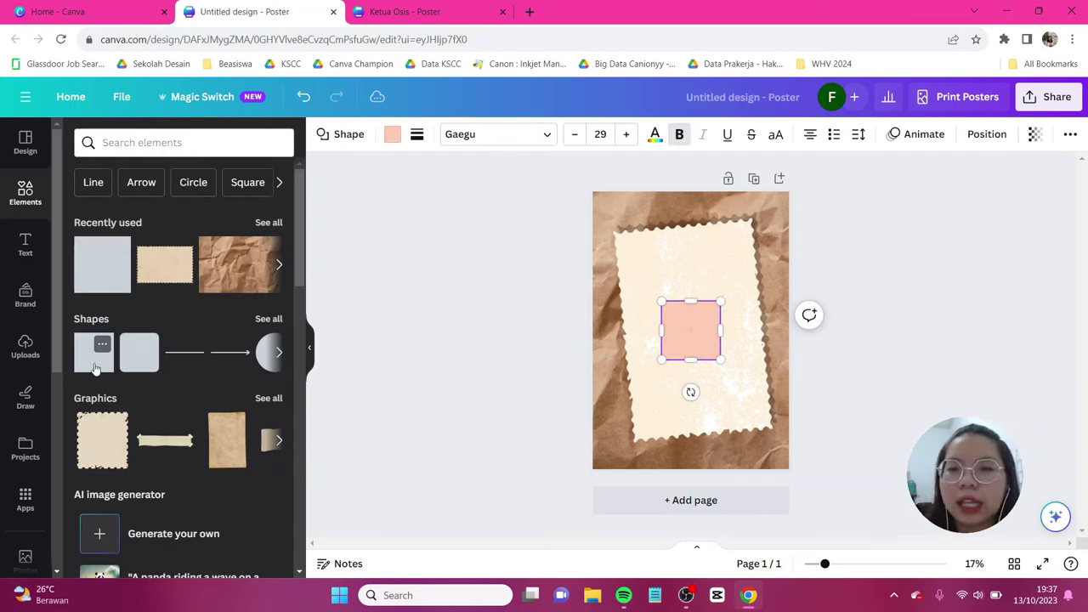
left_click(390, 136)
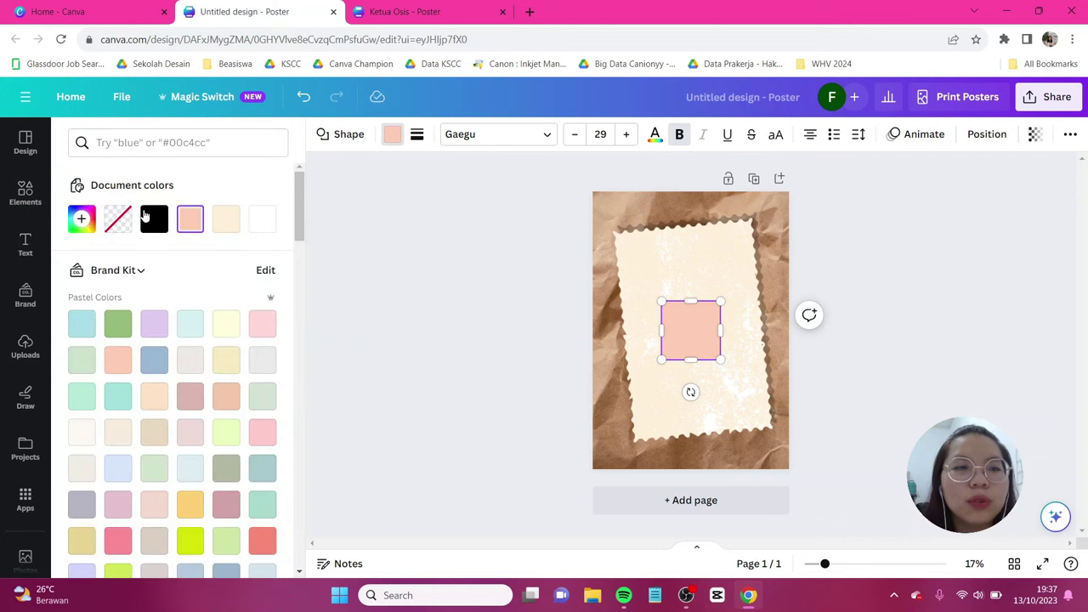
left_click(82, 219)
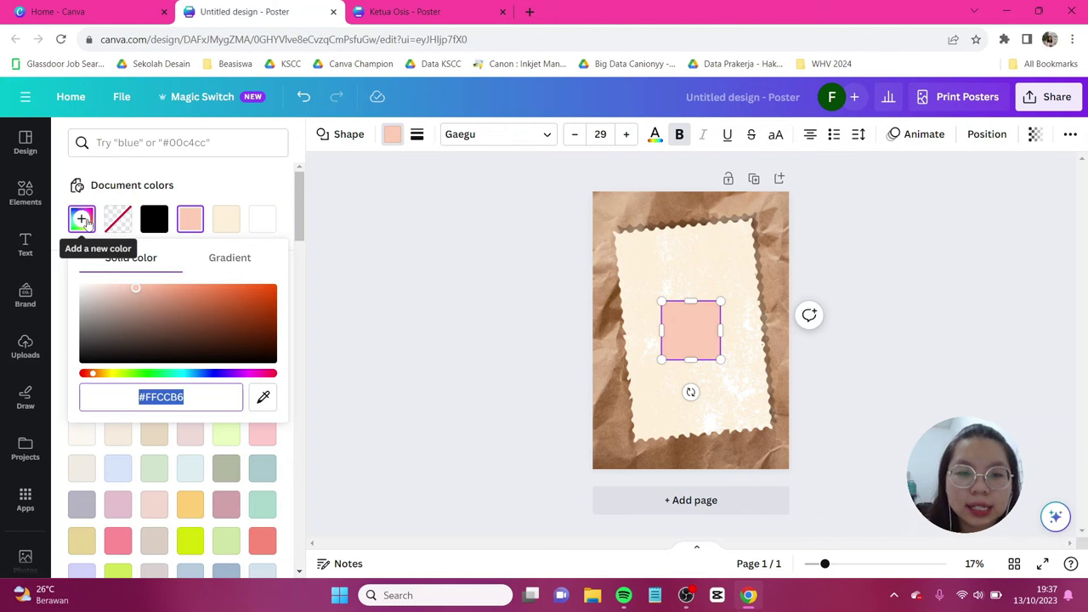
type("#E4")
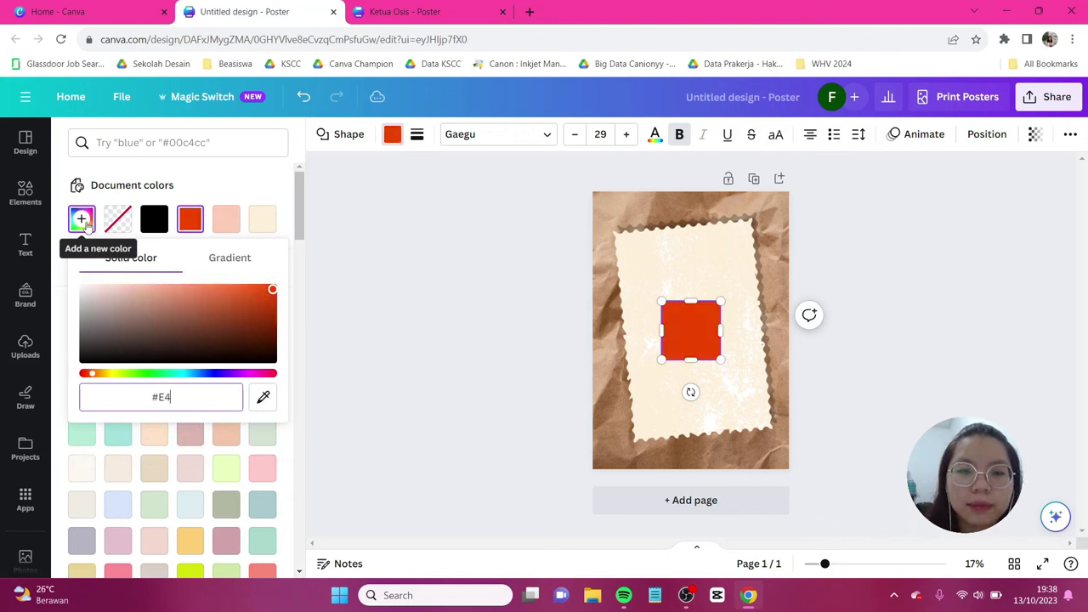
type("C2AD")
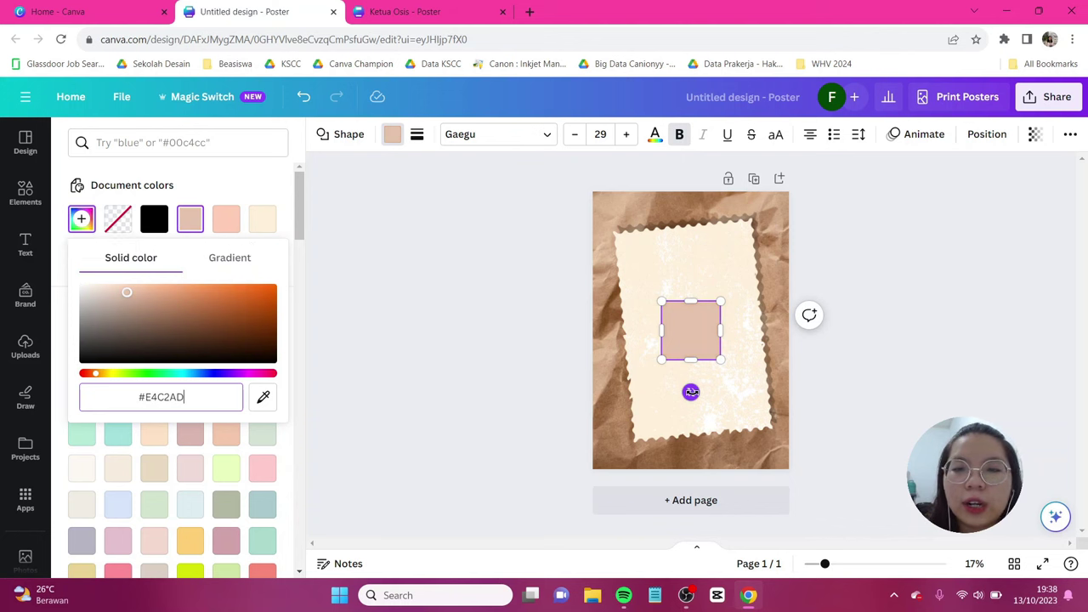
Step: Tilt the square to match the stamp paper and enlarge it to fill the paper's upper part as a photo area
left_click_drag(691, 391, 697, 391)
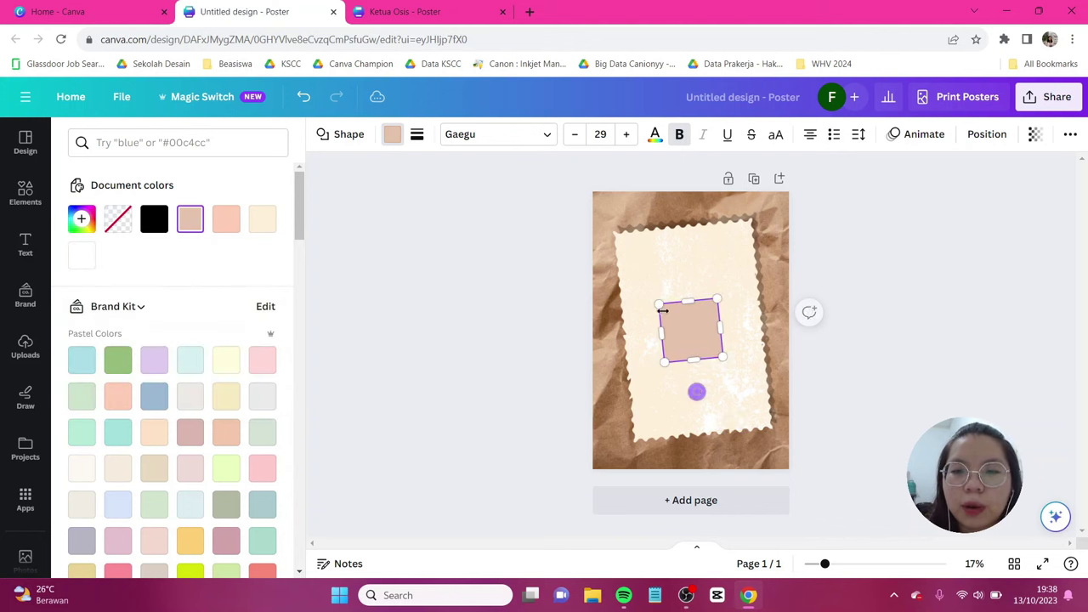
left_click(643, 255)
left_click_drag(680, 329, 752, 364)
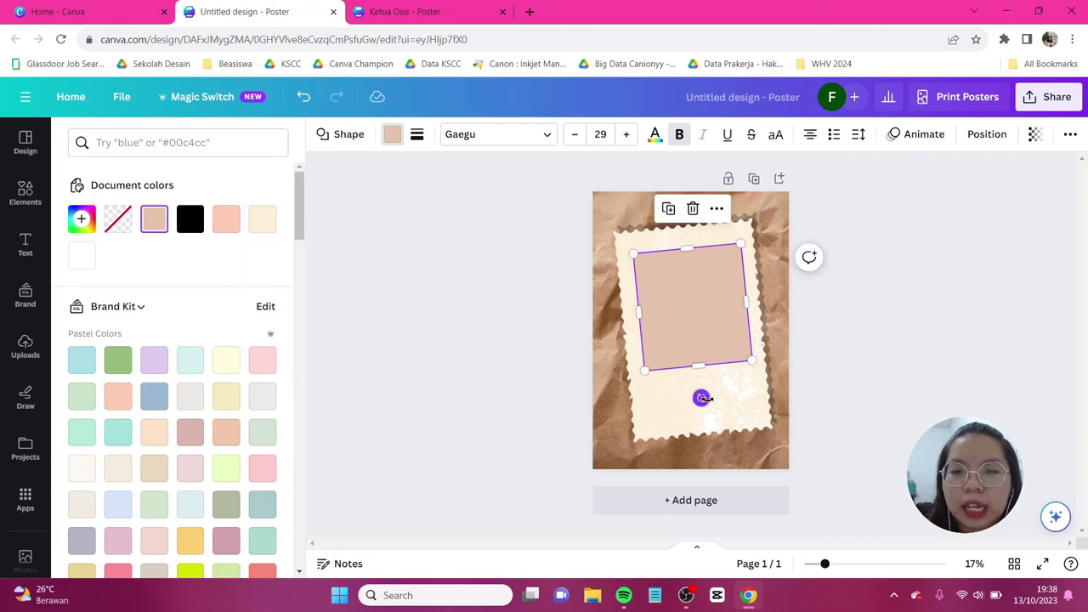
key("Escape")
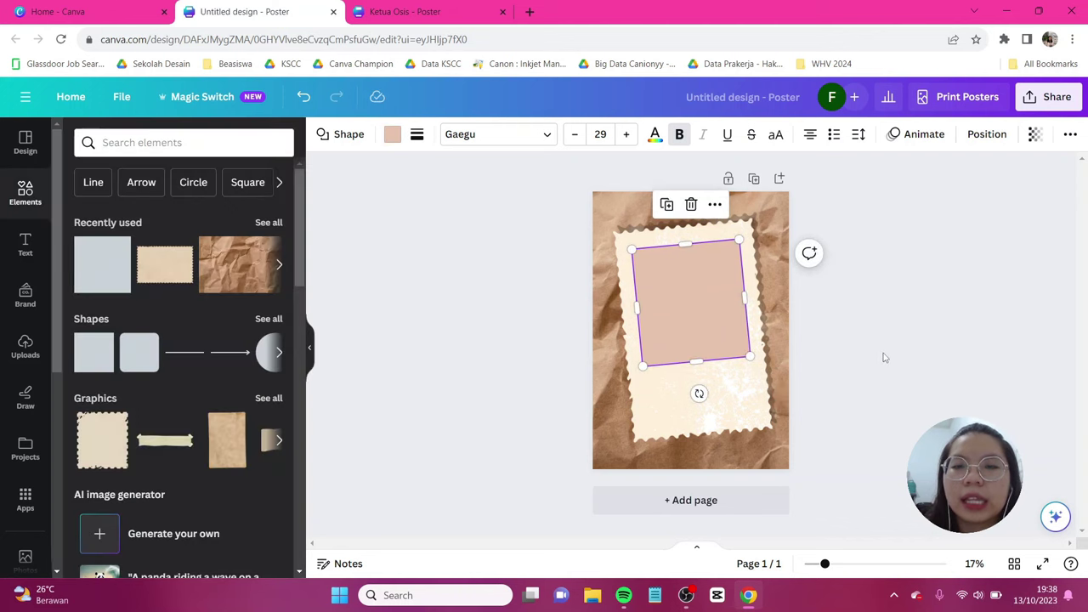
key("Escape")
key("Tab")
key("Escape")
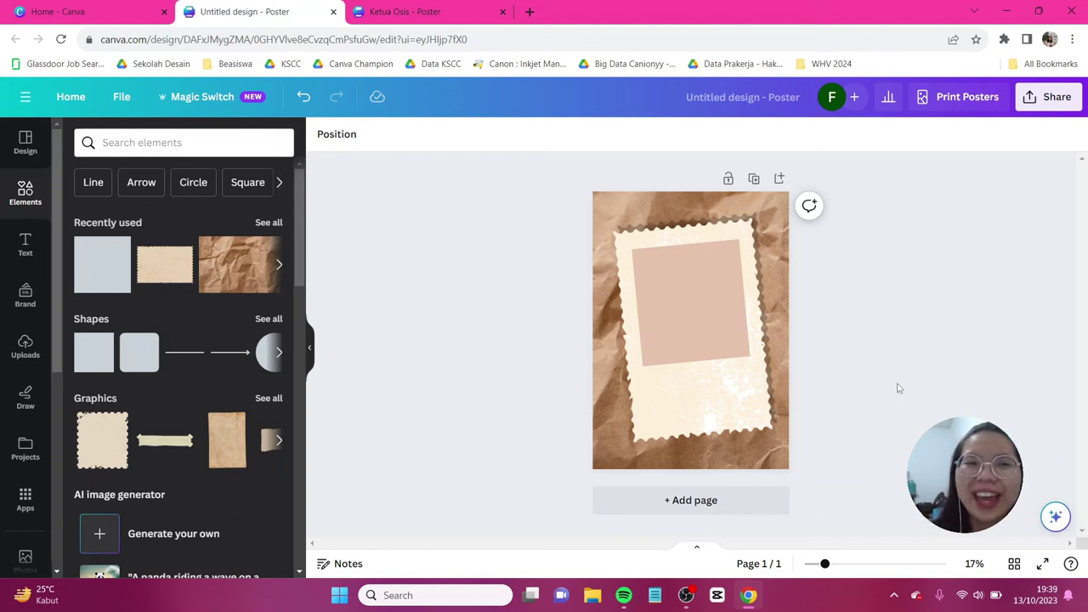
Step: Search the graphics for "silhouette", insert the black standing couple, and crop off their legs from the hips down
left_click(234, 140)
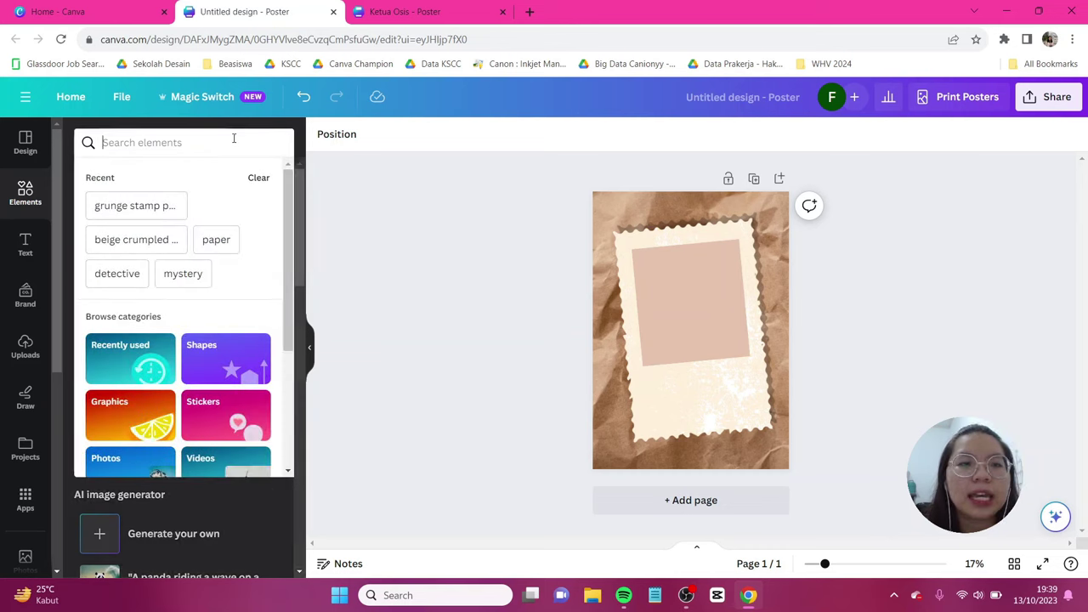
type("sil")
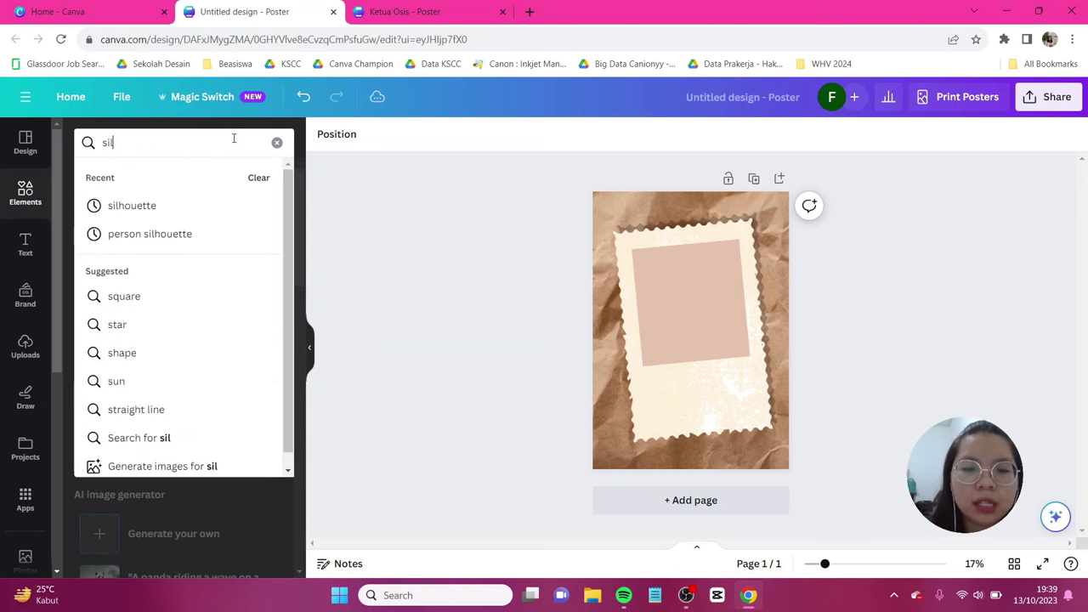
type("houette")
key("Return")
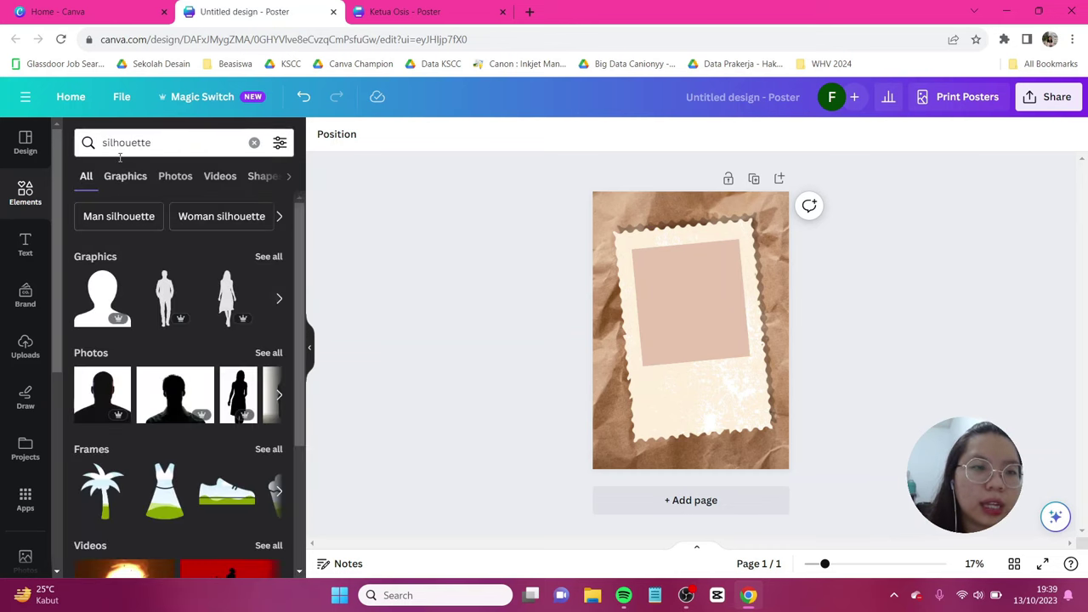
left_click(128, 176)
scroll(238, 338, "down", 3)
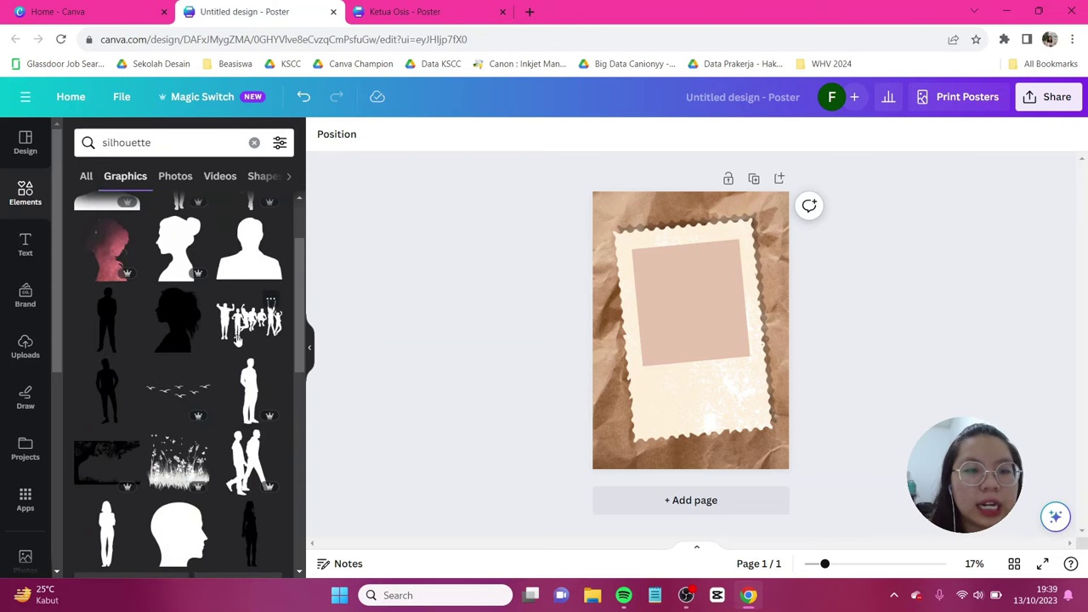
scroll(238, 339, "down", 3)
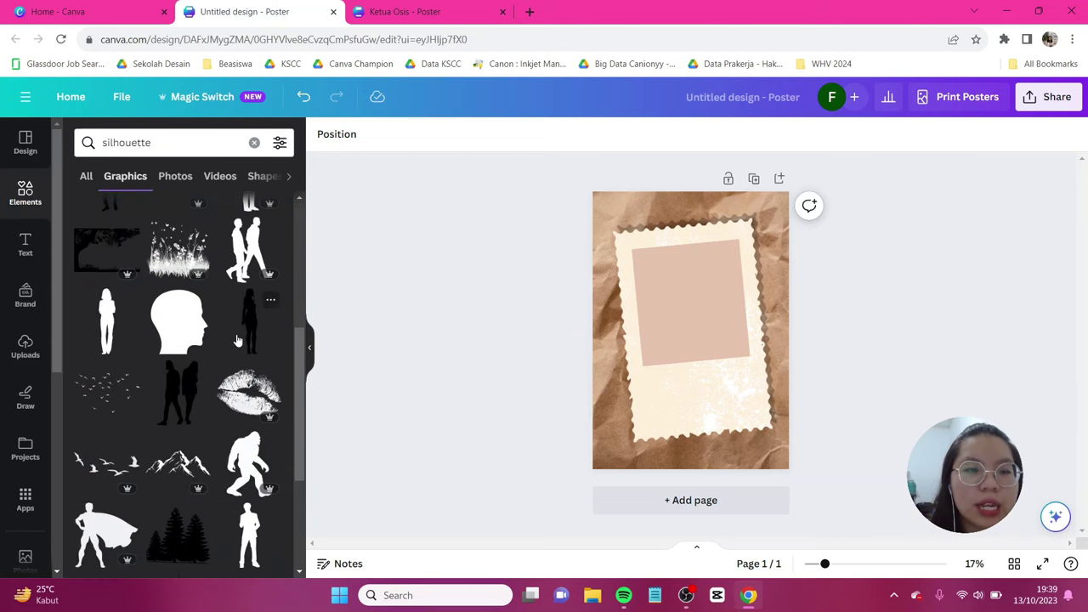
scroll(238, 339, "down", 1)
scroll(226, 361, "down", 3)
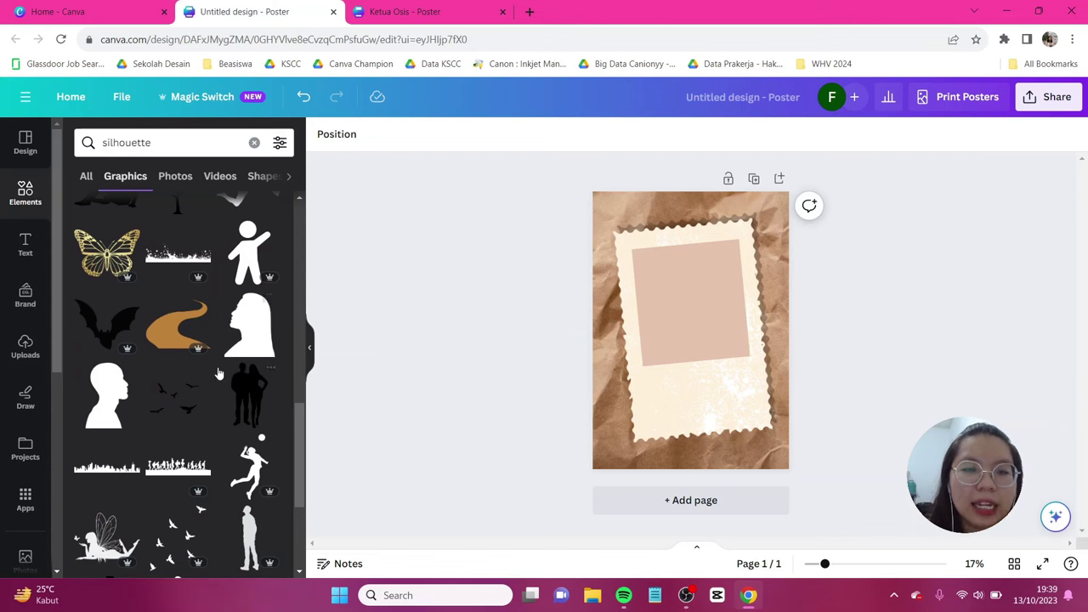
left_click(246, 389)
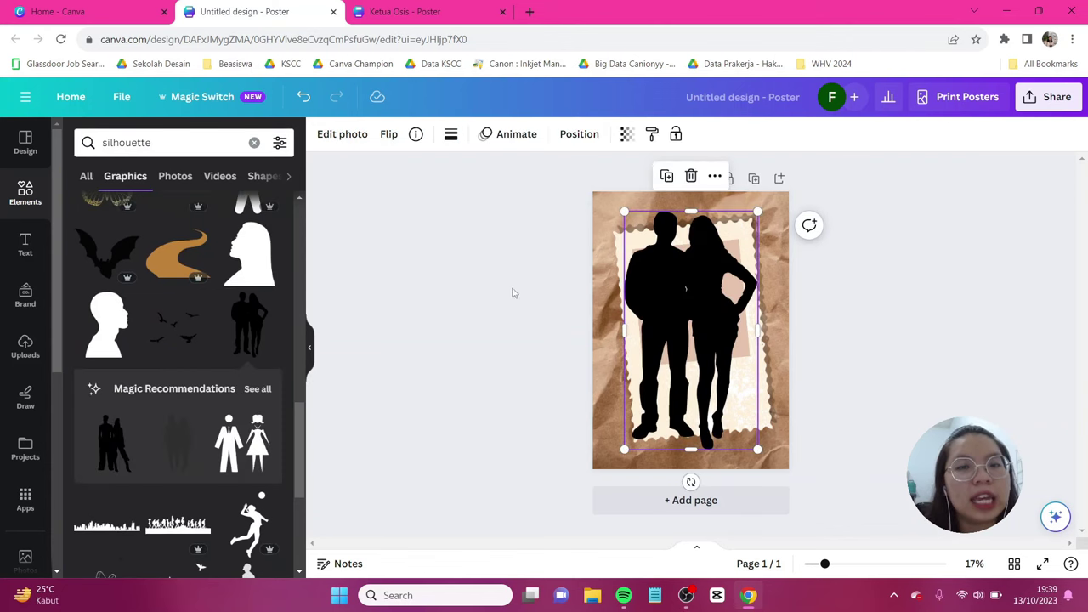
left_click_drag(695, 448, 693, 339)
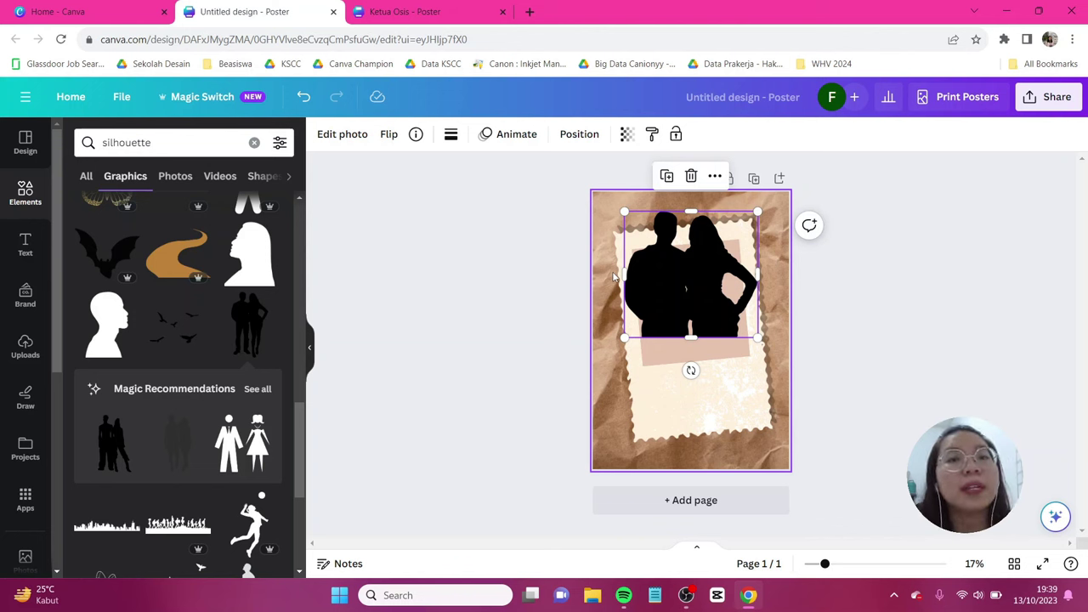
Step: Apply a custom Duotone effect to the couple silhouette with the highlights color #6D5445
left_click(332, 138)
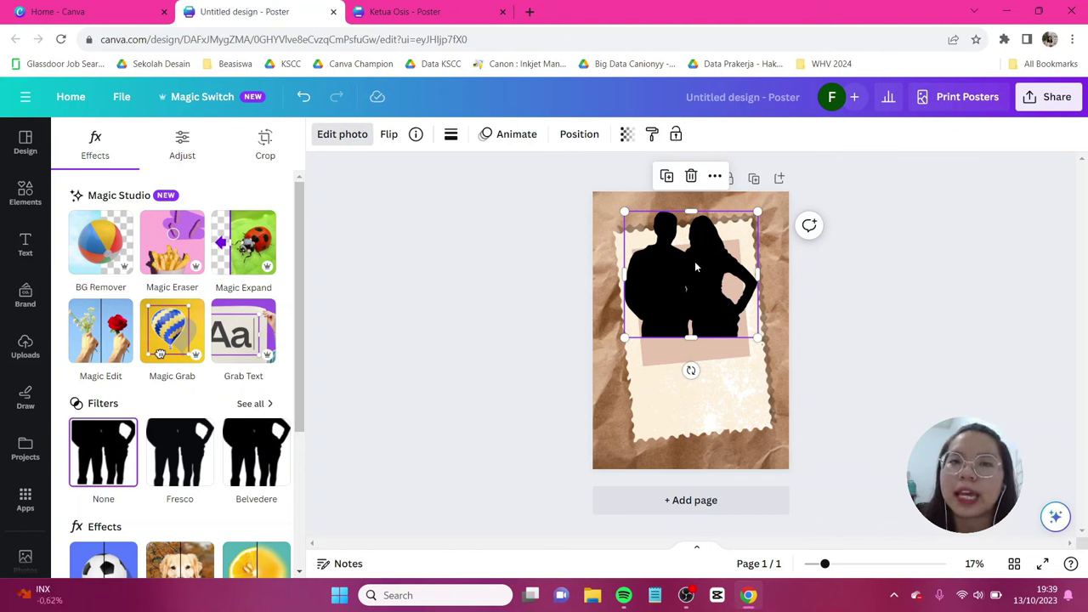
scroll(107, 331, "down", 3)
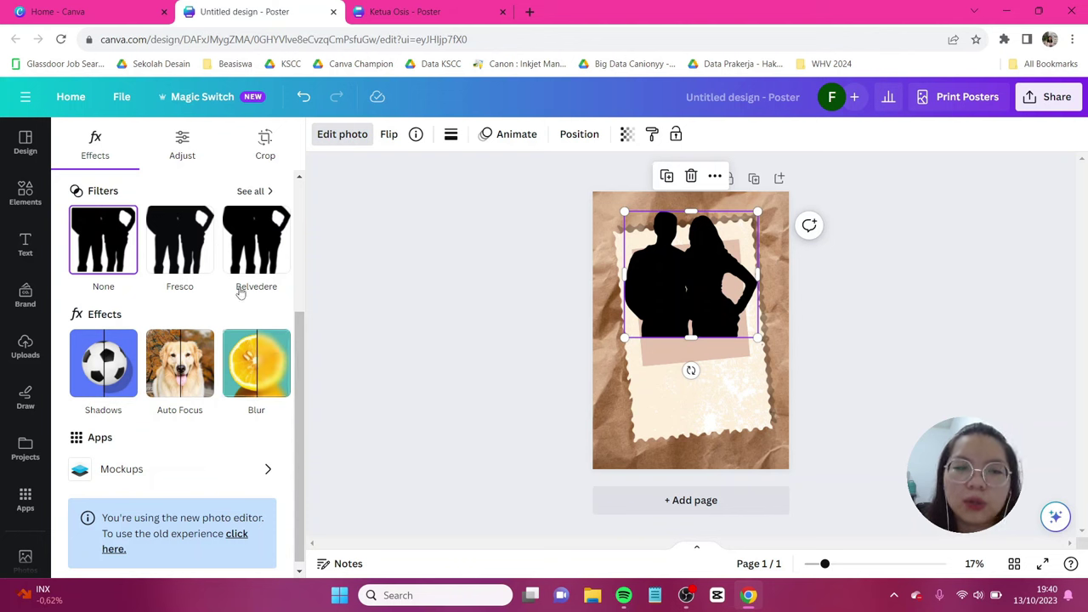
left_click(272, 364)
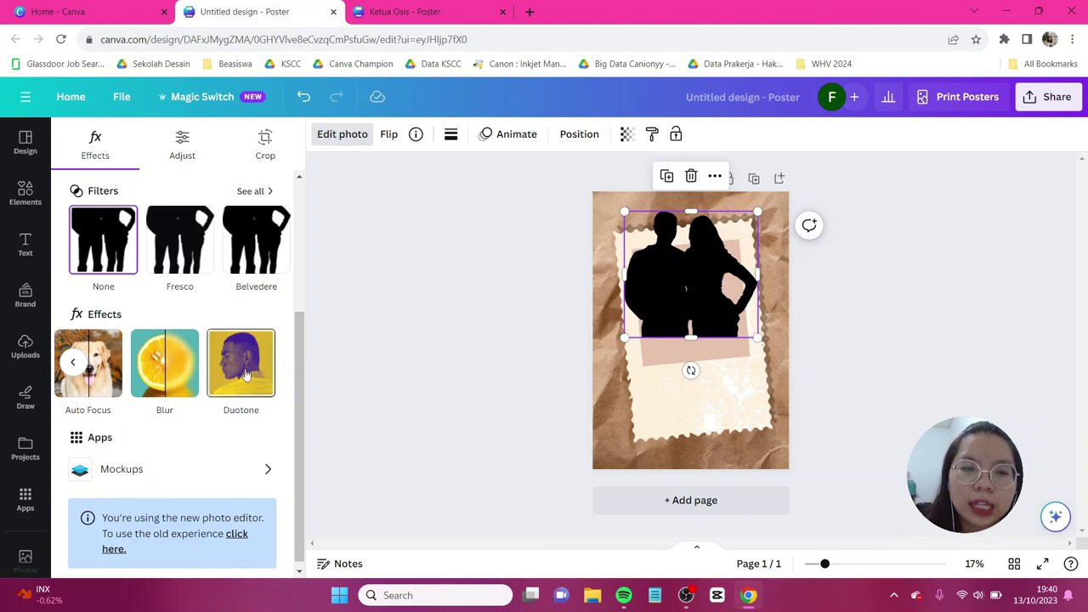
left_click(245, 374)
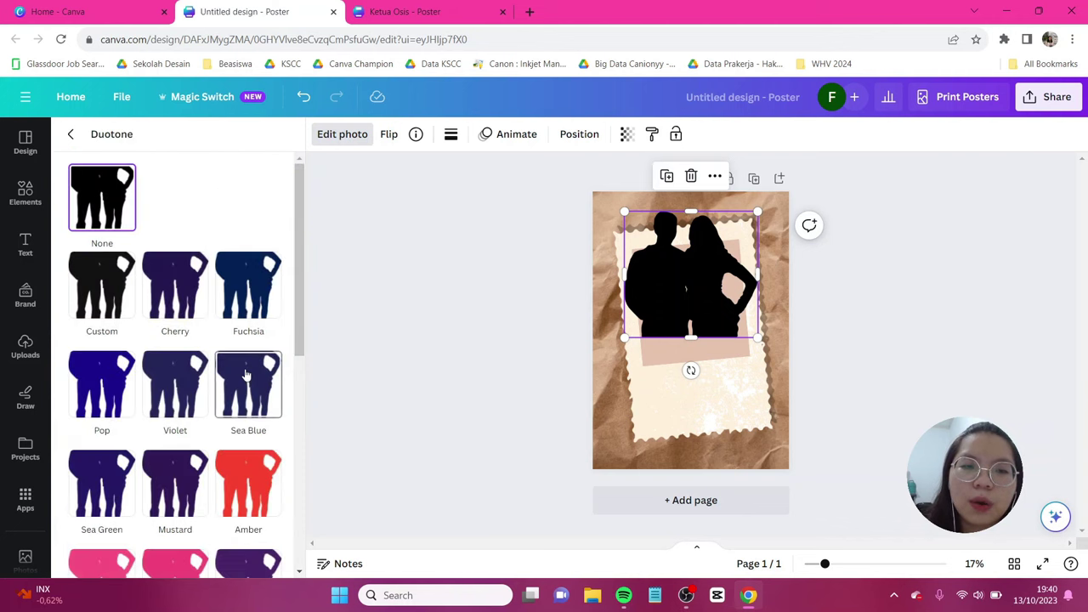
left_click(109, 287)
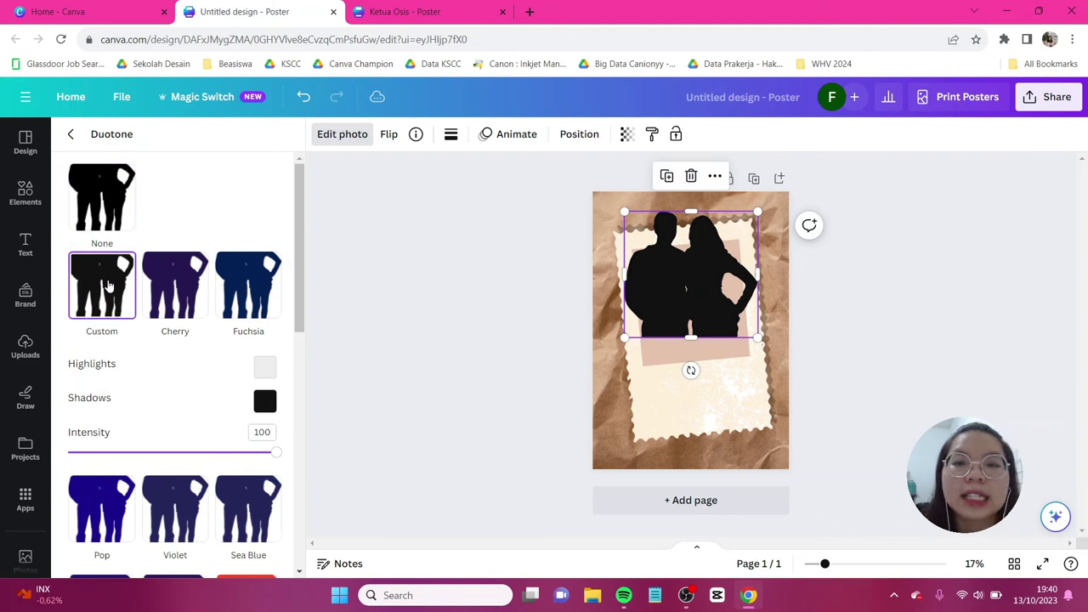
left_click(264, 366)
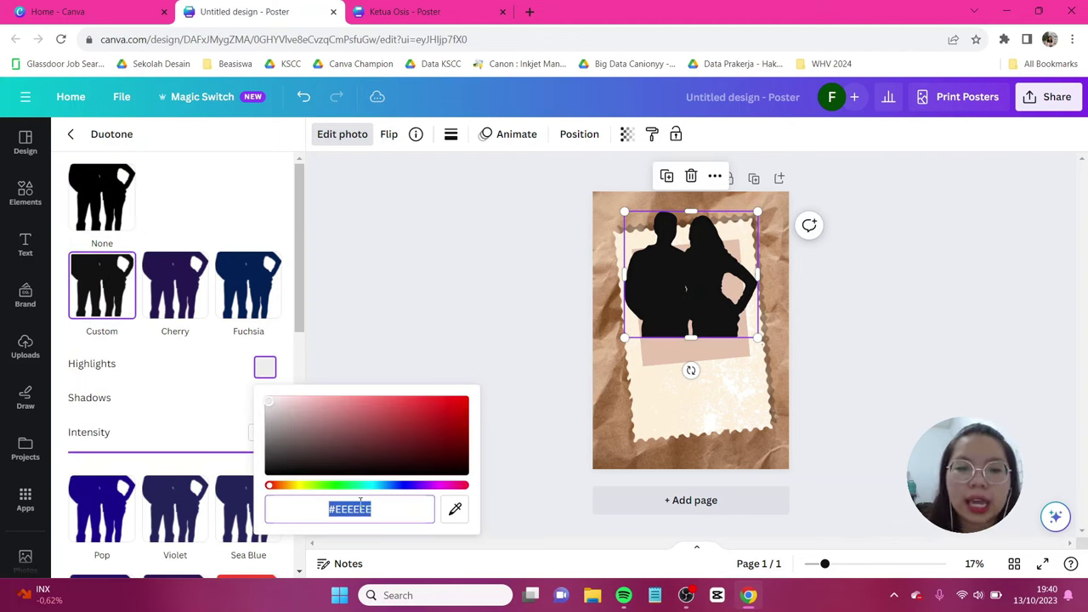
type("#6")
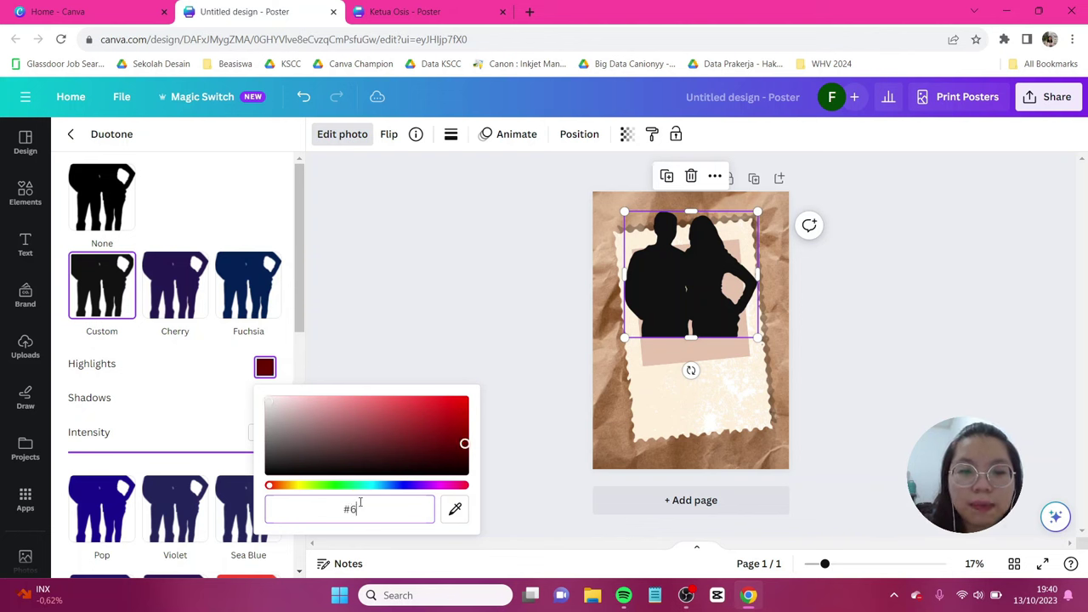
type("D54")
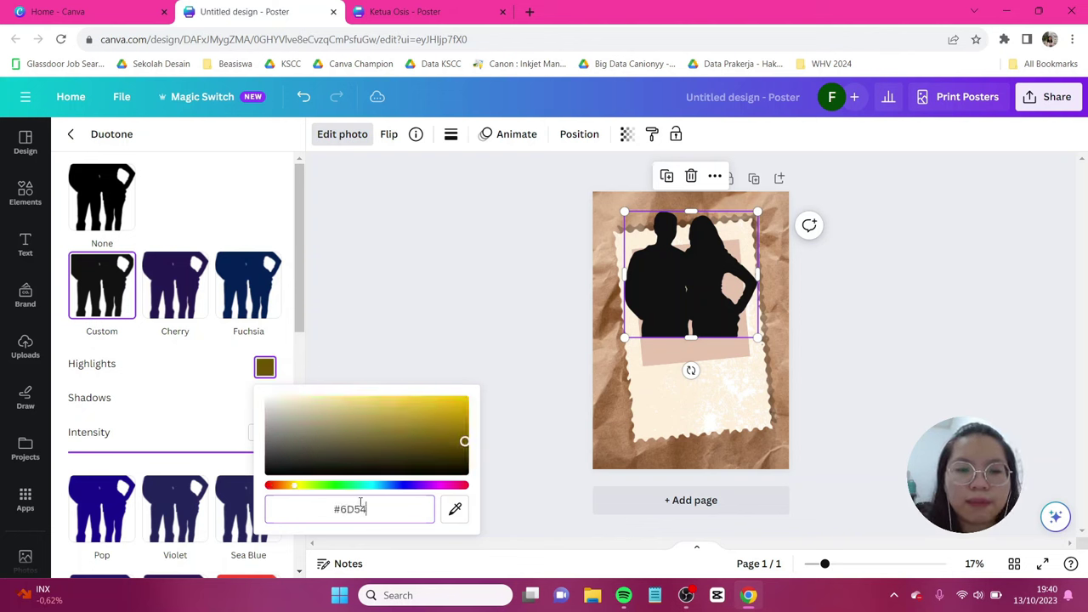
type("45")
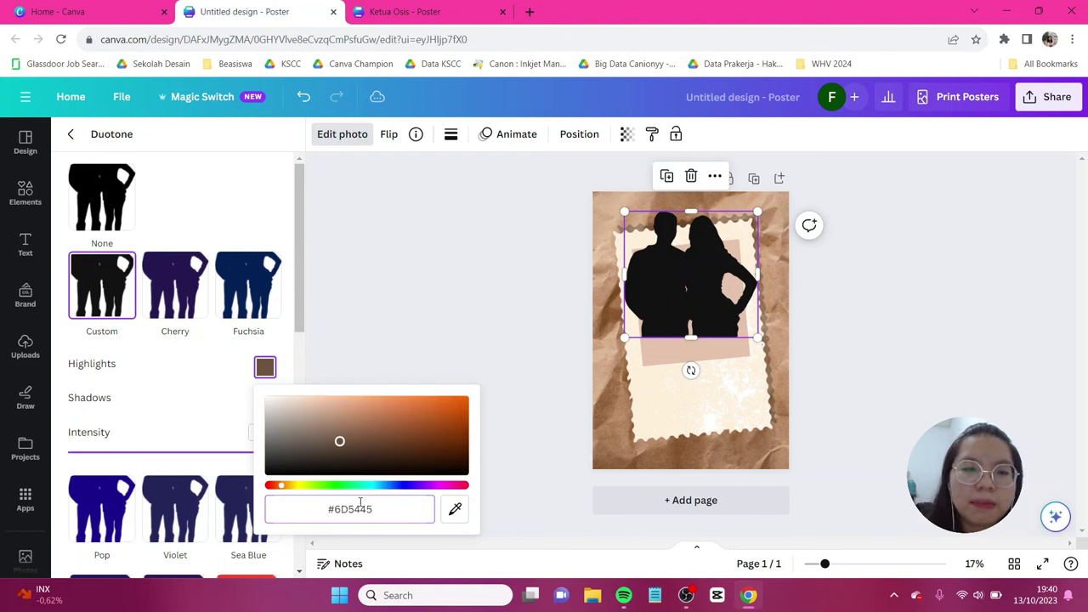
Step: Copy the Duotone highlights color and use it for the shadows too, #6D5445
left_click(392, 497)
key("ctrl+c")
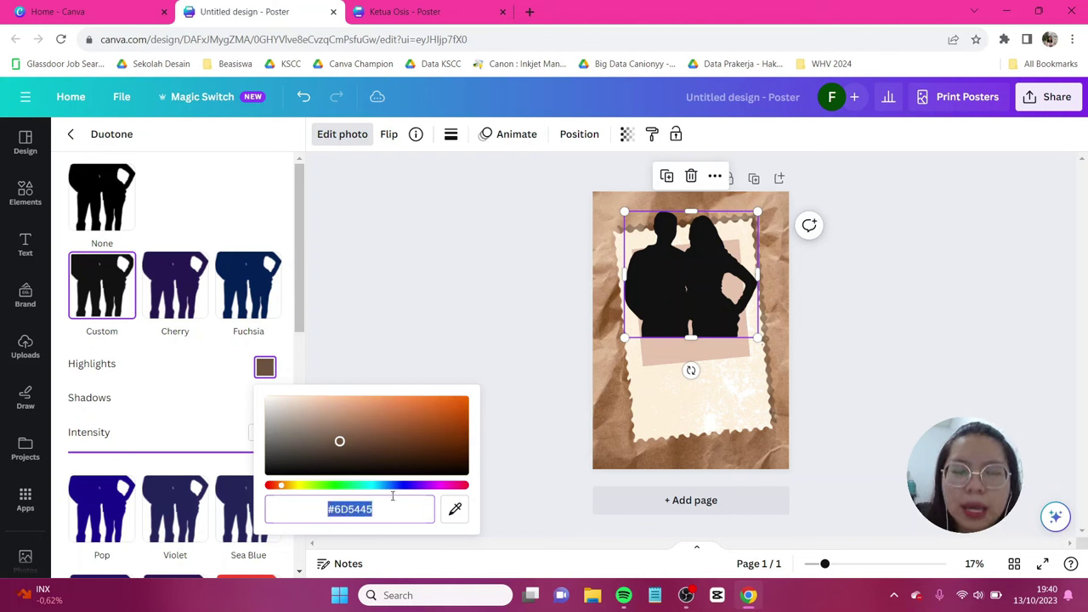
left_click(266, 404)
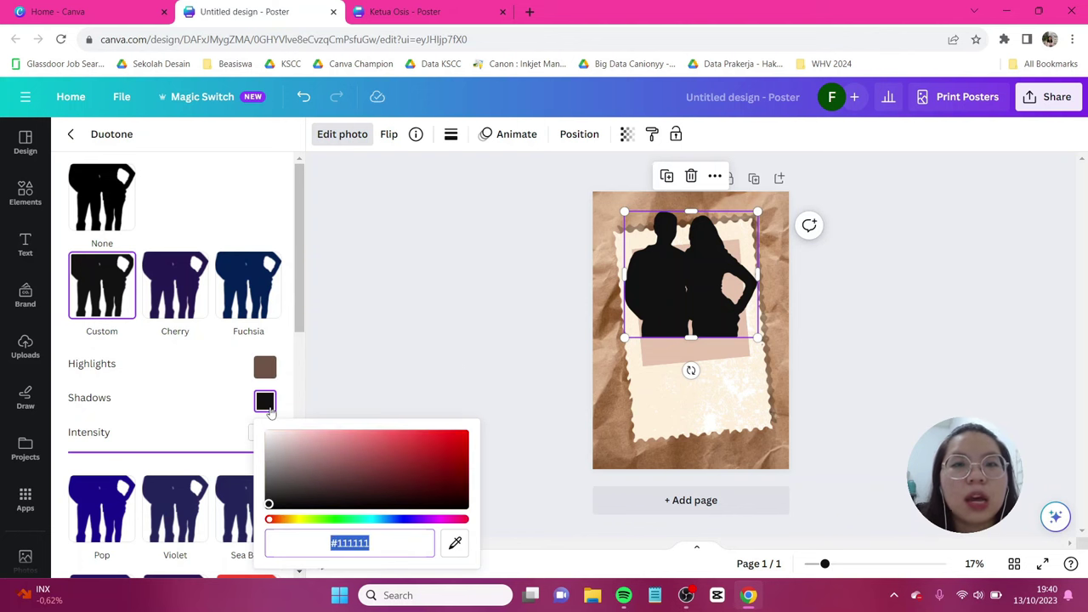
key("ctrl+v")
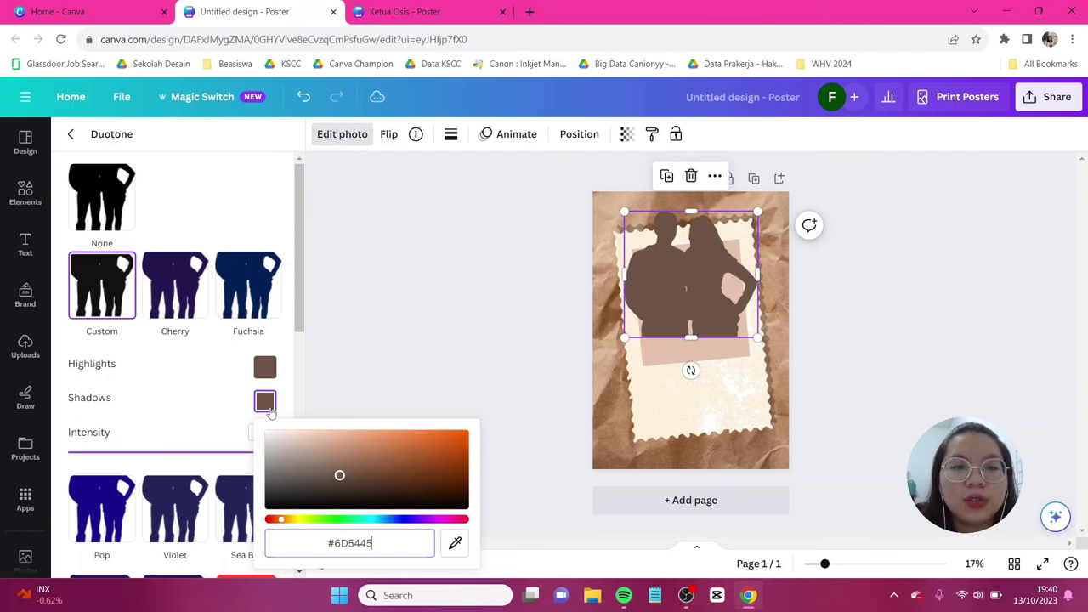
key("Escape")
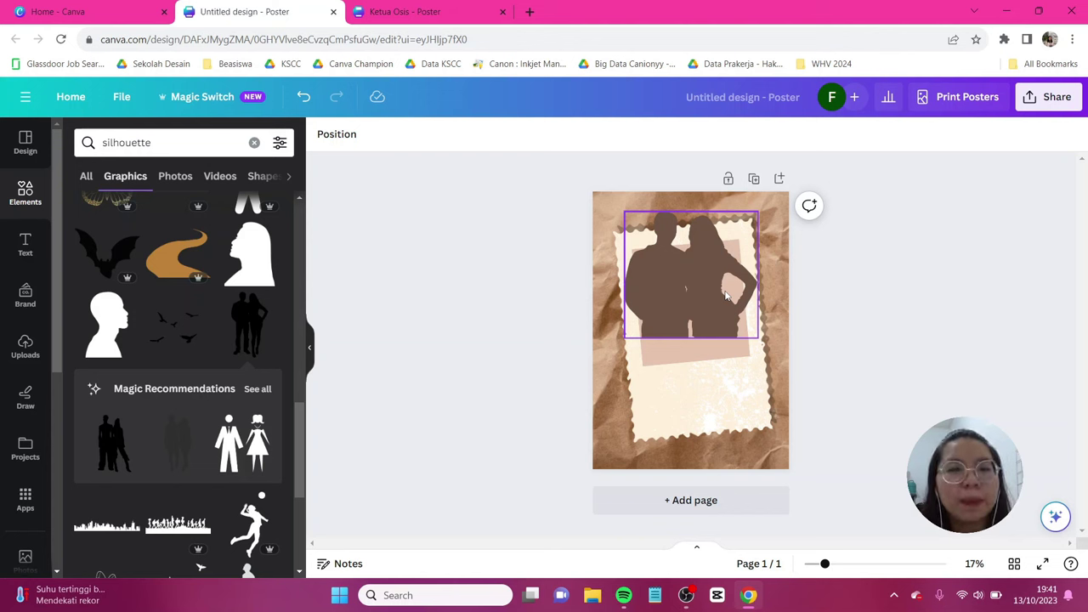
Step: Shrink the couple silhouette, tilt it to match the square, and place it along the square's bottom edge
left_click(538, 130)
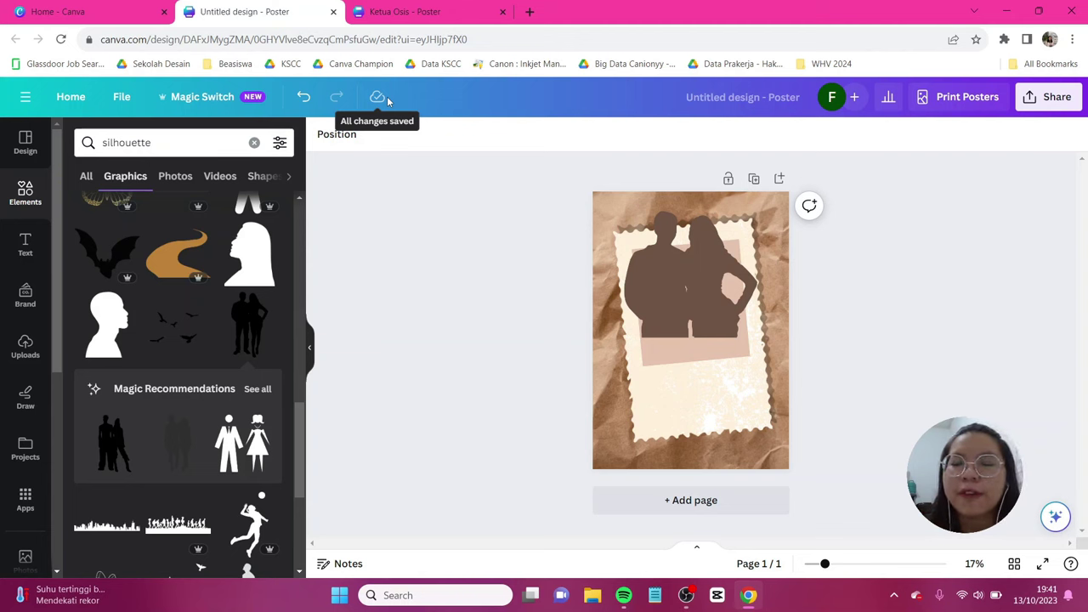
left_click(684, 297)
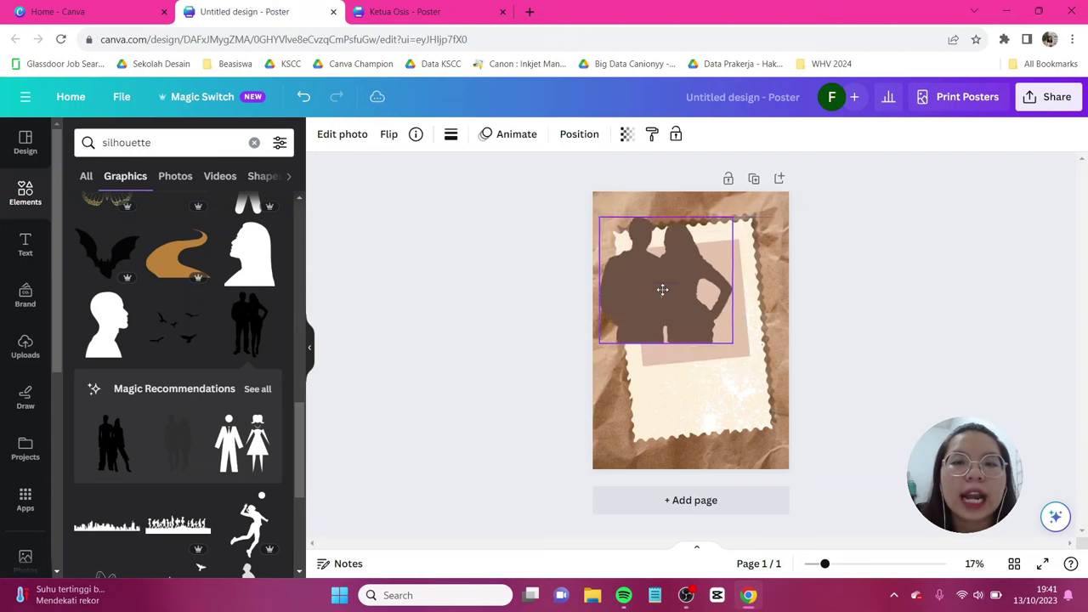
left_click_drag(660, 289, 707, 349)
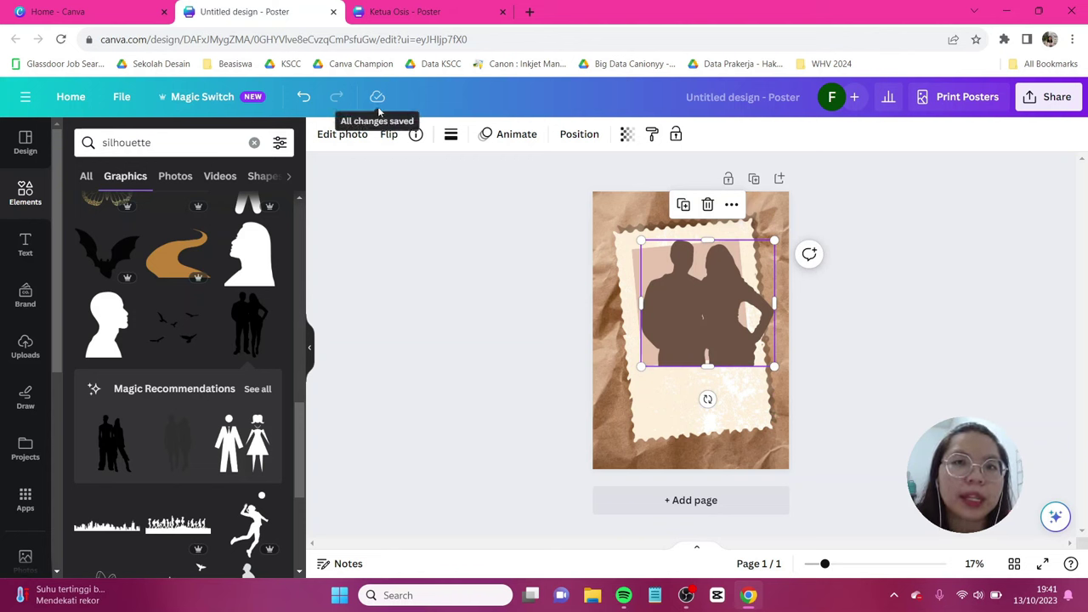
left_click_drag(774, 240, 747, 267)
left_click_drag(692, 397, 703, 398)
left_click_drag(687, 305, 688, 296)
left_click(892, 333)
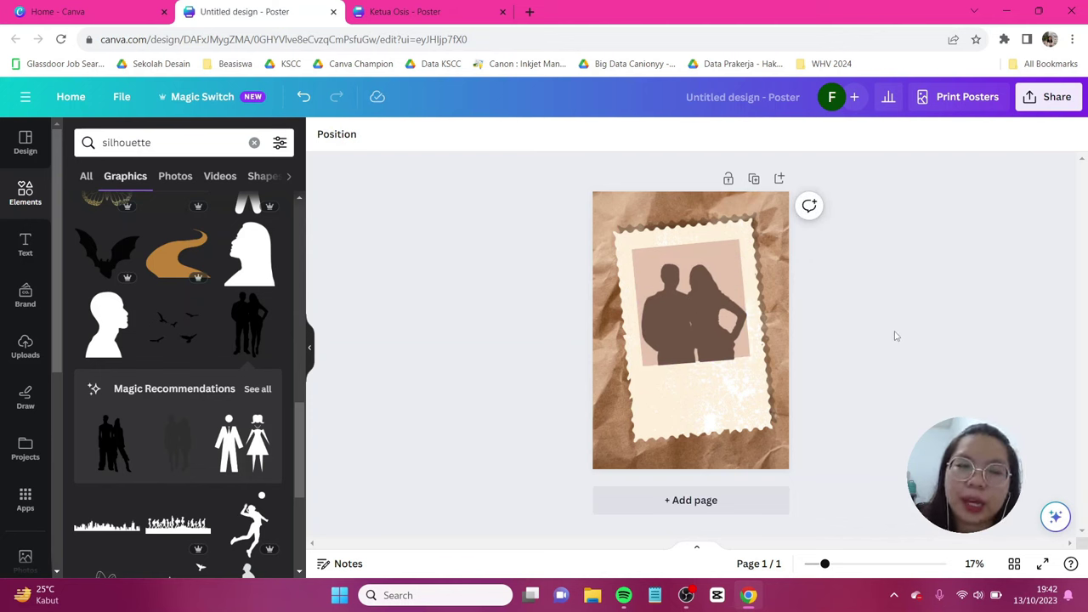
scroll(527, 305, "up", 2)
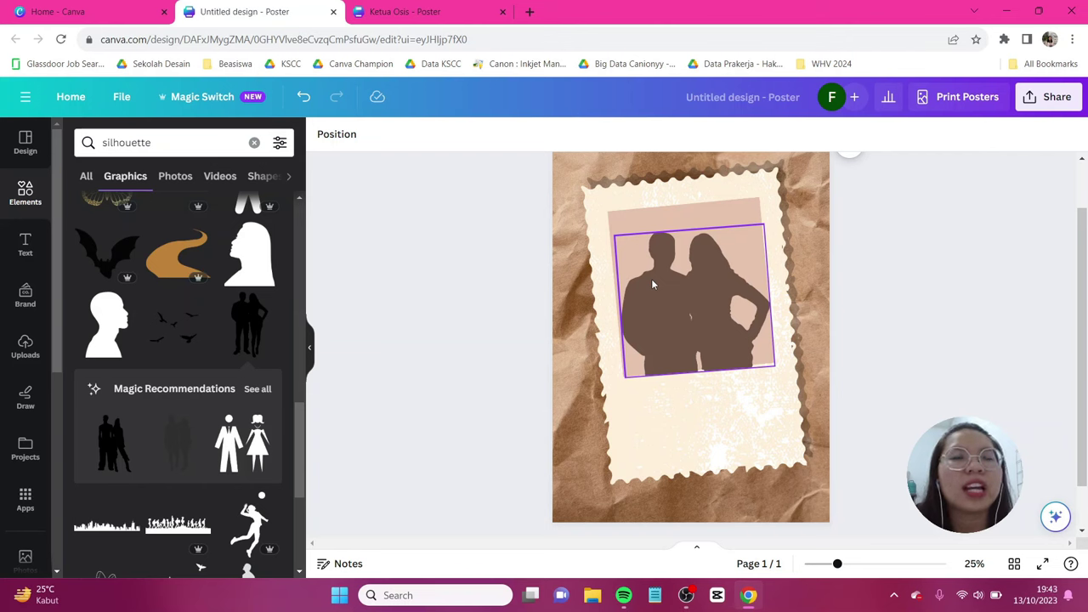
Step: Search the graphics for "red label tag", insert the red folded ribbon with a notched end, and shrink it onto the man's arm
left_click(30, 202)
left_click(151, 143)
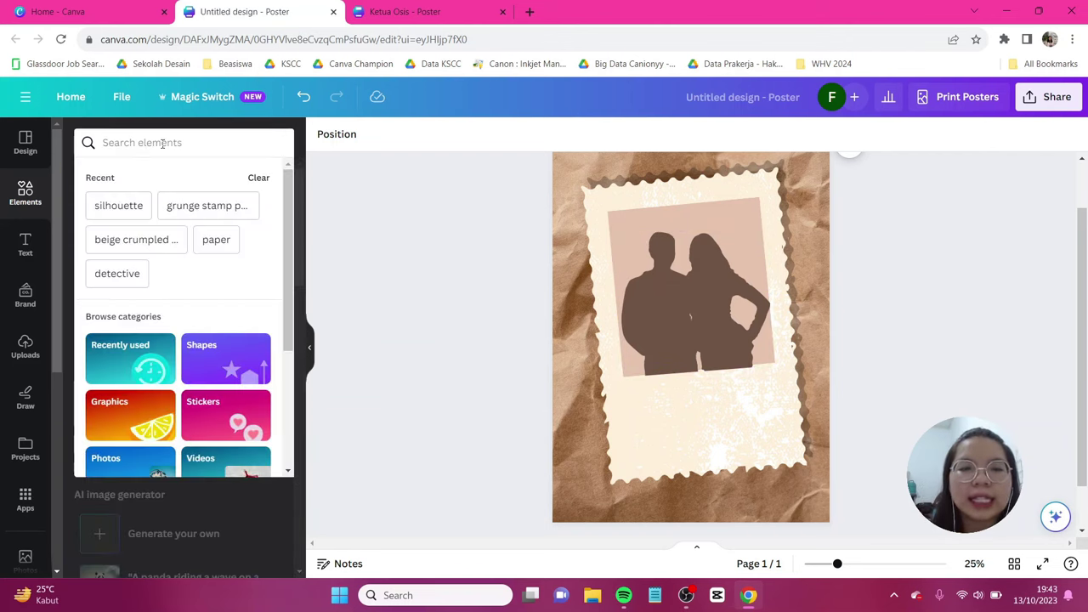
type("red lab")
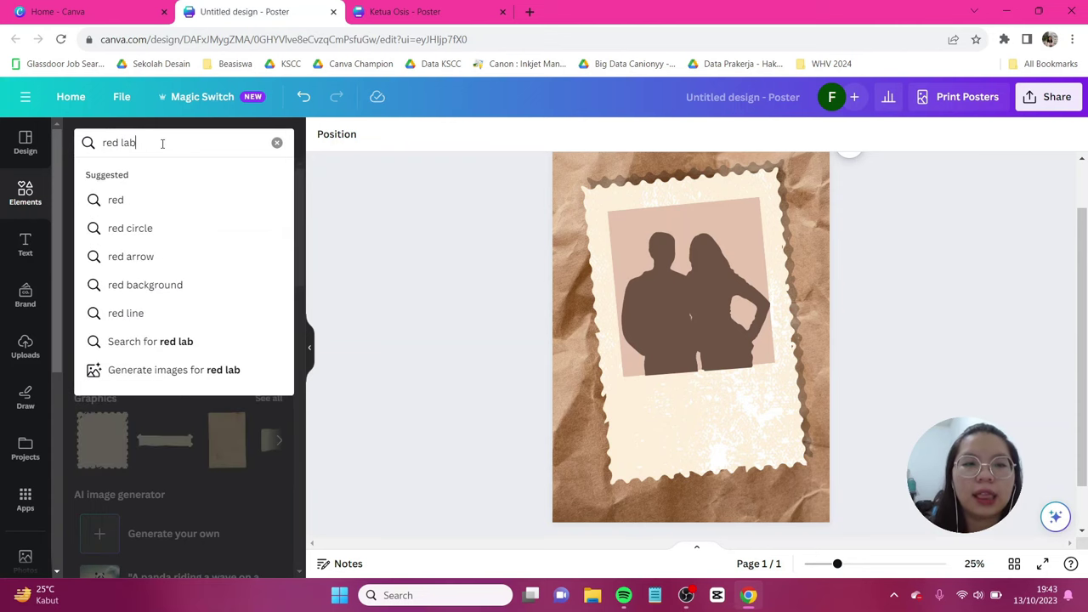
type("el tag")
key("Return")
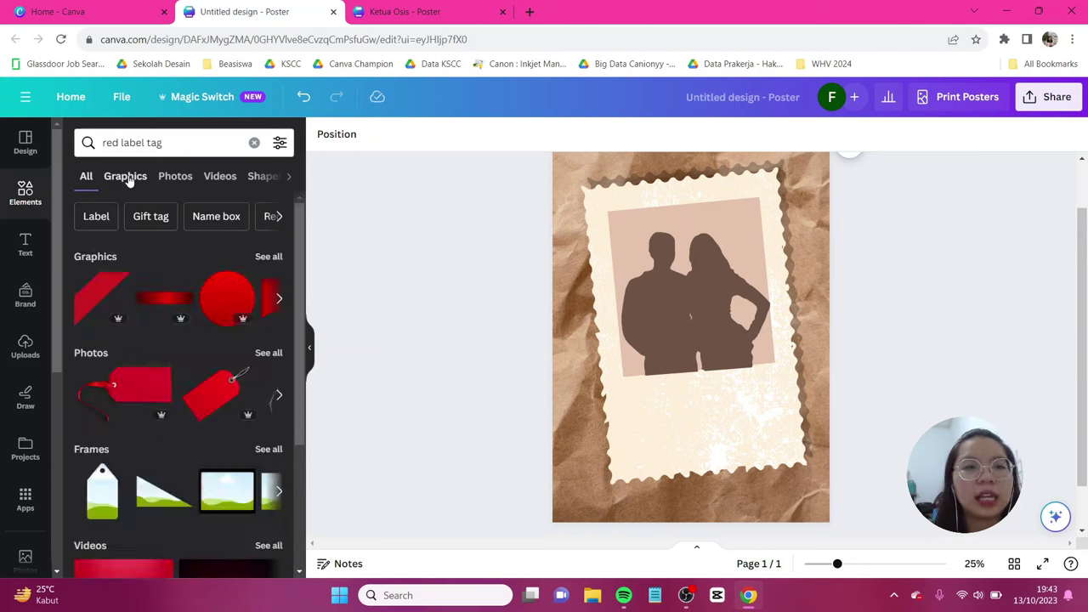
left_click(127, 178)
scroll(208, 330, "down", 1)
left_click(199, 345)
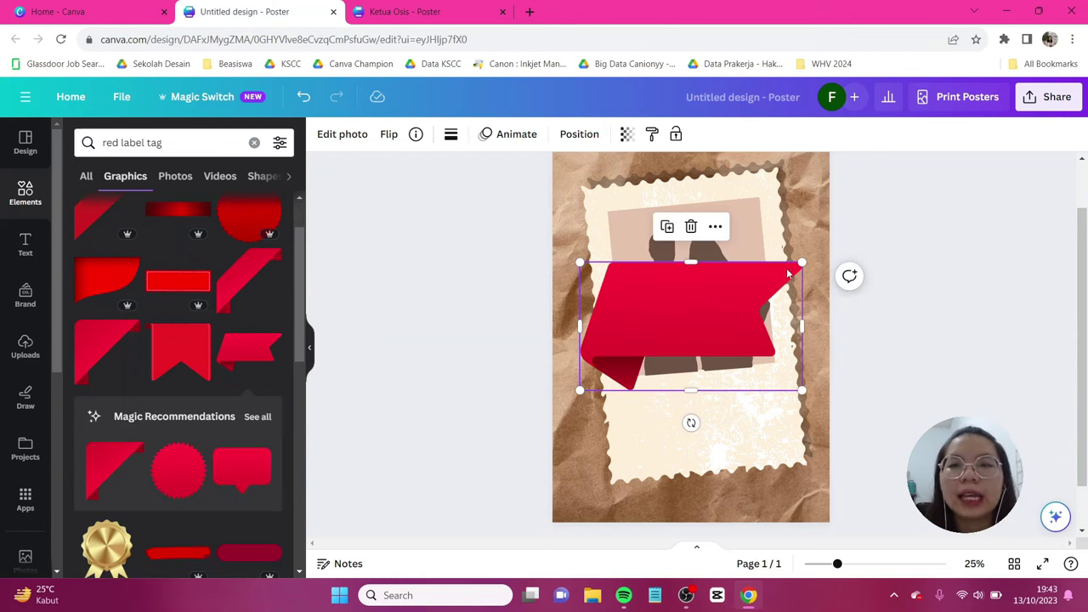
left_click_drag(802, 263, 633, 303)
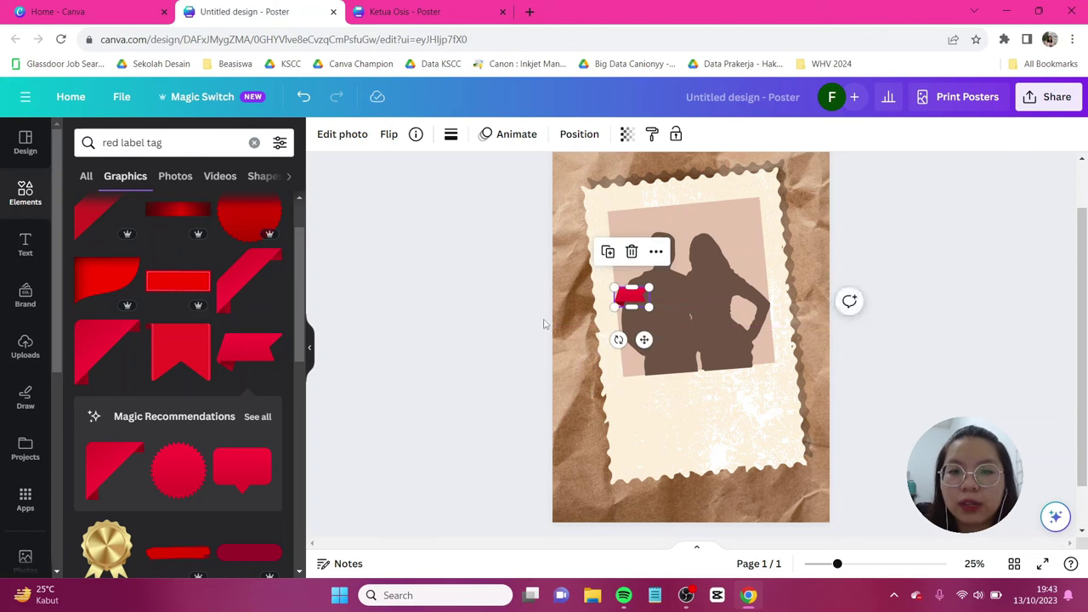
Step: Duplicate the red ribbon, flip the copy horizontally, shrink and tilt it slightly clockwise, and place it by the woman's waist
scroll(544, 324, "up", 8)
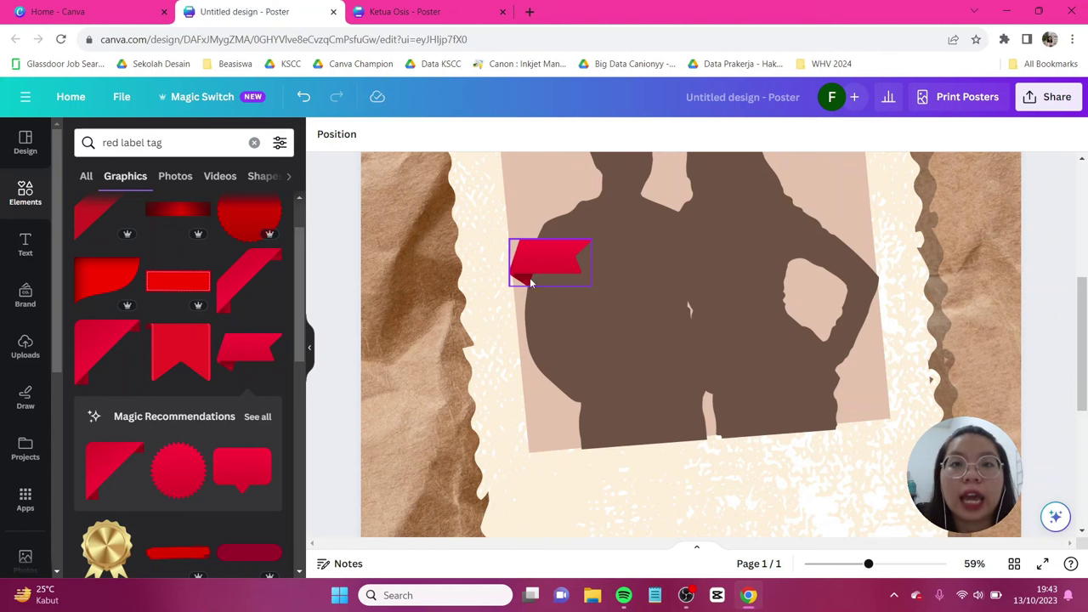
left_click(570, 259)
key("ctrl+d")
left_click_drag(569, 261, 791, 283)
left_click(387, 134)
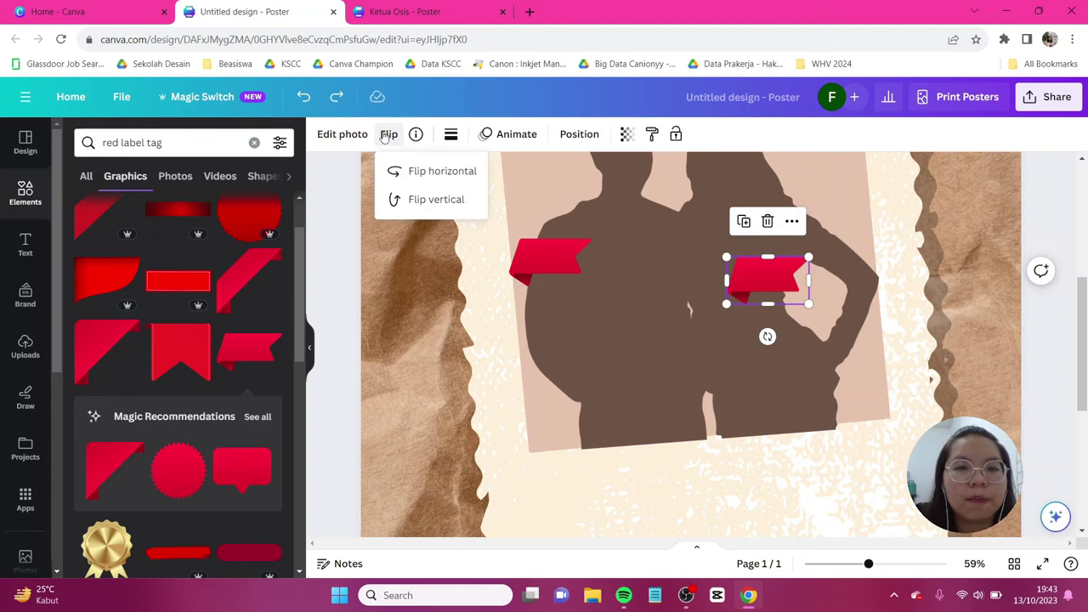
left_click(415, 175)
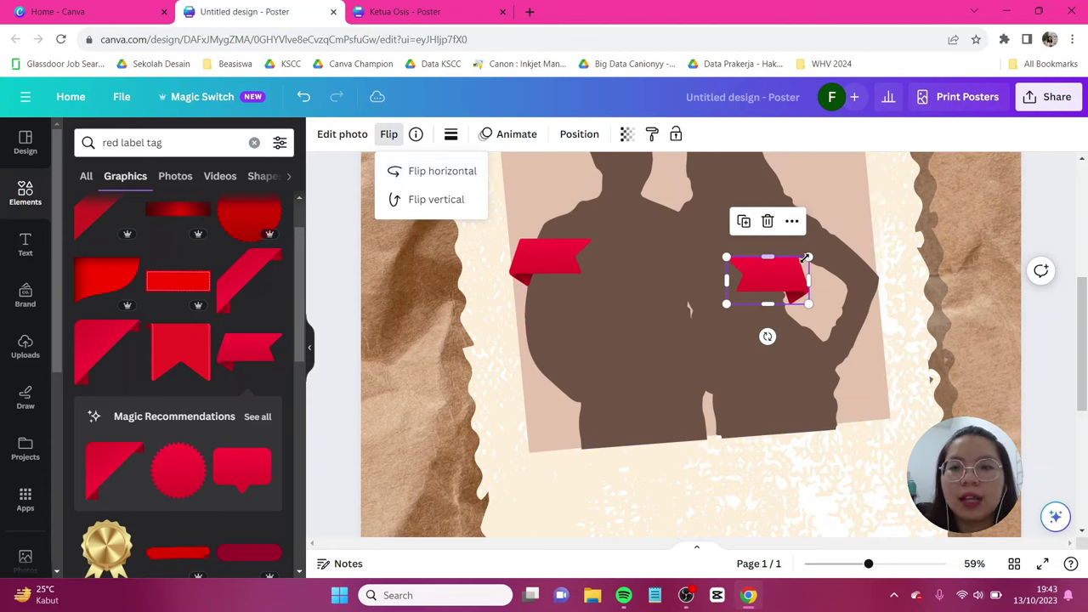
scroll(757, 352, "down", 2, "ctrl")
scroll(761, 348, "down", 1)
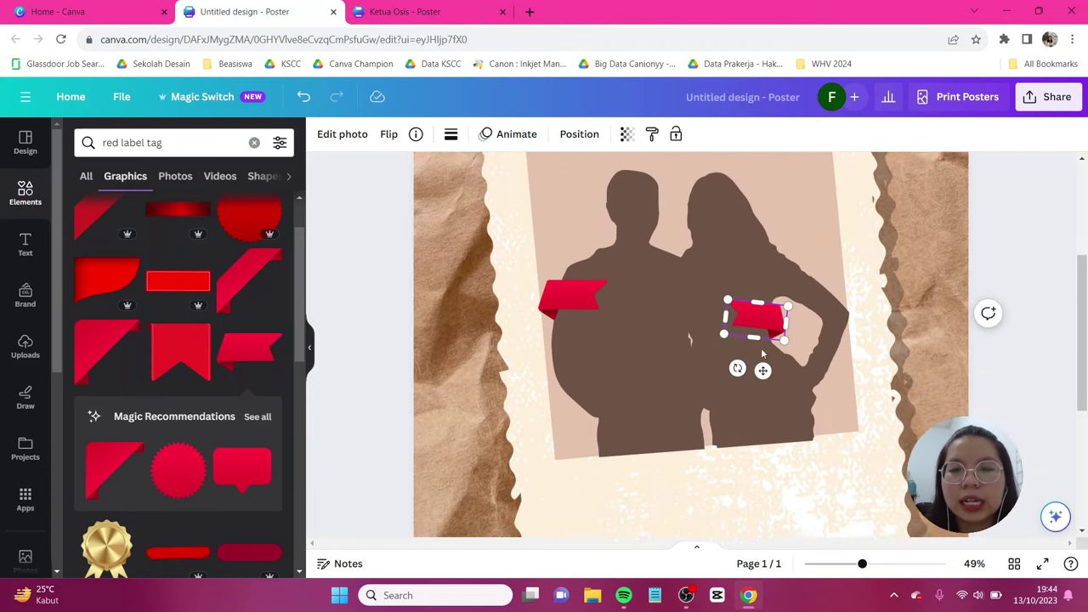
scroll(761, 347, "up", 1)
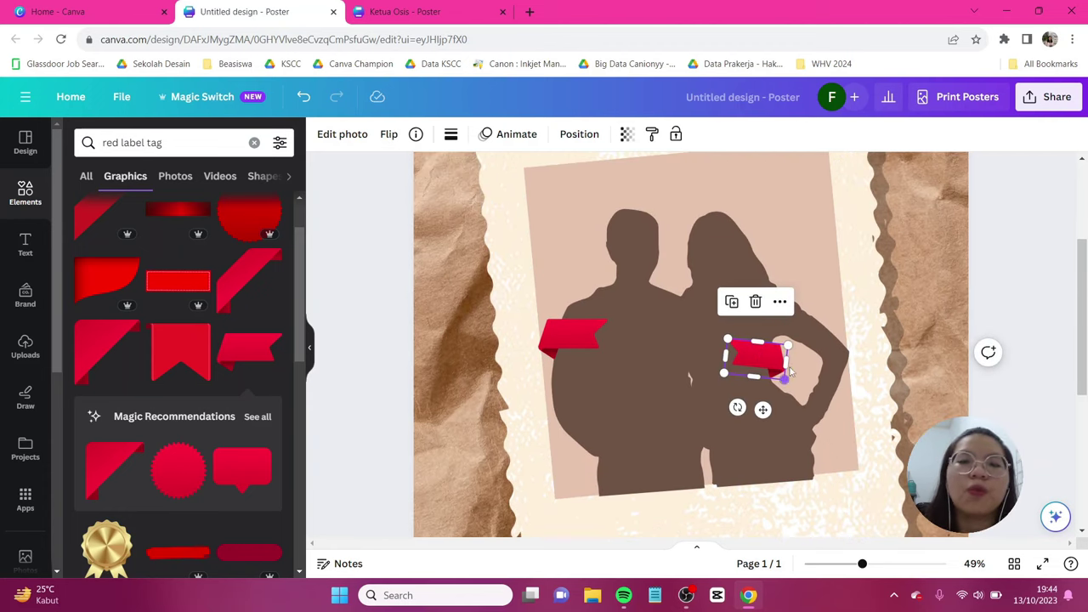
left_click(762, 286)
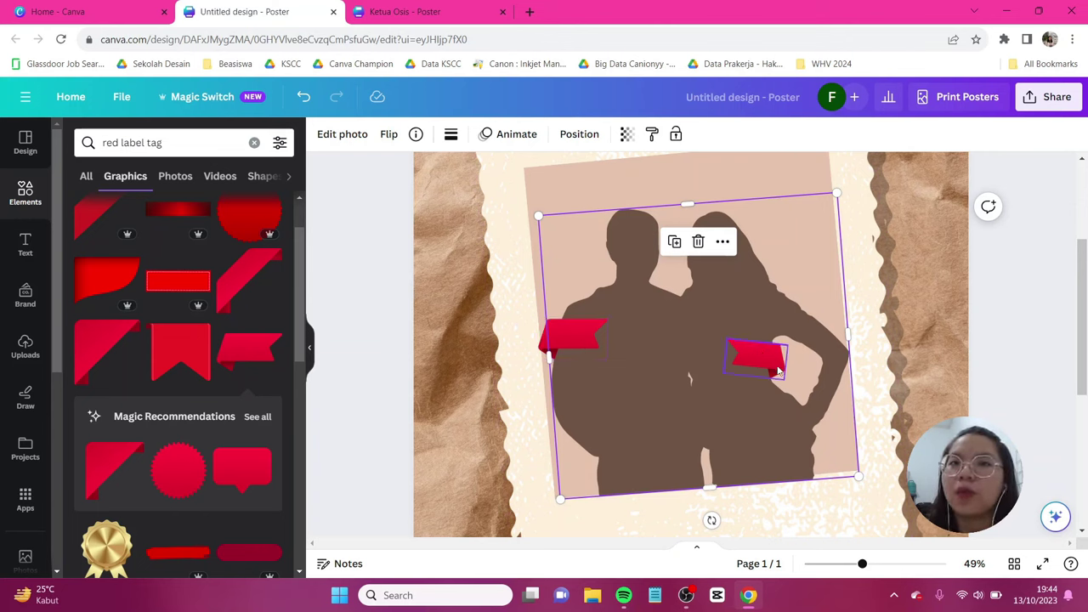
Step: Add a subheading text box above the ribbons and set its font to Anonymous Pro
left_click(20, 247)
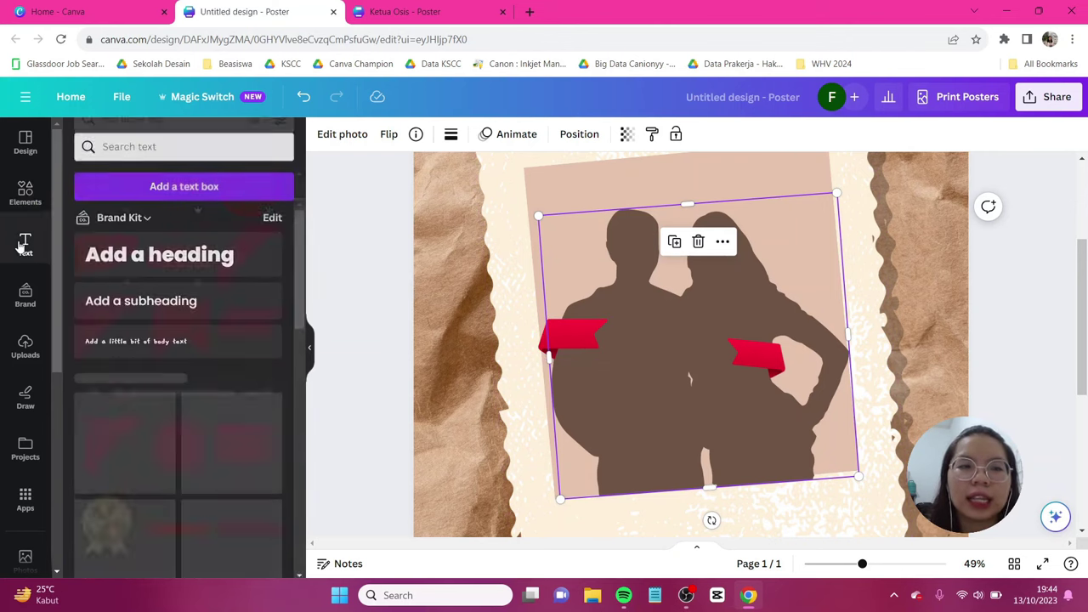
left_click(167, 302)
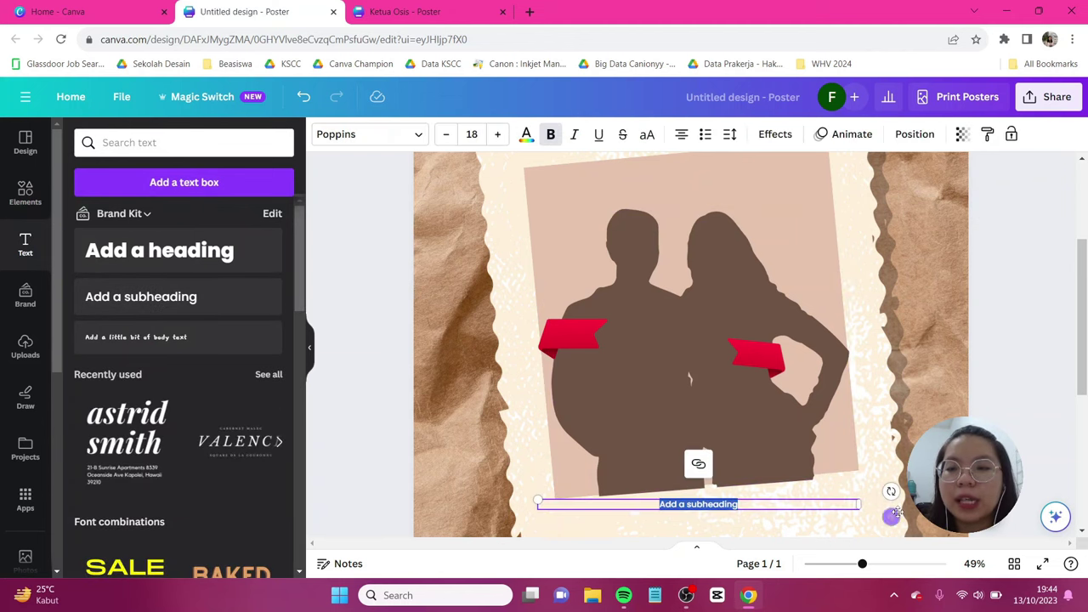
left_click_drag(891, 516, 829, 361)
left_click_drag(829, 327, 845, 310)
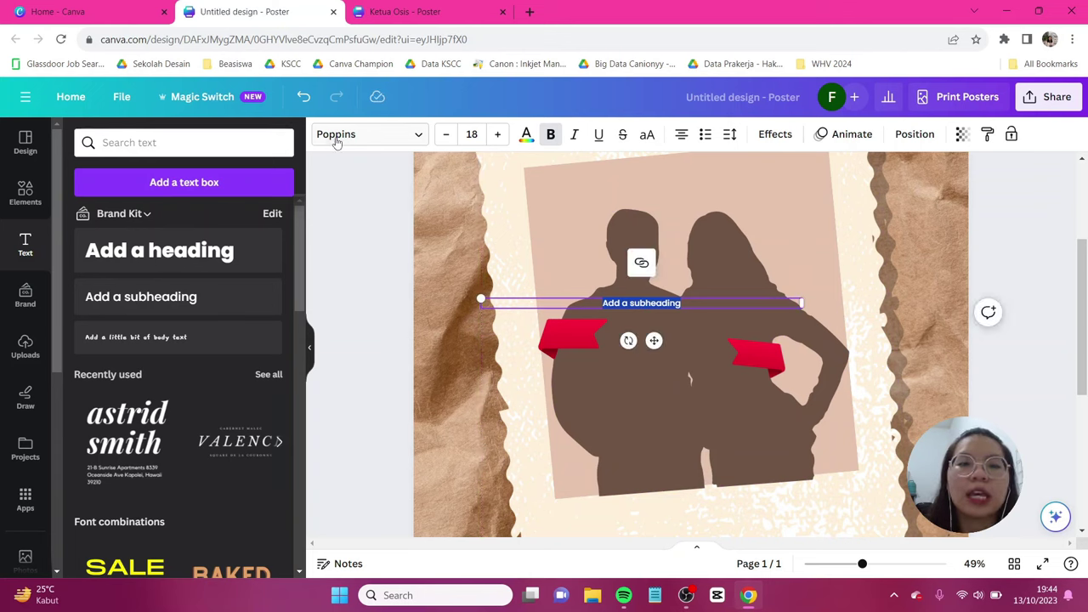
left_click(335, 136)
left_click(211, 181)
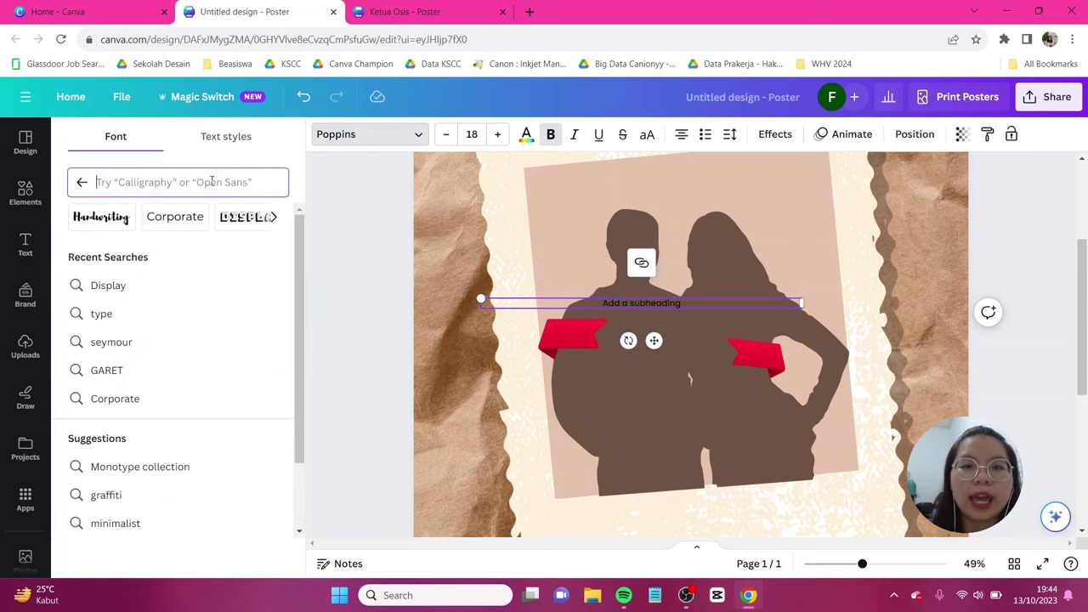
type("anonymous")
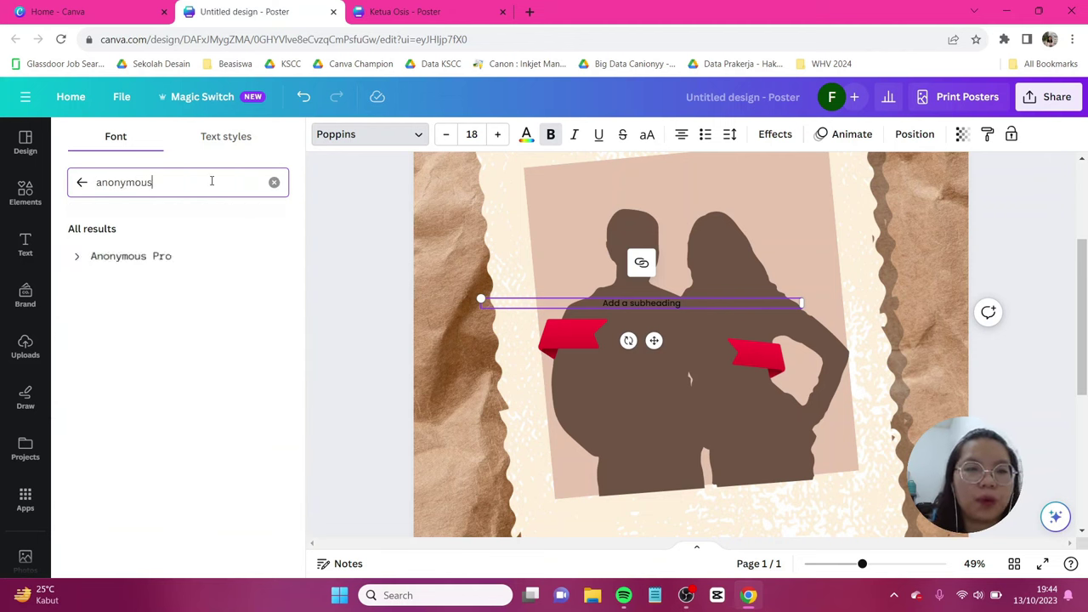
left_click(166, 259)
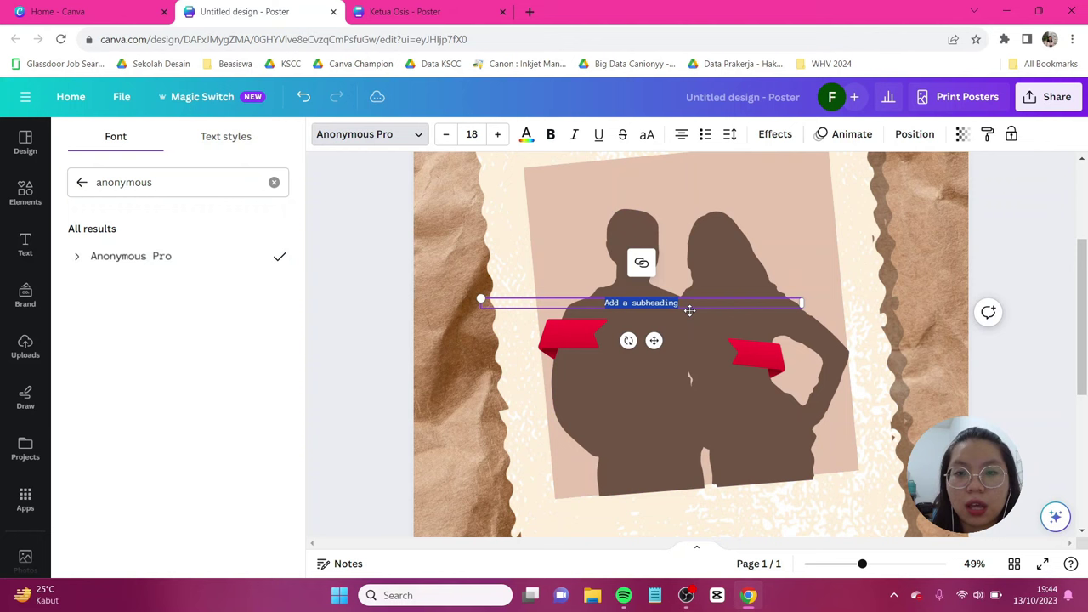
Step: Replace the subheading text with "Ketua Osis" and color it white
type("K")
key("Caps_Lock")
type("e")
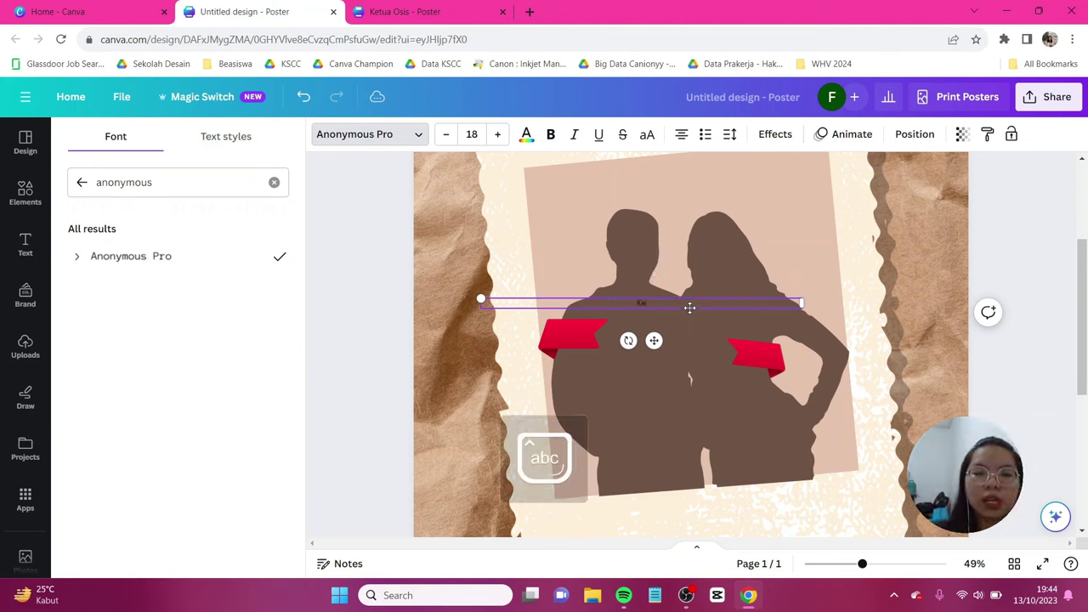
type("tua :")
key("Caps_Lock")
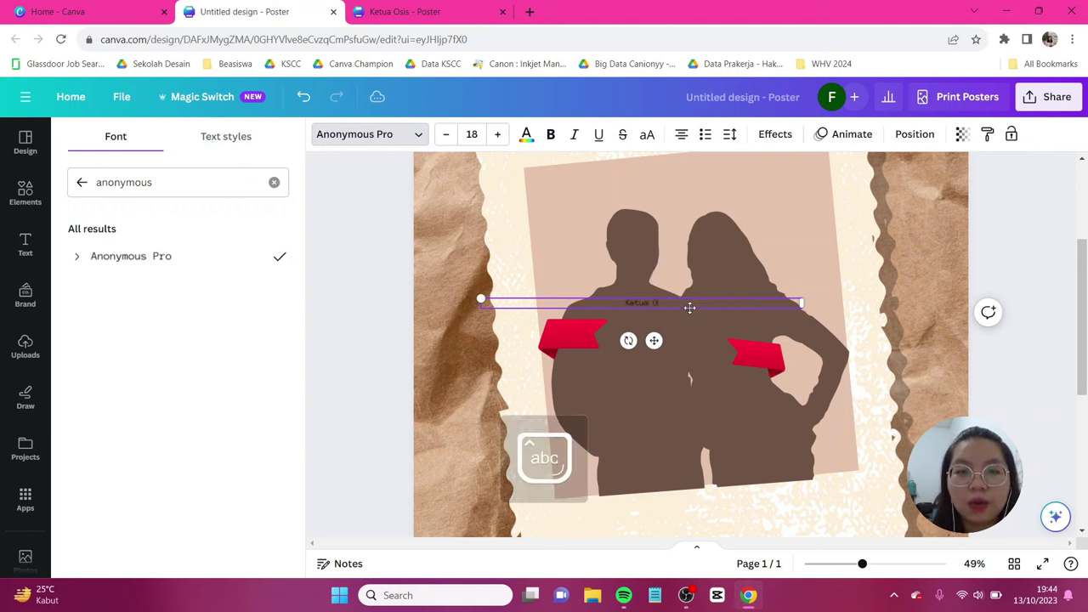
left_click(526, 133)
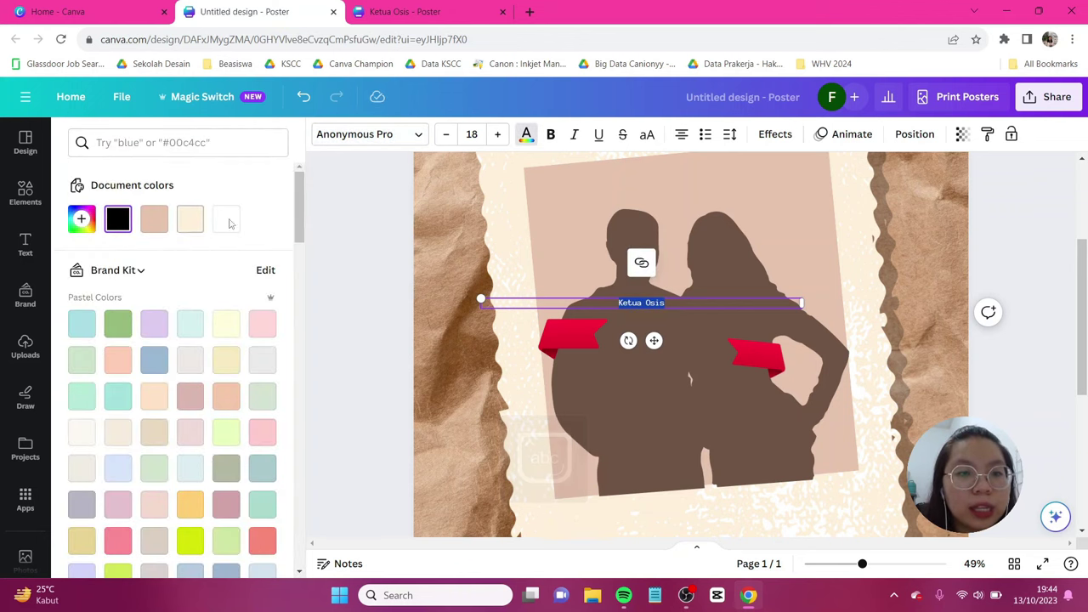
left_click(226, 218)
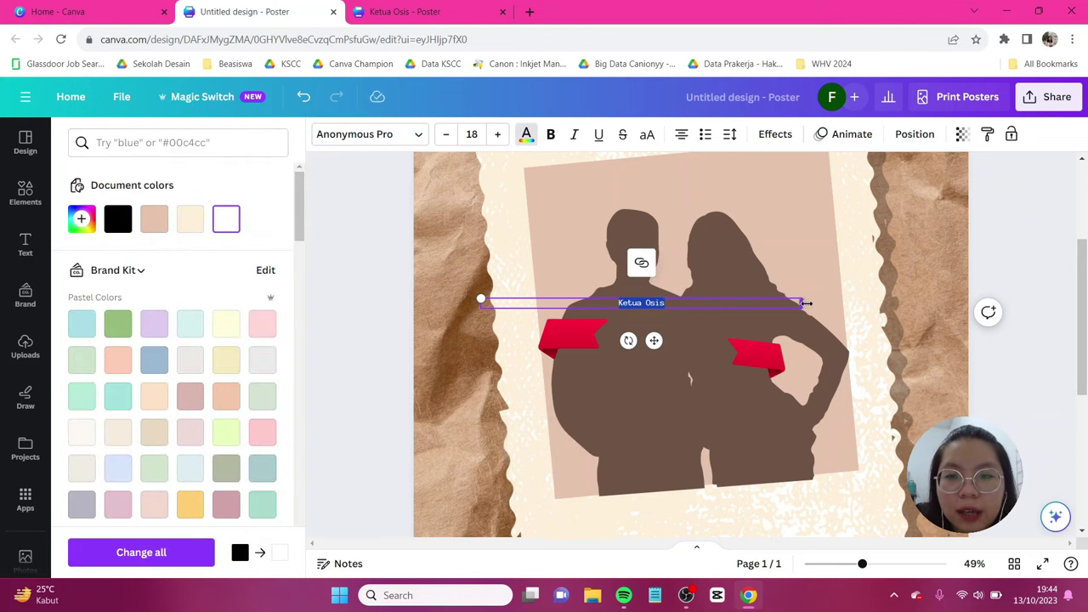
Step: Narrow the "Ketua Osis" text to two lines, enlarge it to about size 25.1, fit it on the man's ribbon, and make it bold
left_click_drag(804, 302, 527, 298)
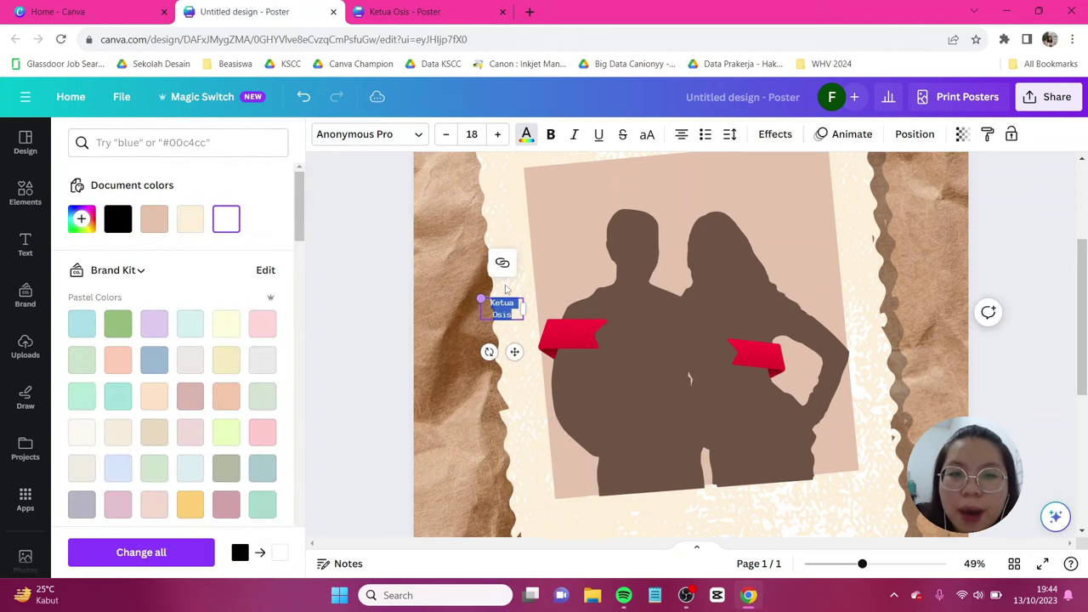
left_click(728, 135)
left_click_drag(791, 238, 761, 233)
left_click_drag(515, 352, 578, 376)
key("Escape")
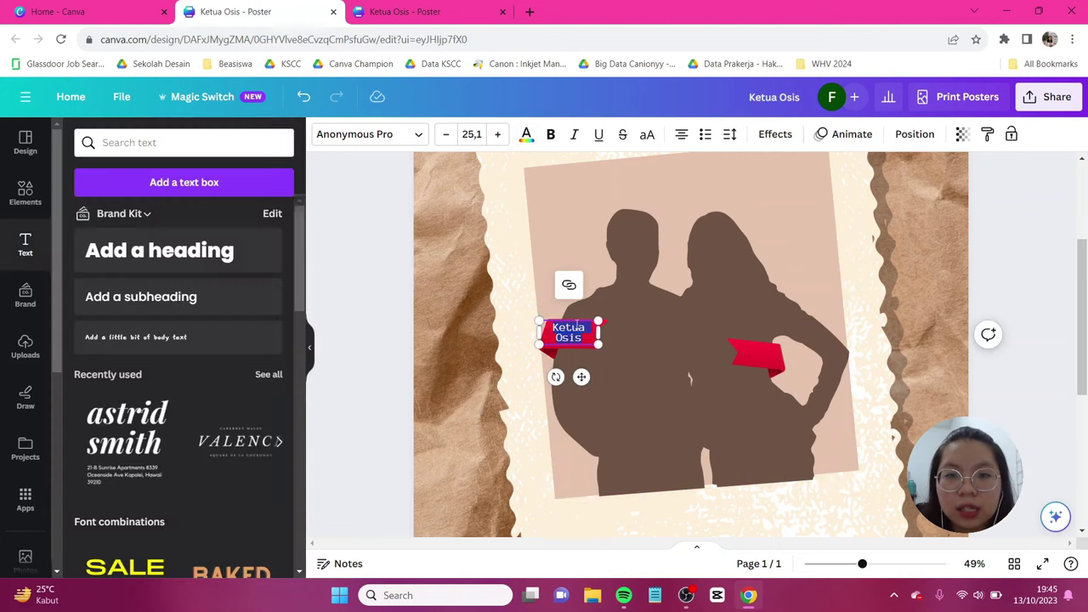
left_click(550, 134)
left_click(664, 308)
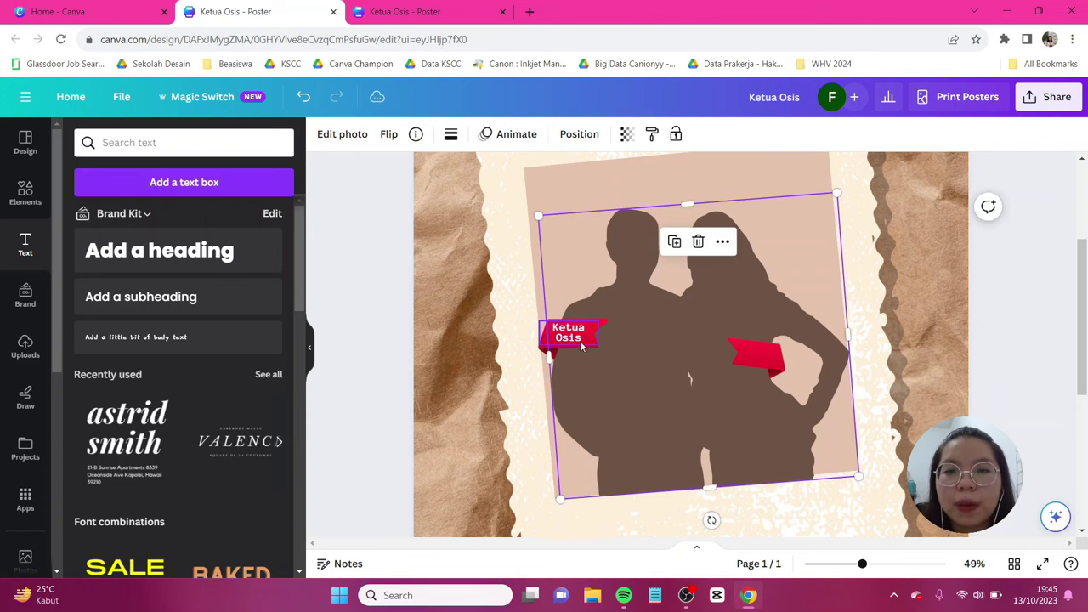
Step: Duplicate the "Ketua Osis" text onto the woman's ribbon, change the copy to "Wakil Ketua", and tilt it to match the ribbon
left_click(571, 336)
left_click_drag(571, 337, 760, 351)
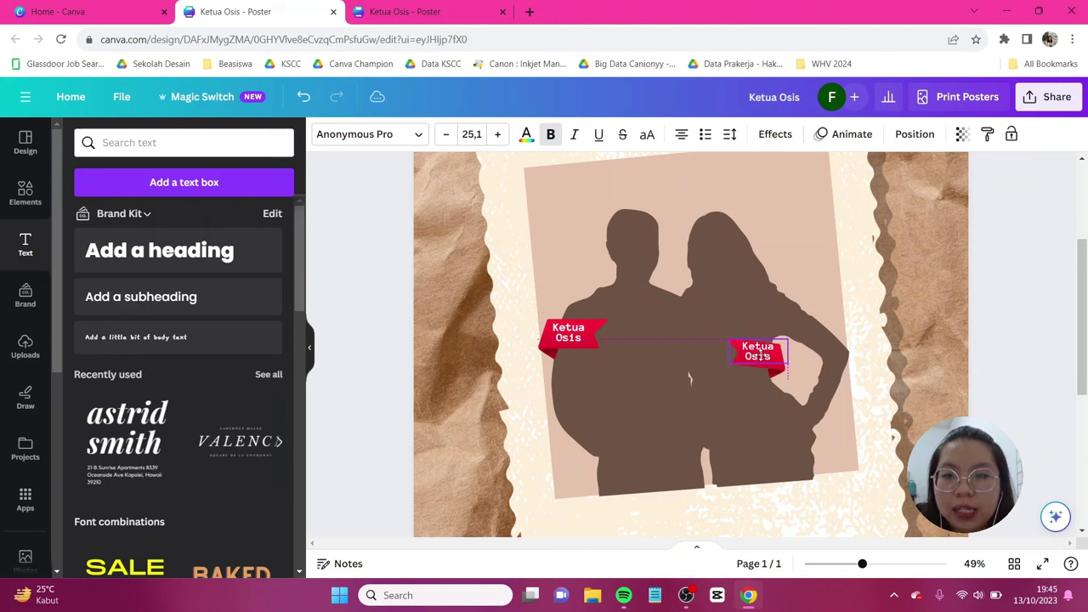
double_click(759, 351)
type("Wakil Ketua")
left_click(924, 258)
scroll(924, 258, "down", 3)
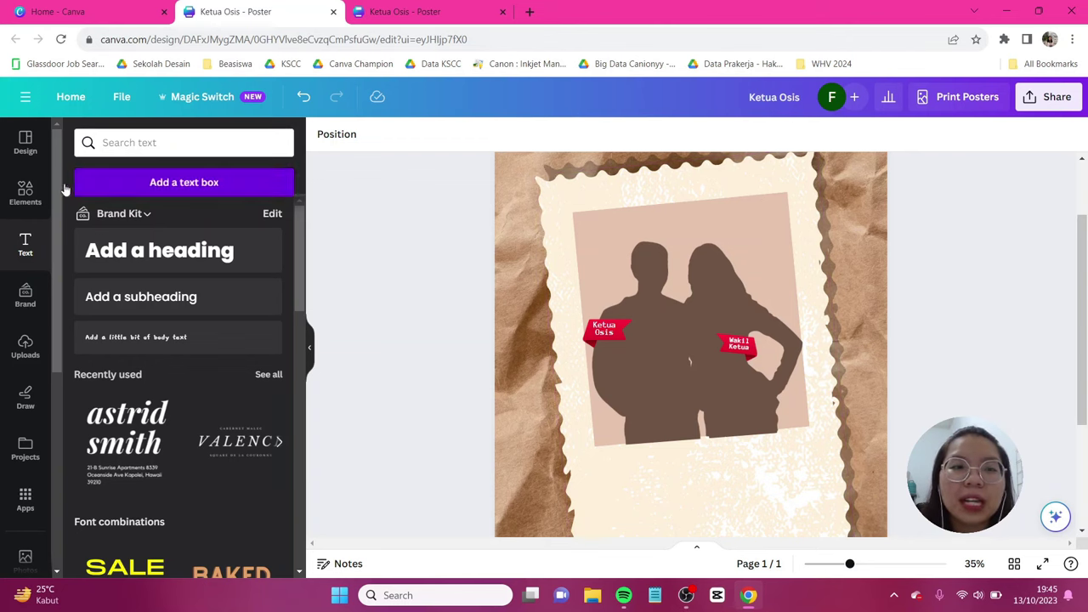
Step: Search the graphics for "question mark" and insert the pink question mark with red shading
left_click(26, 194)
left_click(201, 131)
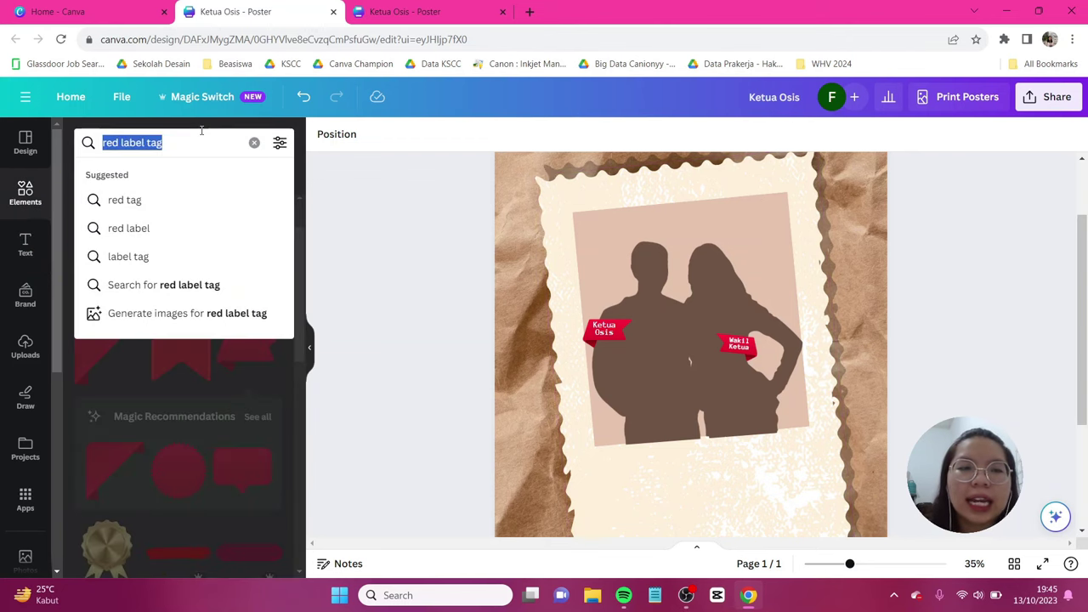
type("question")
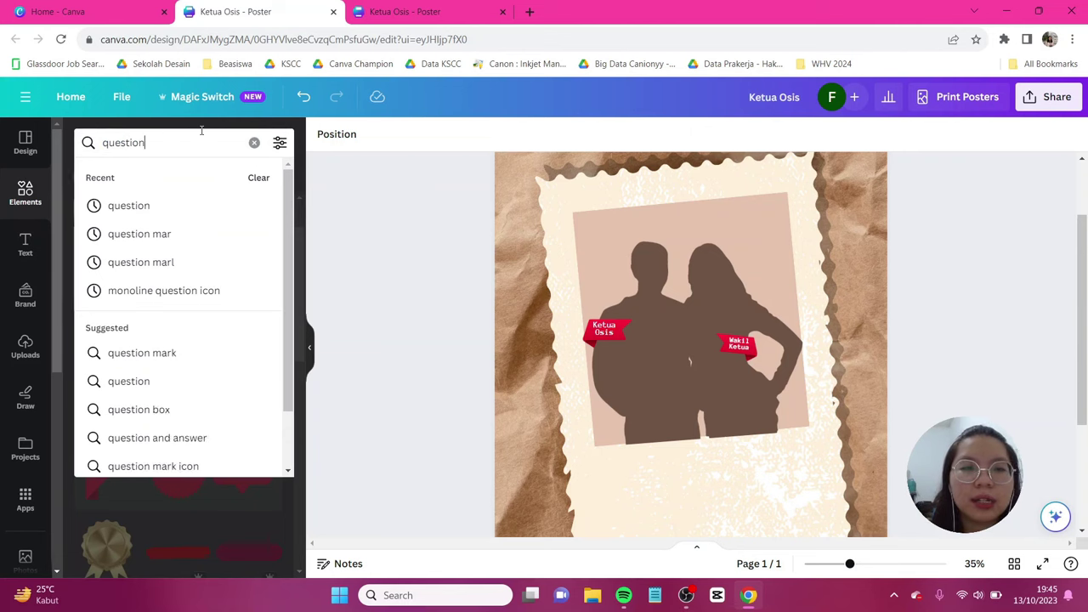
type(" mark")
key("Return")
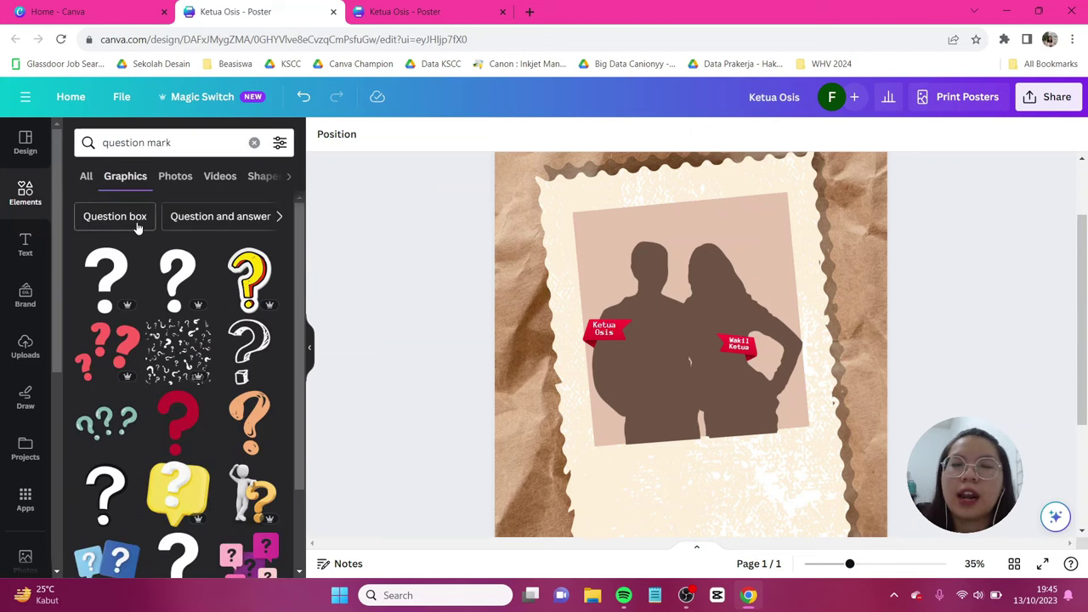
scroll(170, 281, "down", 2)
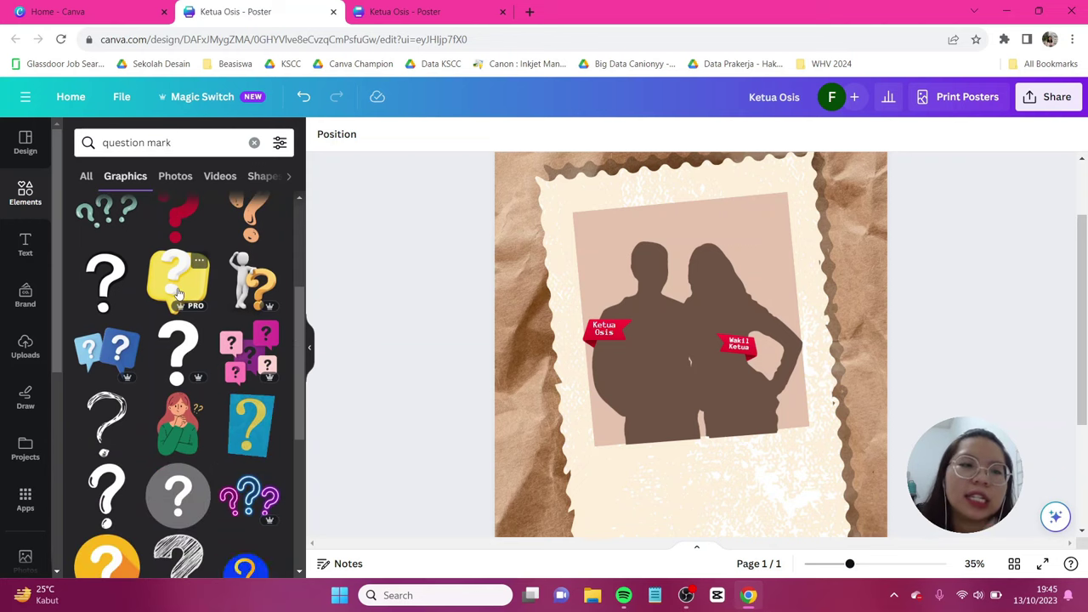
scroll(179, 292, "down", 1)
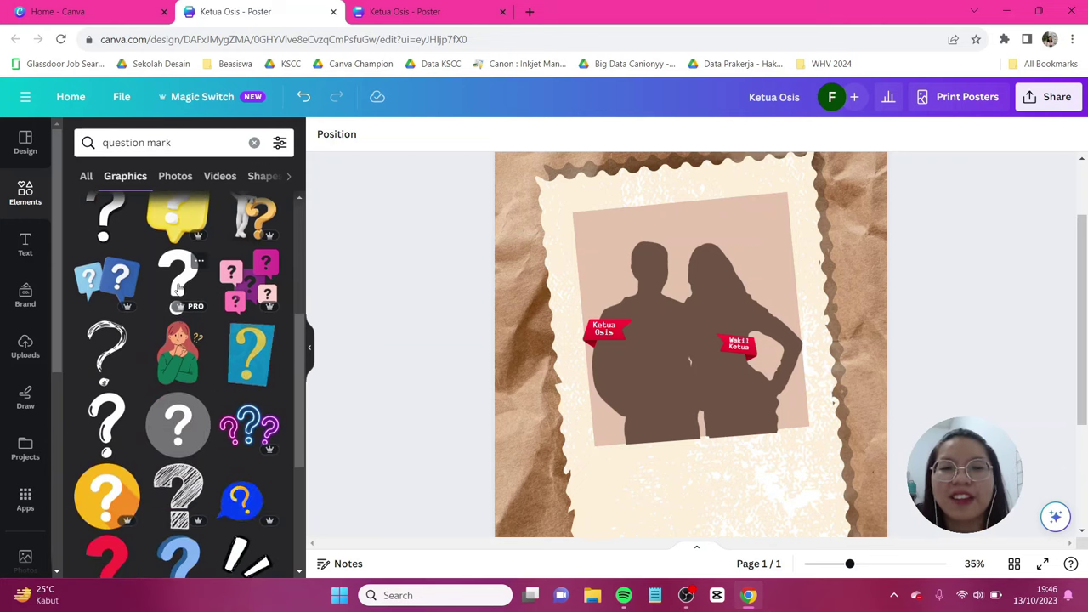
scroll(178, 289, "down", 2)
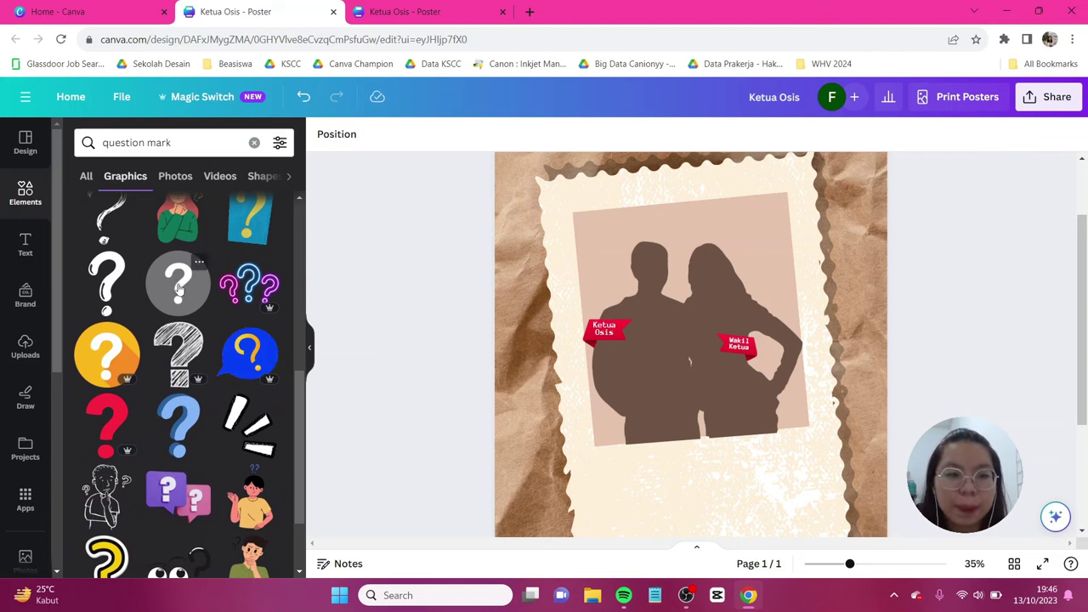
scroll(180, 306, "down", 1)
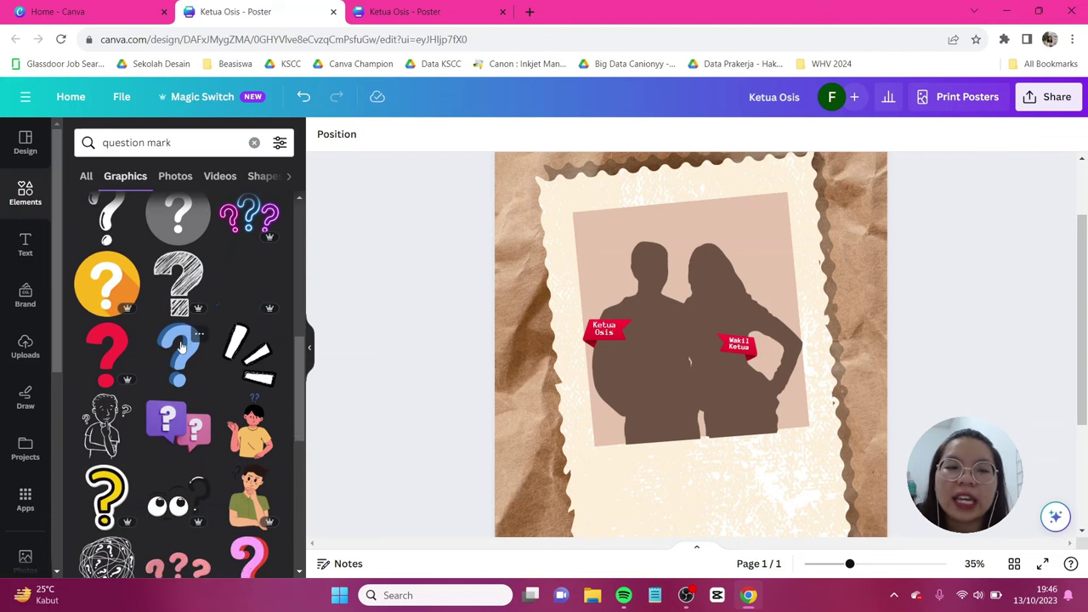
scroll(187, 346, "down", 1)
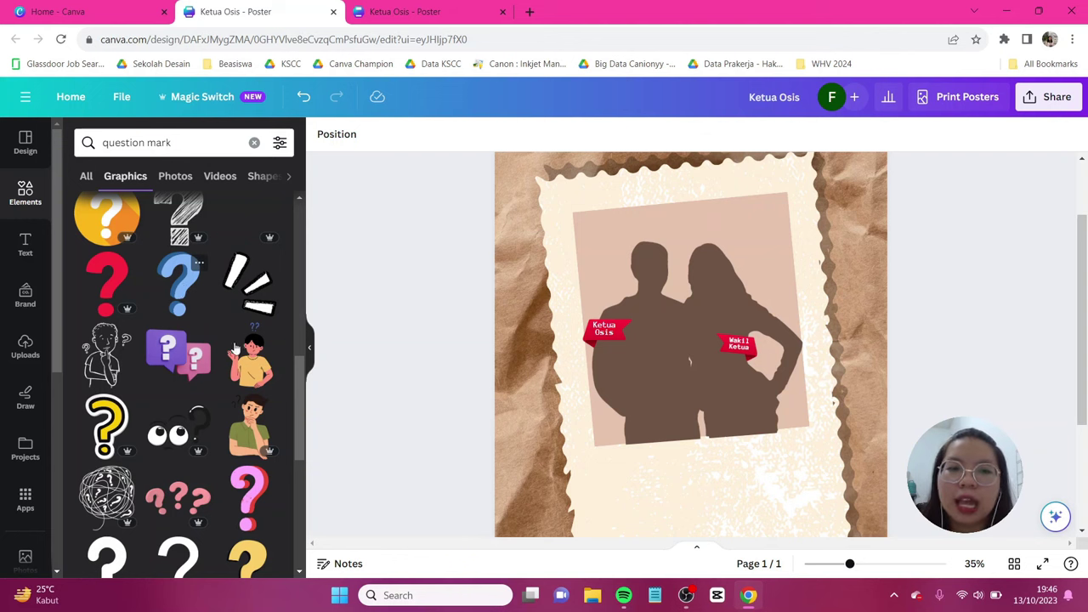
left_click(249, 491)
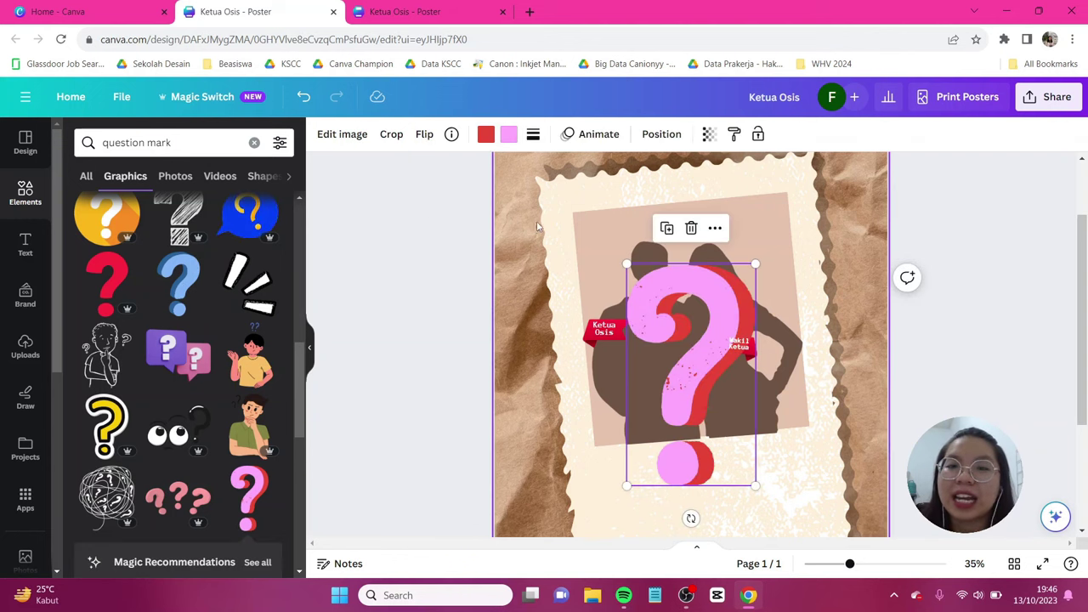
Step: Recolor the question mark graphic's pink face to red and its red shading to white
left_click(509, 134)
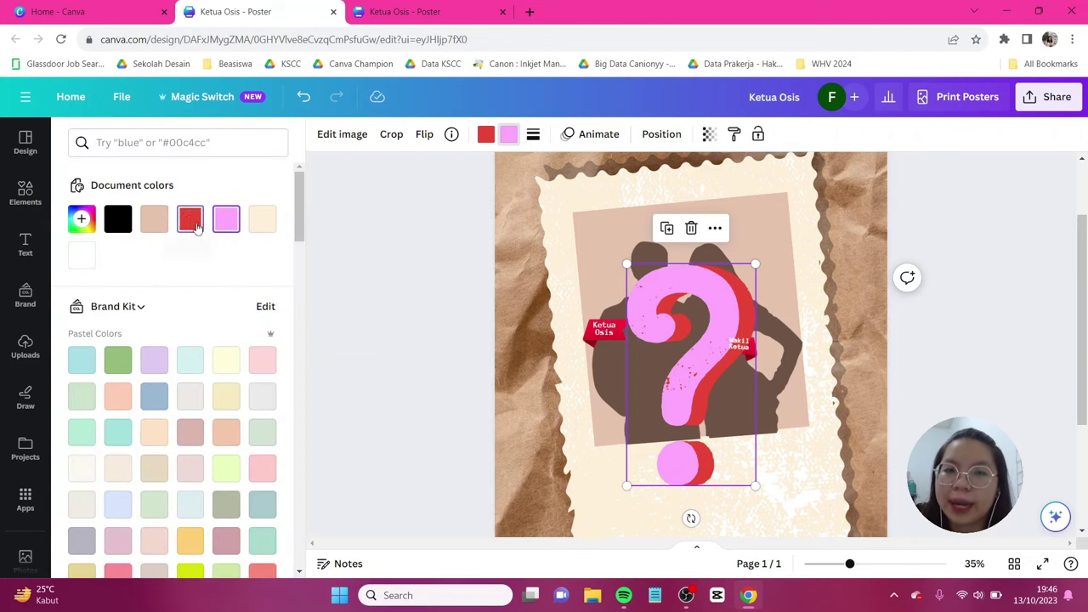
left_click(190, 219)
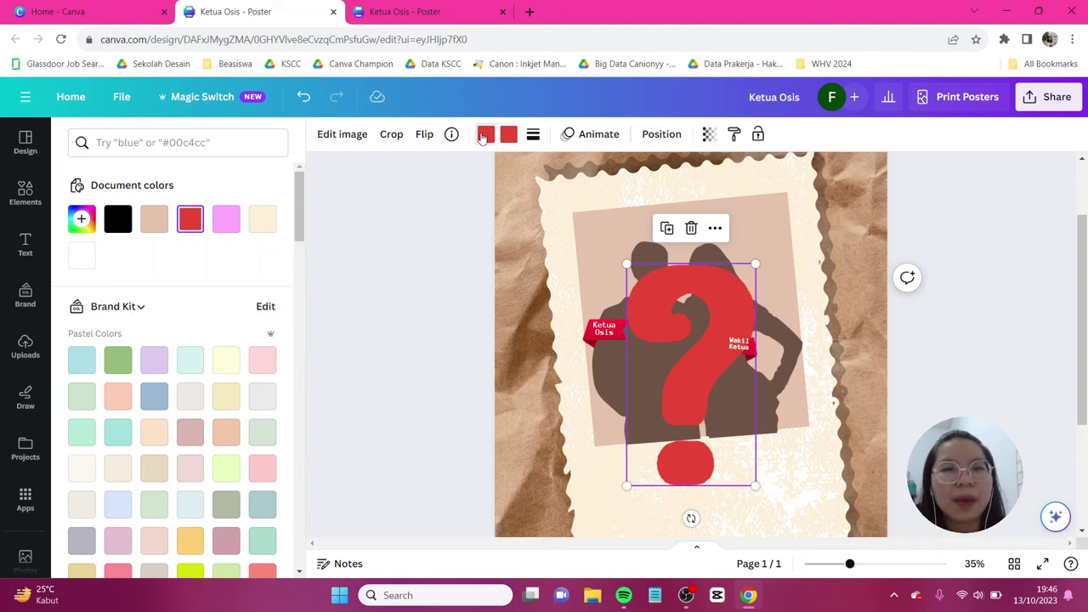
left_click(85, 259)
Step: Shrink the question mark, tilt it clockwise, and place it in the photo's upper-right corner beside the woman's head
left_click_drag(756, 486, 778, 226)
left_click_drag(790, 173, 841, 273)
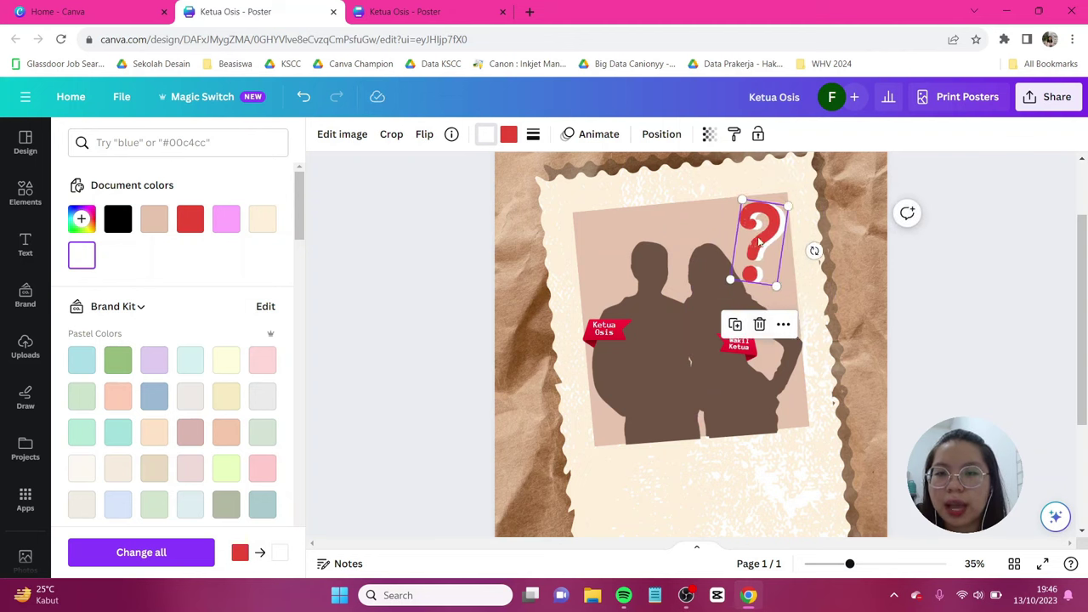
left_click(759, 241)
left_click(930, 280)
scroll(930, 280, "down", 3)
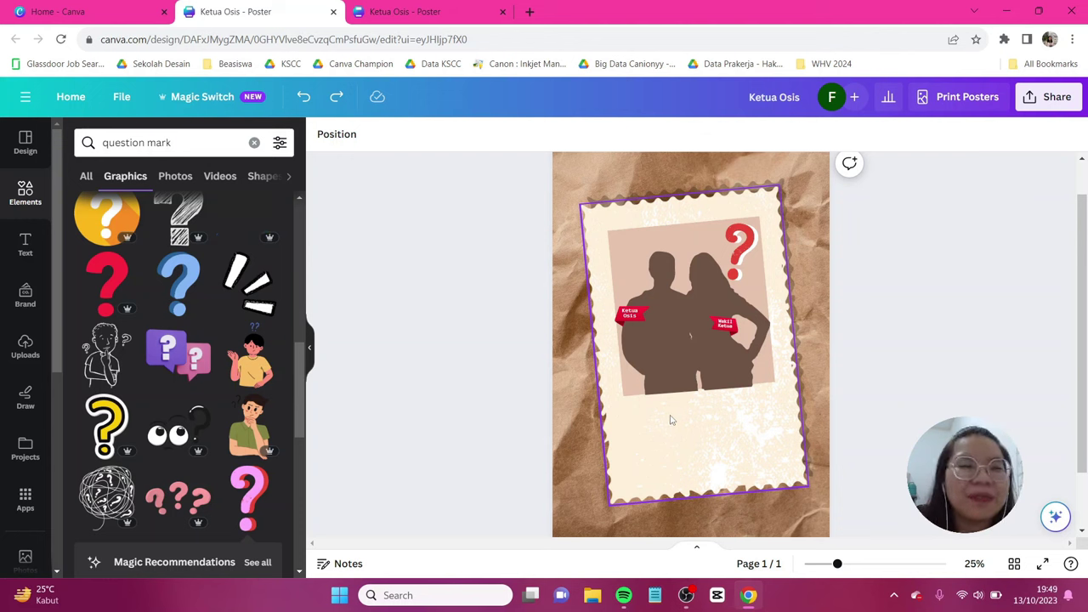
Step: Add a heading to the poster and replace its text with "Pilketos"
left_click(333, 364)
left_click(24, 244)
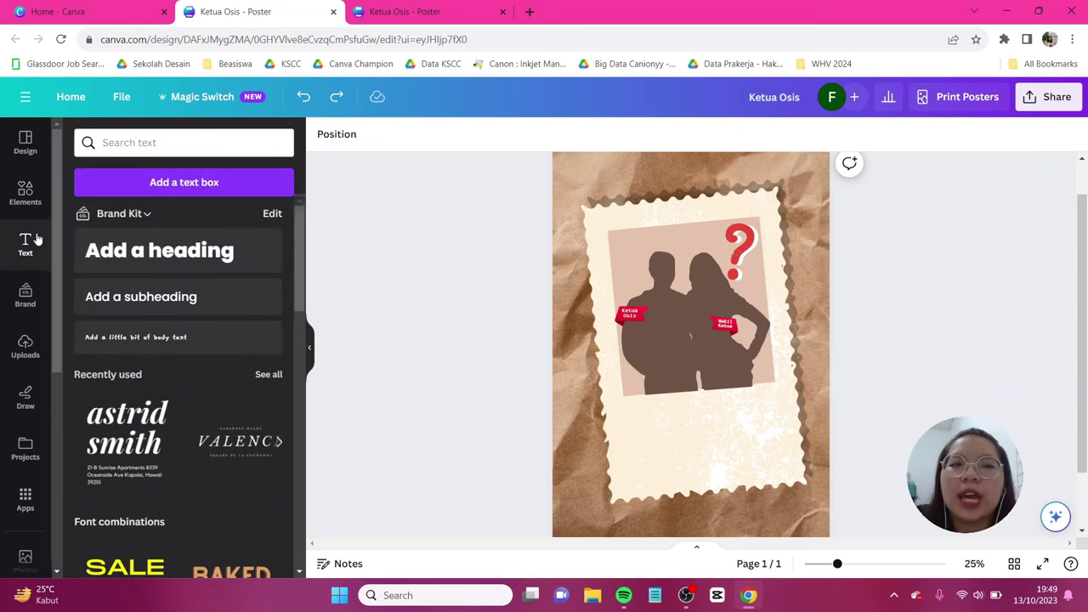
left_click(180, 256)
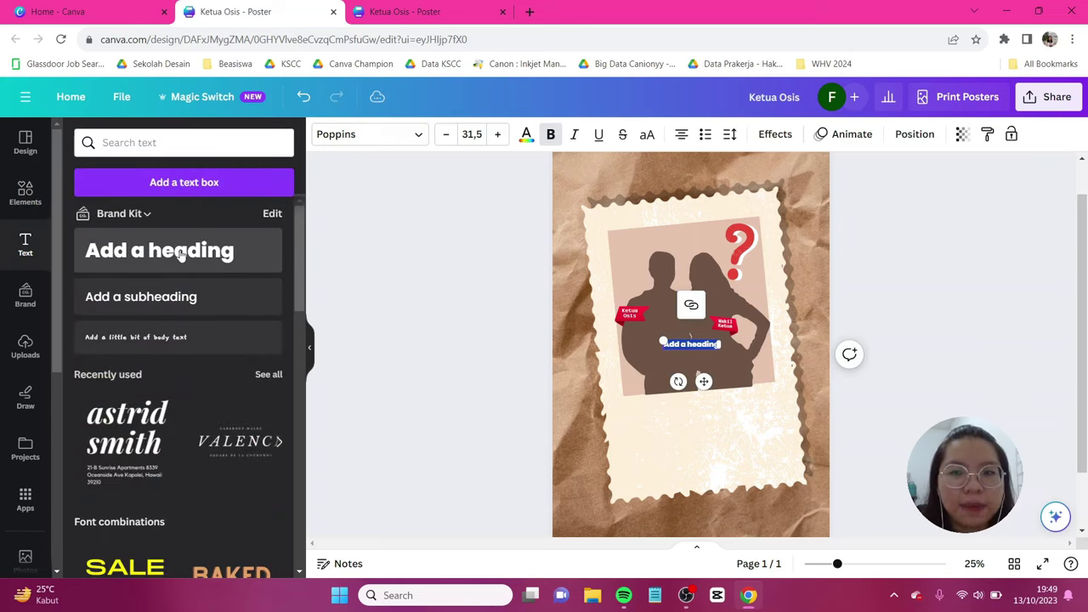
key("BackSpace")
key("Caps_Lock")
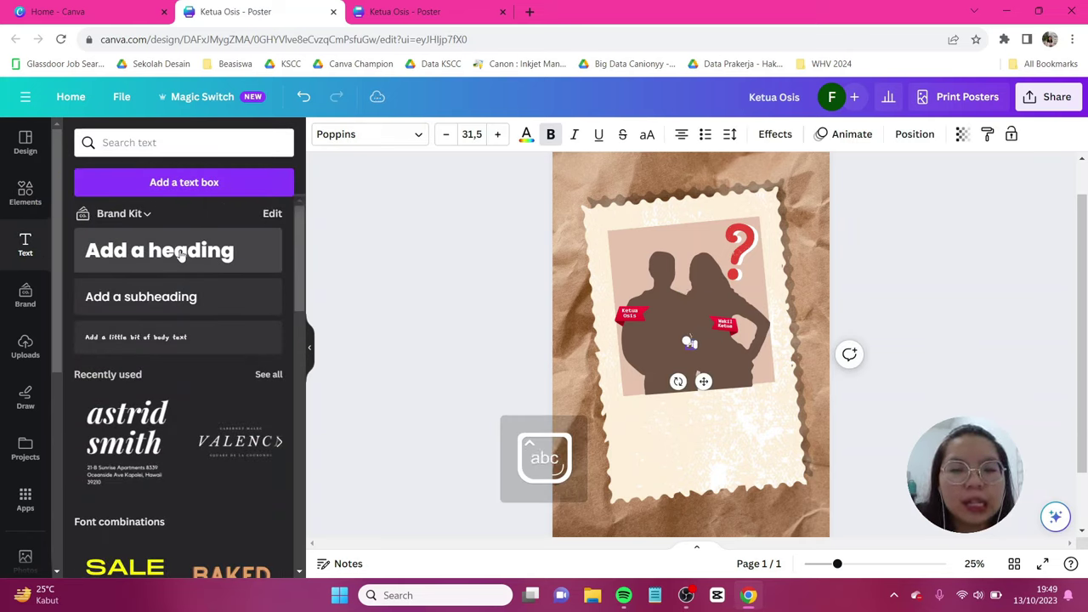
type("Pilketos")
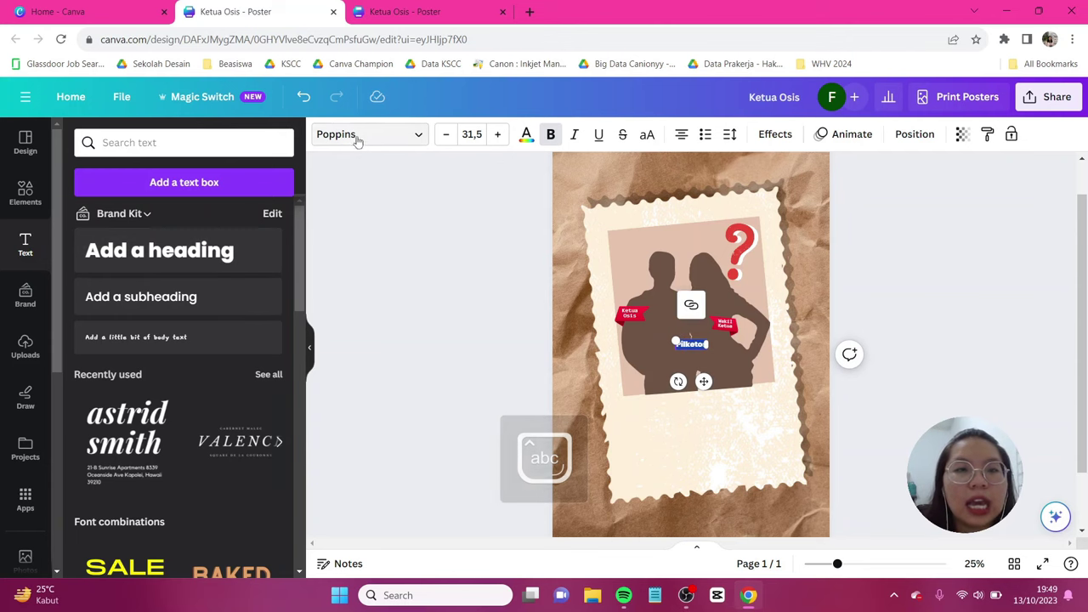
Step: Search the fonts for "tan new york" and apply TAN New York to the "Pilketos" heading
left_click(359, 136)
left_click(190, 181)
double_click(193, 183)
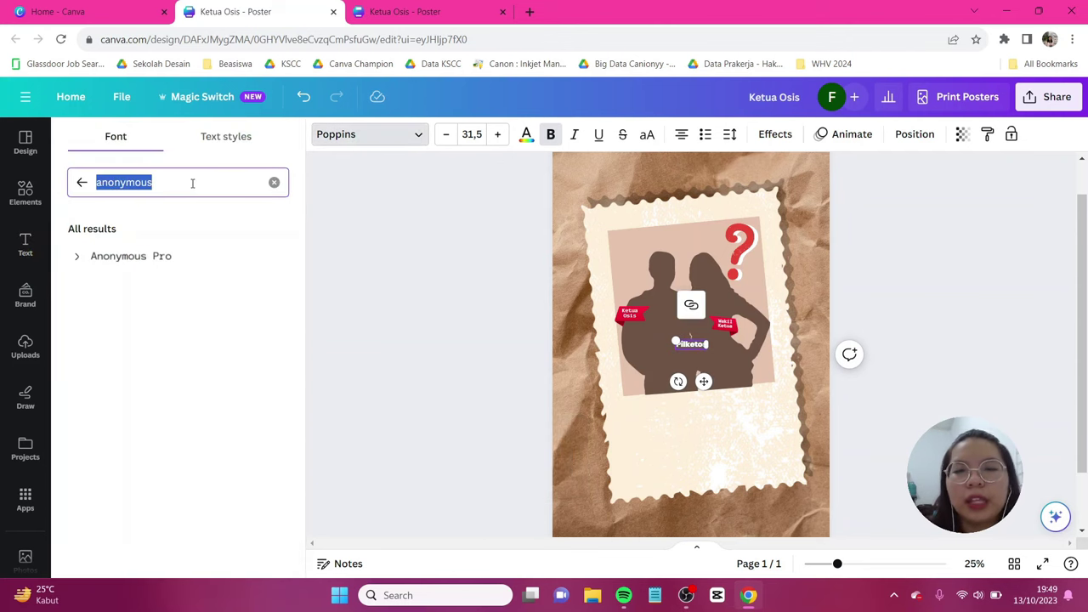
key("BackSpace")
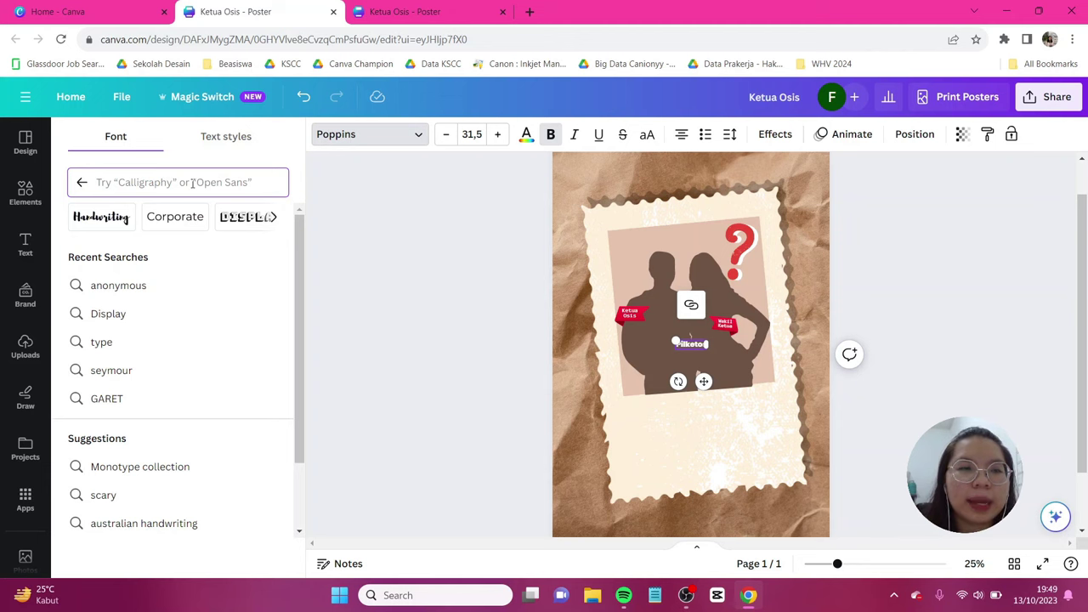
type("tan new y")
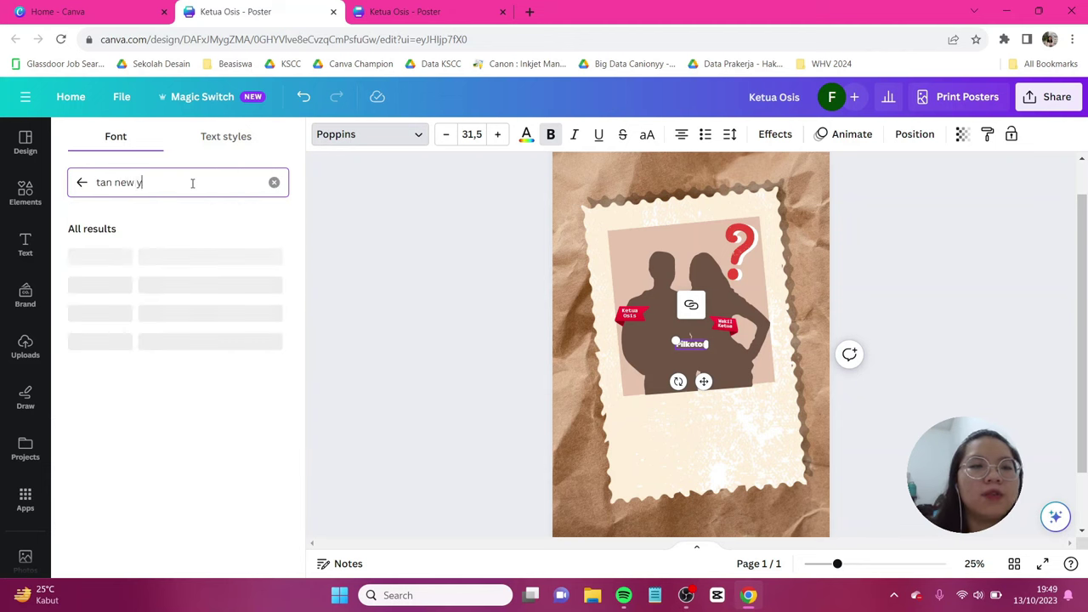
type("ork")
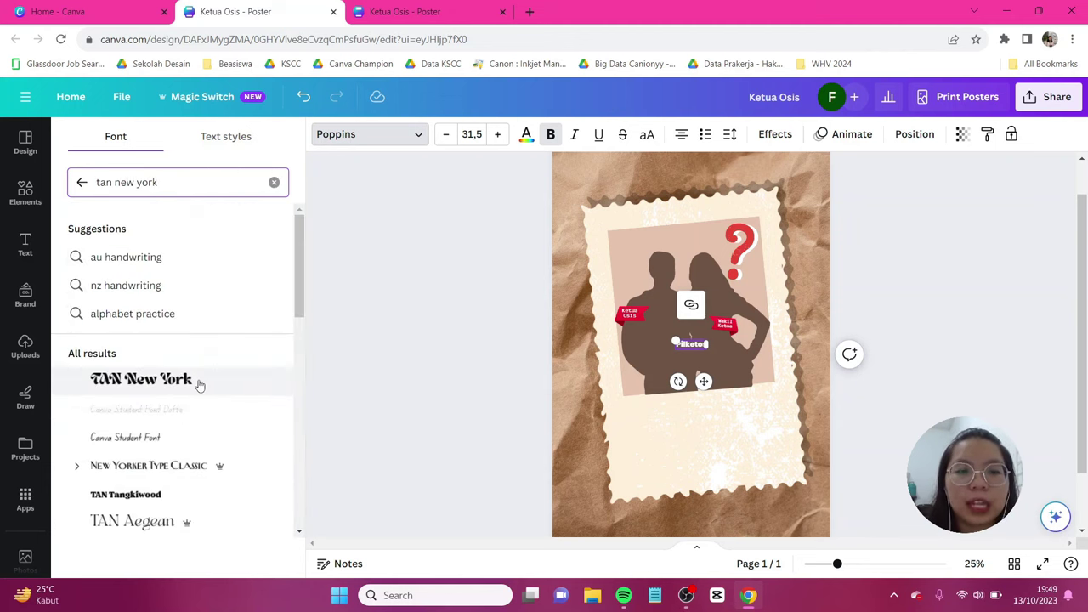
left_click(141, 379)
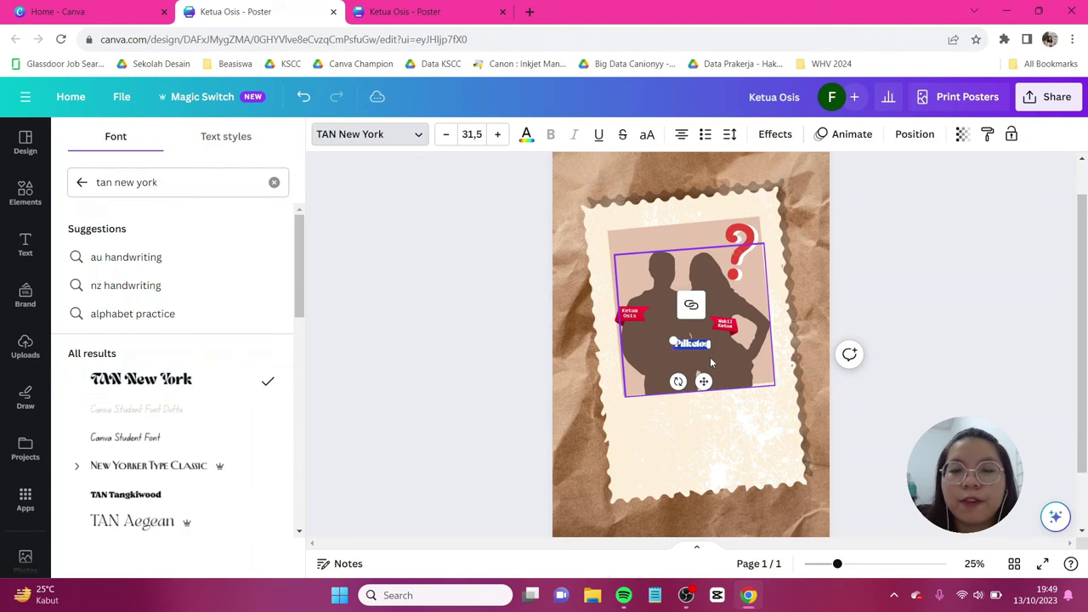
Step: Enlarge the "Pilketos" heading to about size 154 and color it brown, #6D5445
left_click_drag(739, 362, 848, 385)
left_click(526, 136)
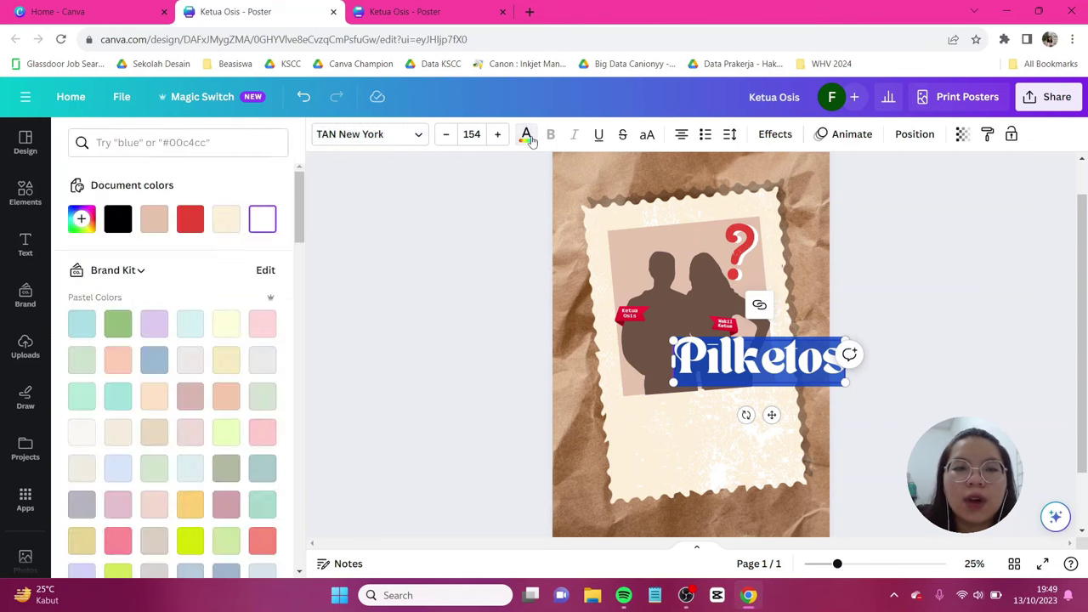
left_click(81, 219)
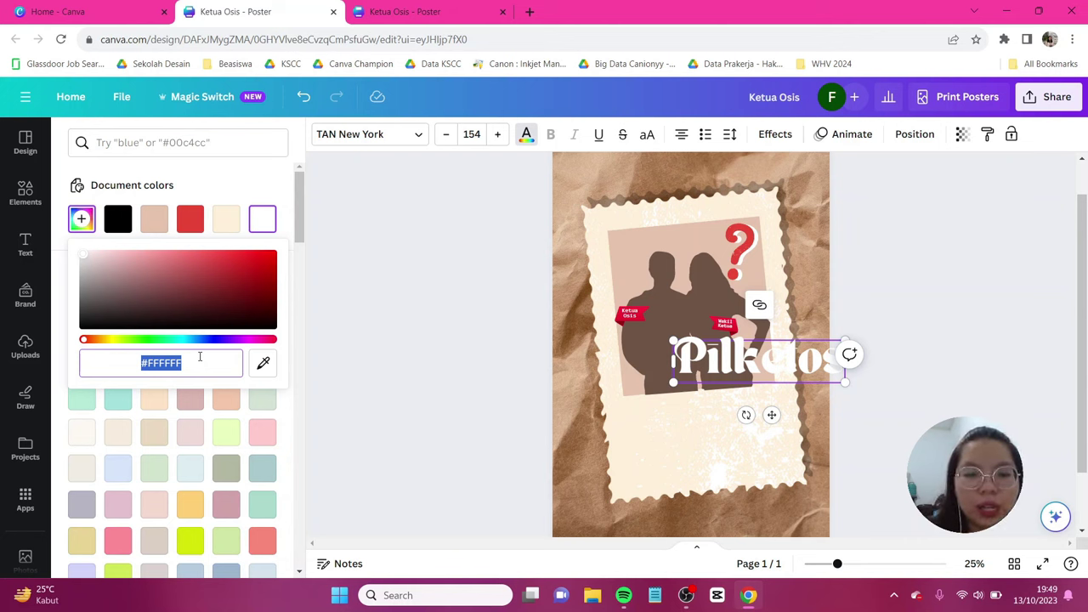
type("#6D5445")
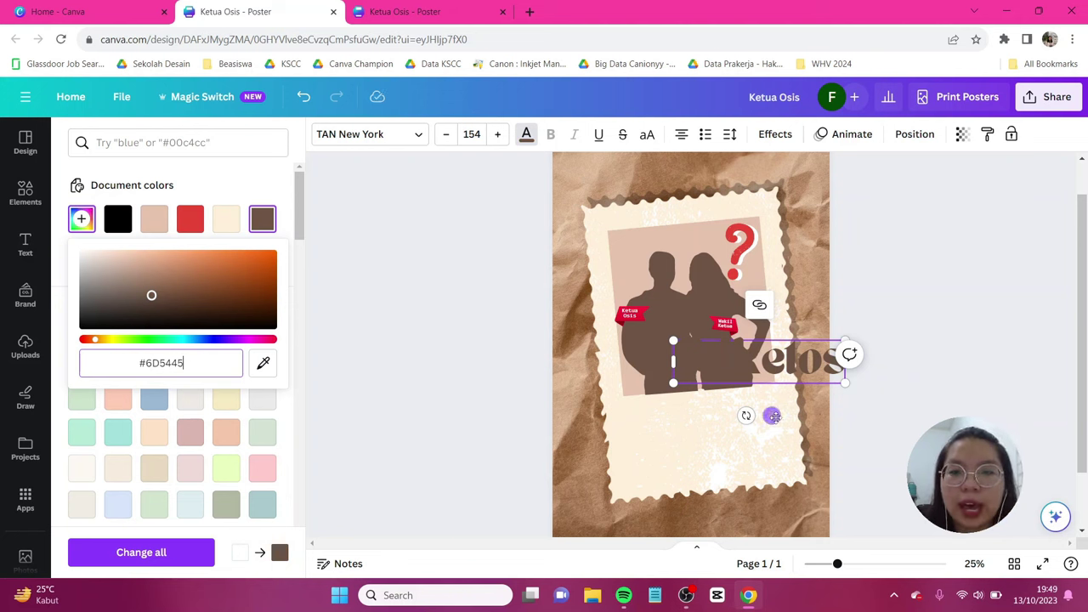
Step: Move the "Pilketos" heading below the photo on the stamp and rotate it to about -5°
left_click_drag(771, 415, 690, 490)
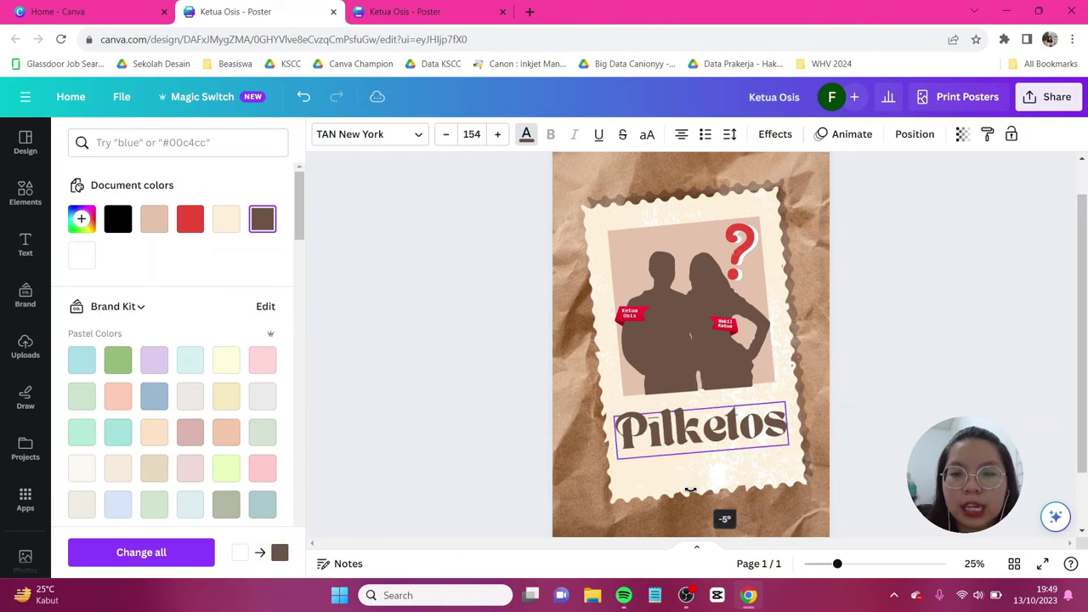
double_click(719, 423)
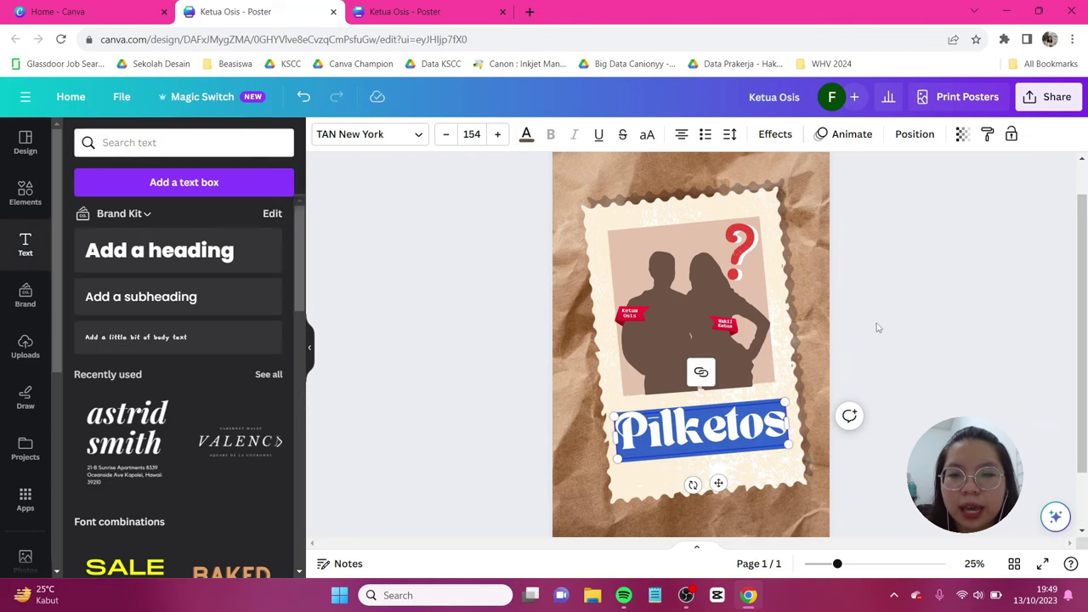
left_click(878, 328)
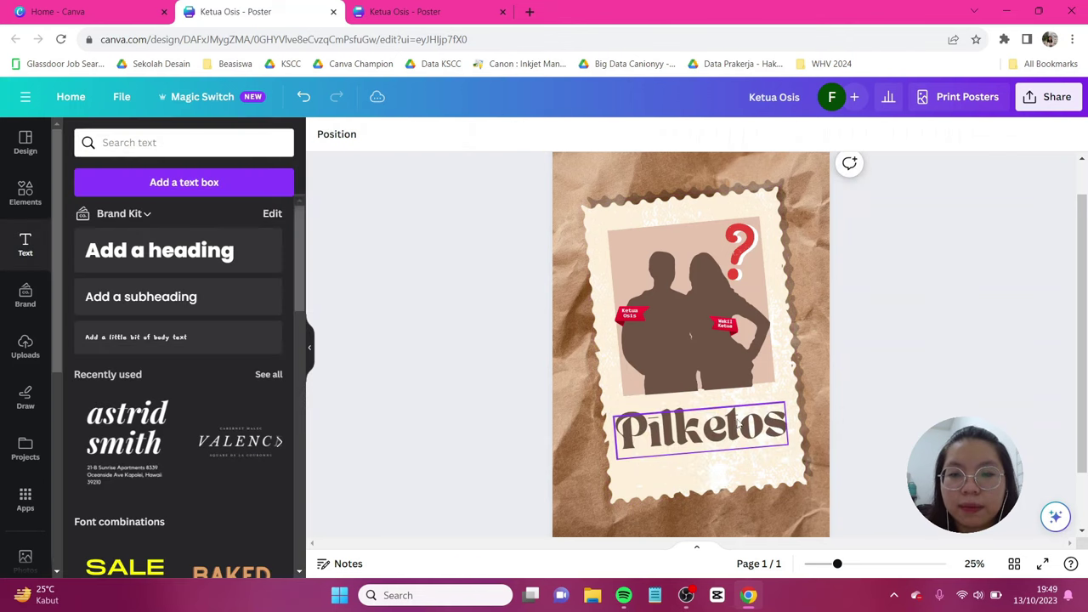
Step: Add a subheading and replace its text with "Siapakah ketua osis dan wakil ketua osis selanjutnya?"
left_click(155, 300)
key("Caps_Lock")
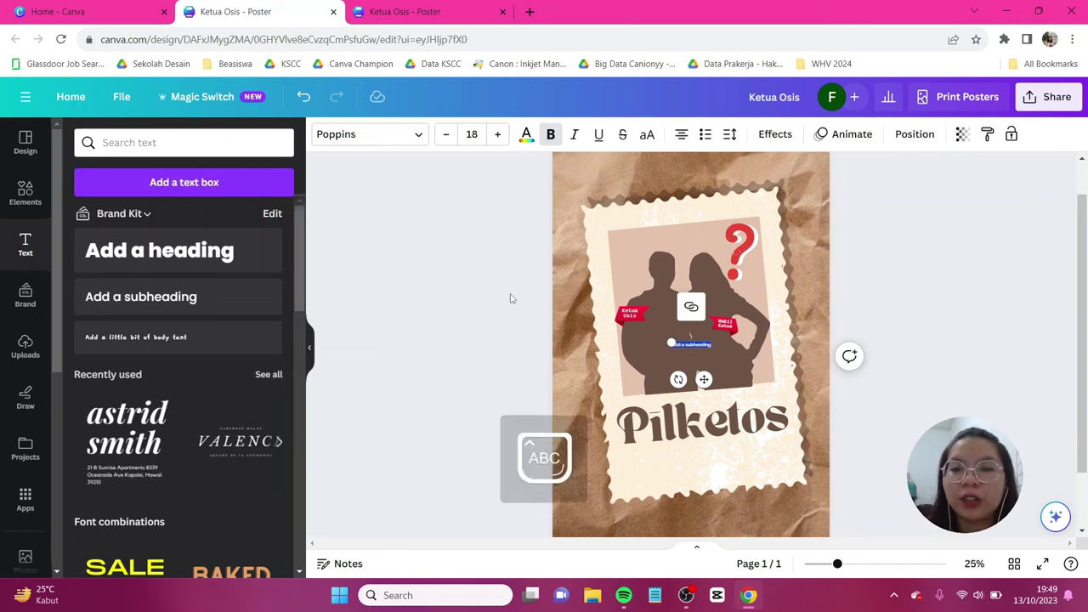
key("Caps_Lock")
key("BackSpace")
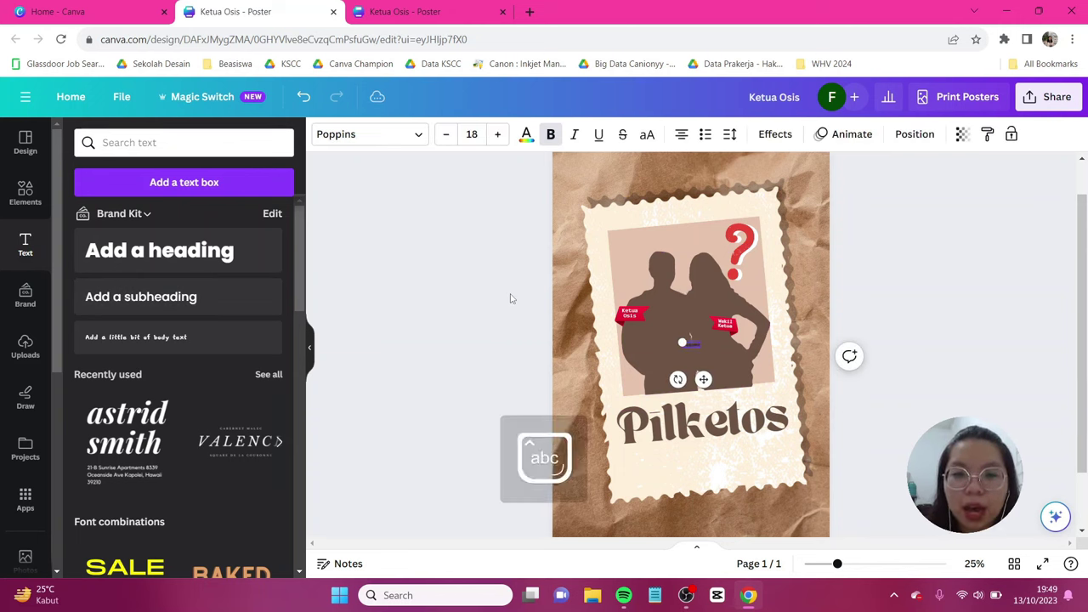
type("siapakah ketuanya")
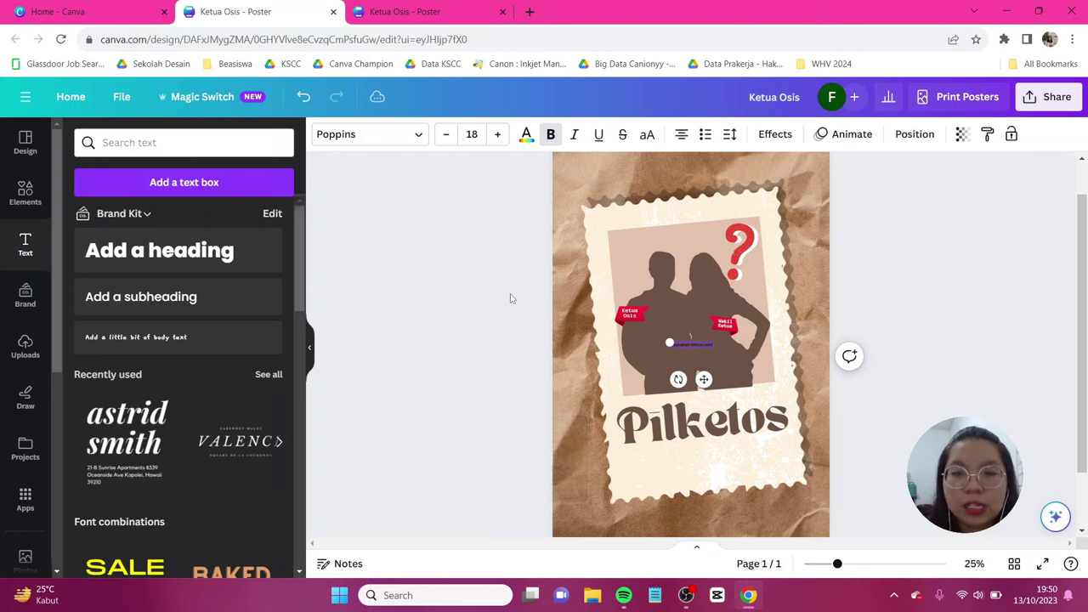
type(" ya ya")
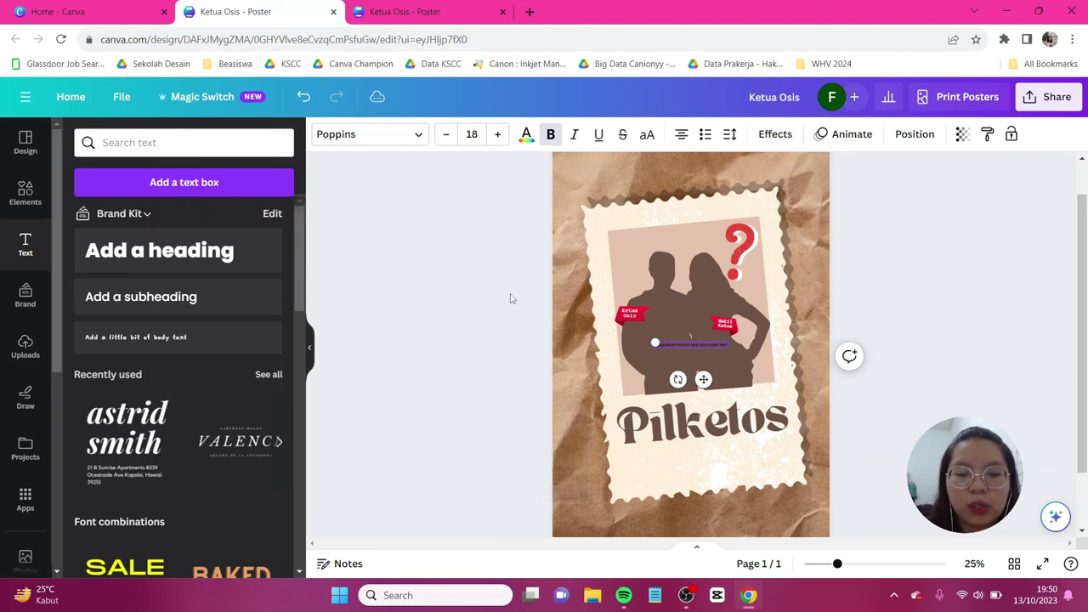
type(" ya ya")
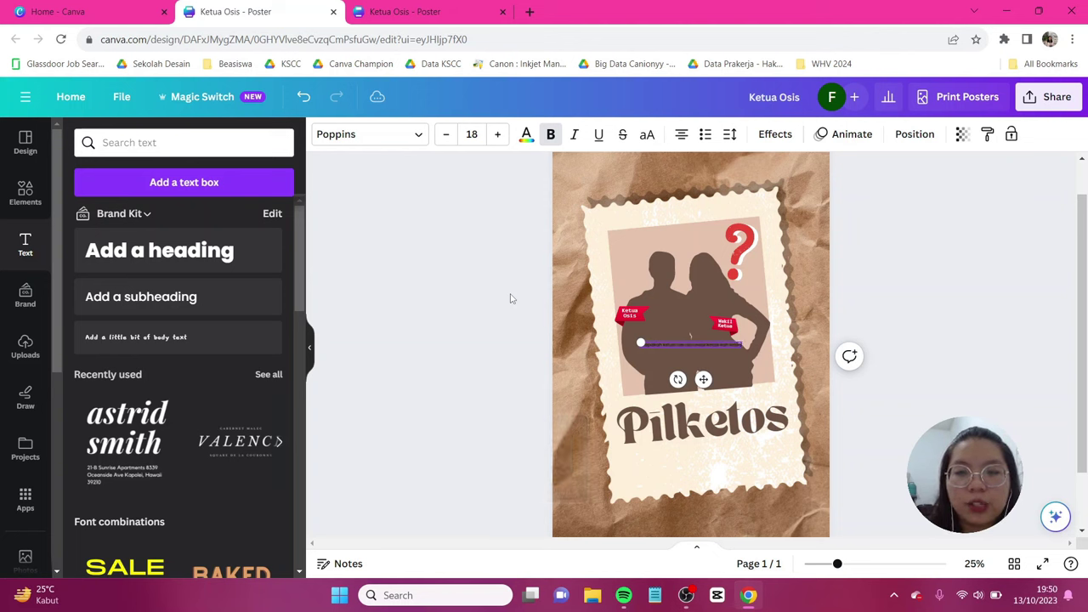
Step: Set the subheading to Anonymous Pro at size 21 and color it brown, #6D5445
key("ctrl+a")
left_click(396, 136)
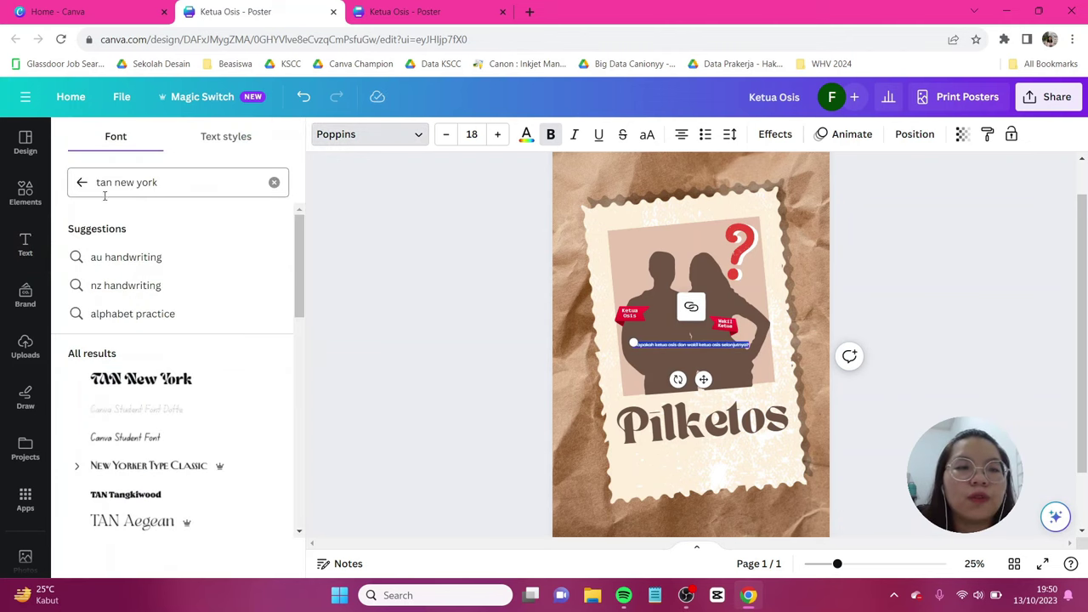
left_click(82, 183)
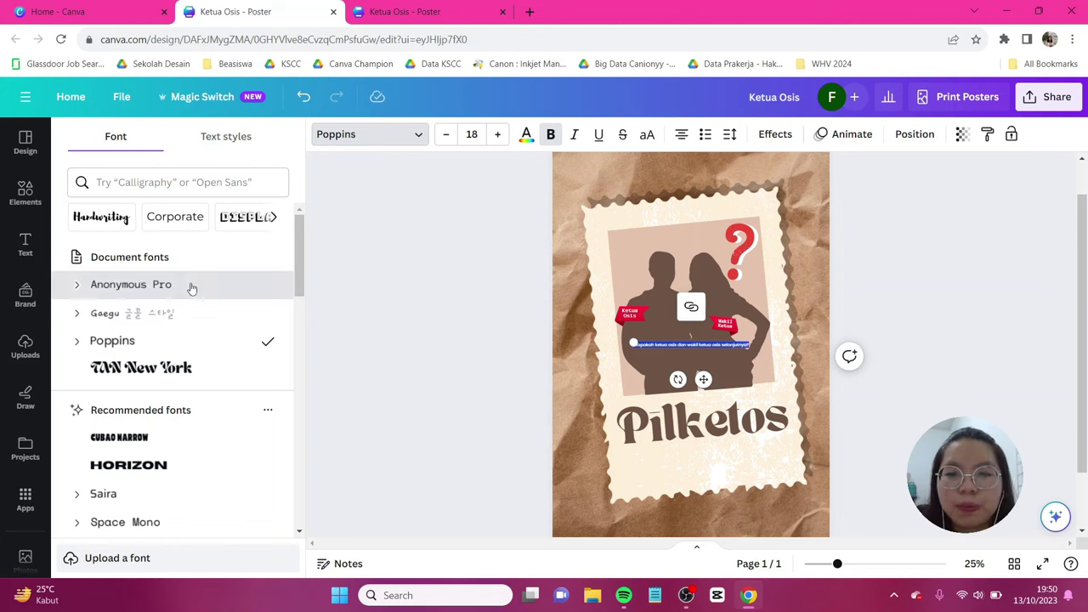
left_click(190, 286)
left_click(498, 135)
left_click(498, 134)
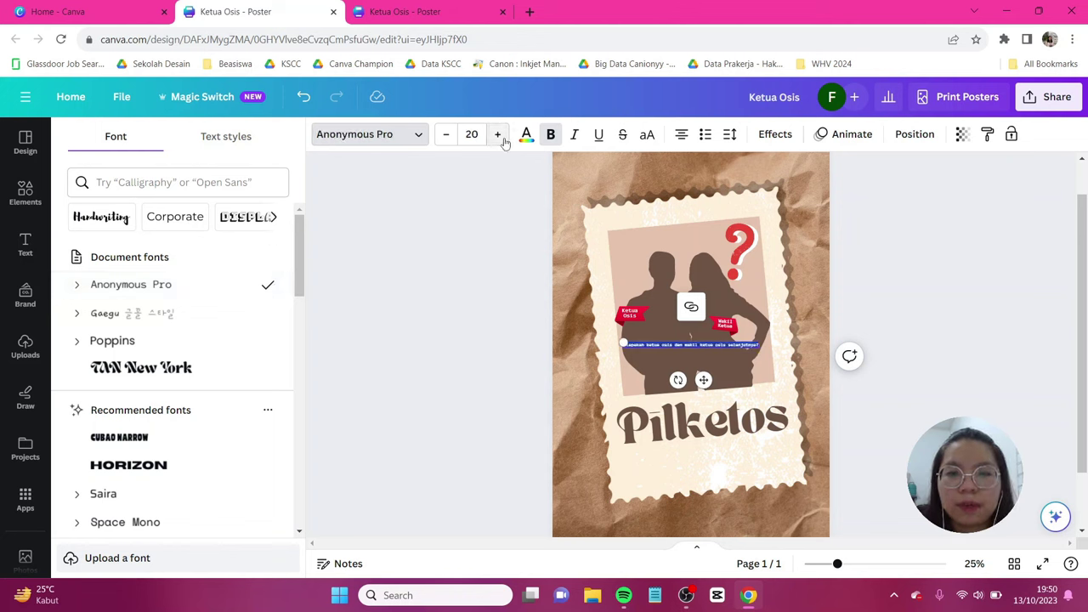
left_click(498, 134)
left_click(526, 135)
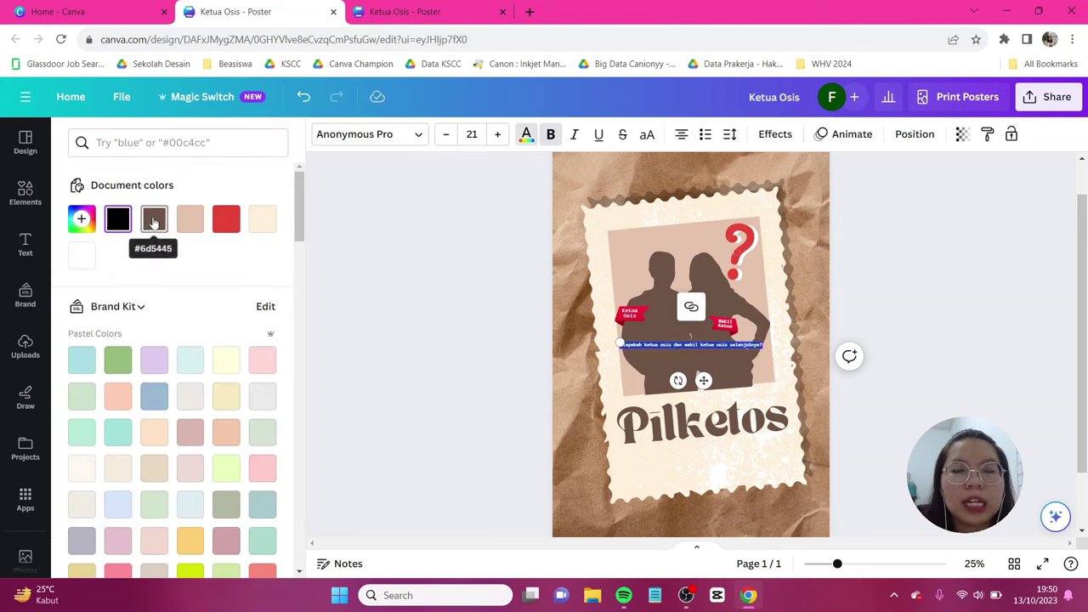
left_click(154, 221)
Step: Place the subheading under "Pilketos", enlarge it to about size 24.9, and tilt it to match the heading
left_click_drag(703, 381, 712, 487)
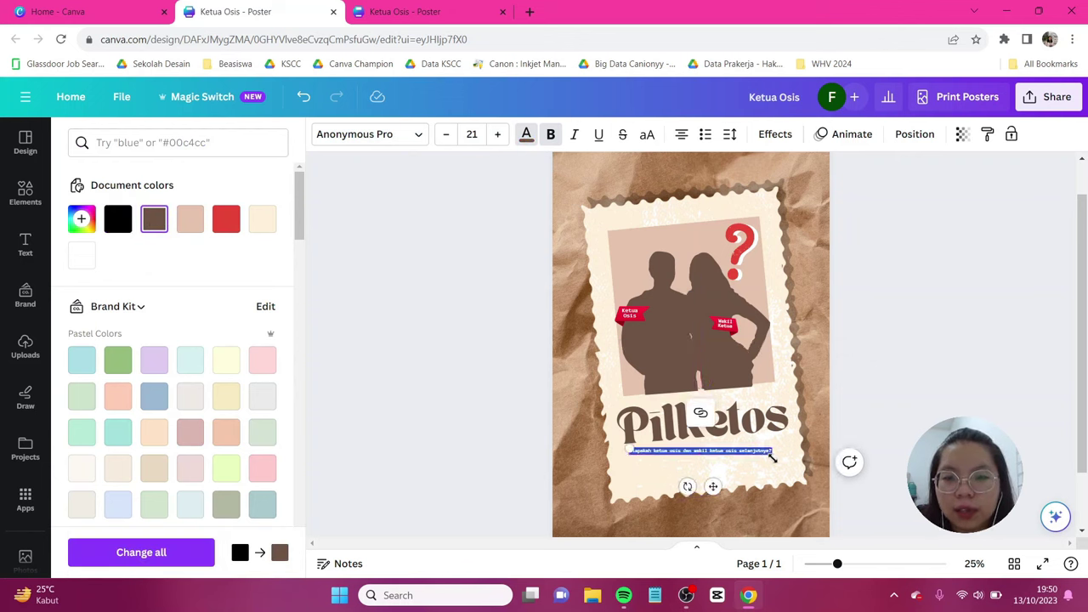
left_click_drag(771, 457, 799, 451)
left_click_drag(722, 485, 718, 484)
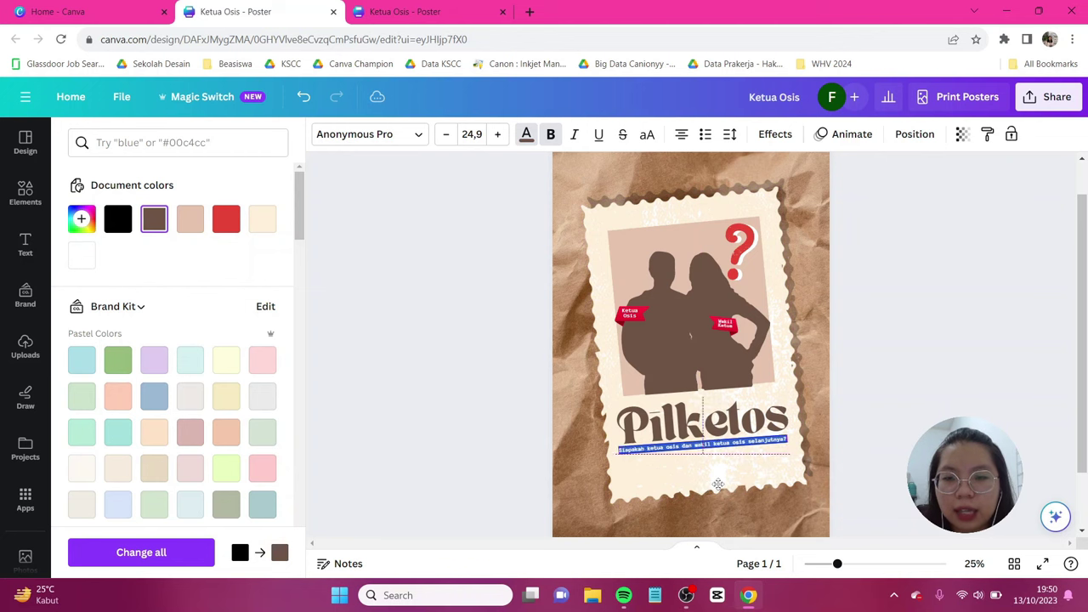
Step: Select the "Pilketos" heading together with the subheading and move both slightly lower on the stamp
left_click(727, 425, "shift")
left_click_drag(726, 425, 727, 433)
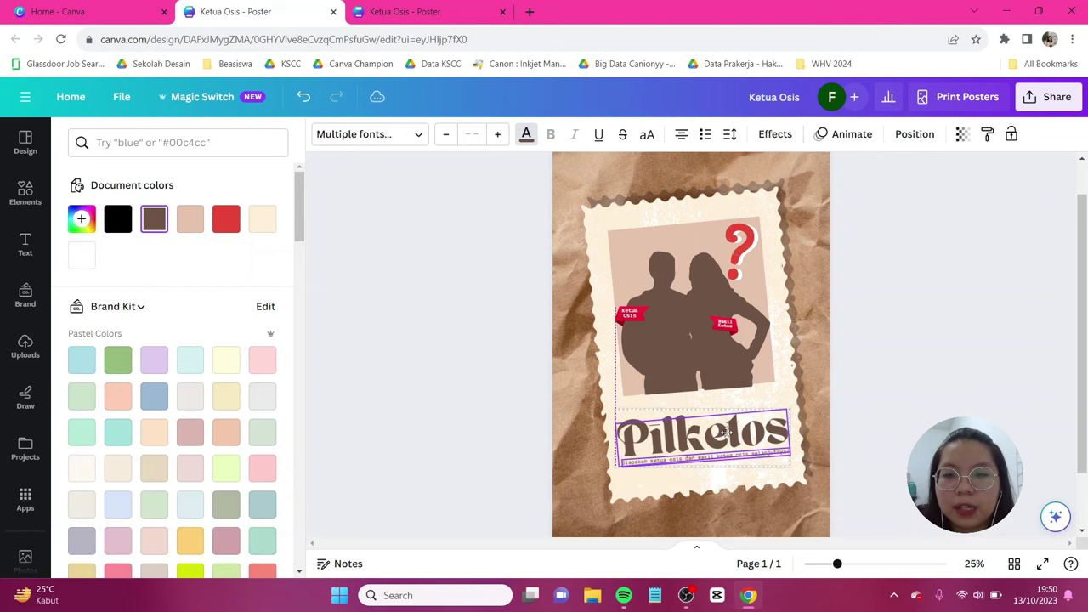
left_click(876, 366)
left_click(747, 489)
left_click(868, 384)
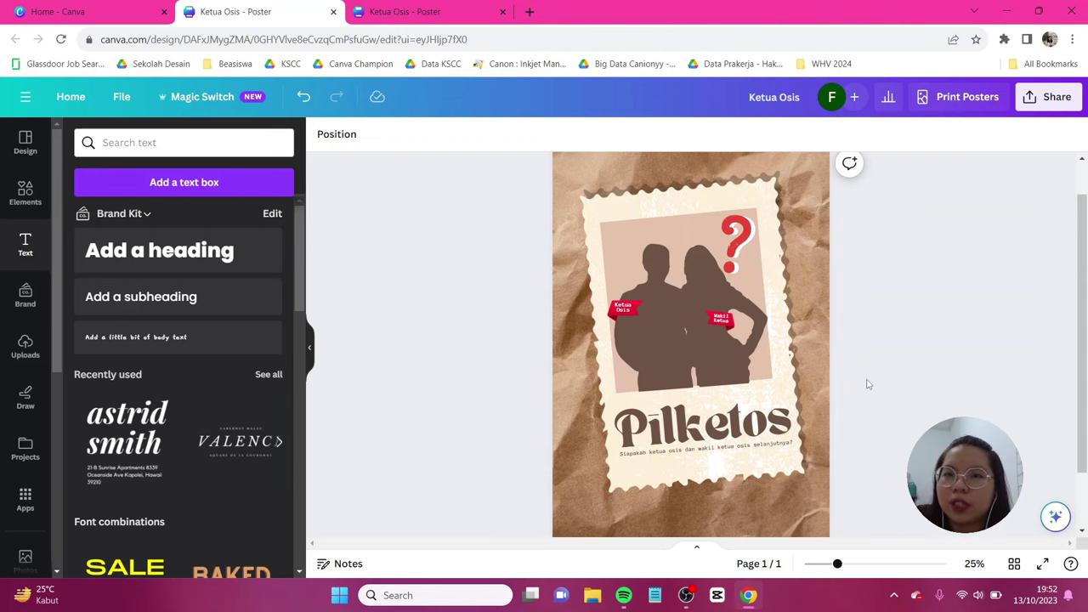
Step: Search the elements for "handdrawn organic generic planner" and add the mint note paper with two clips to the poster
left_click(22, 203)
left_click(183, 136)
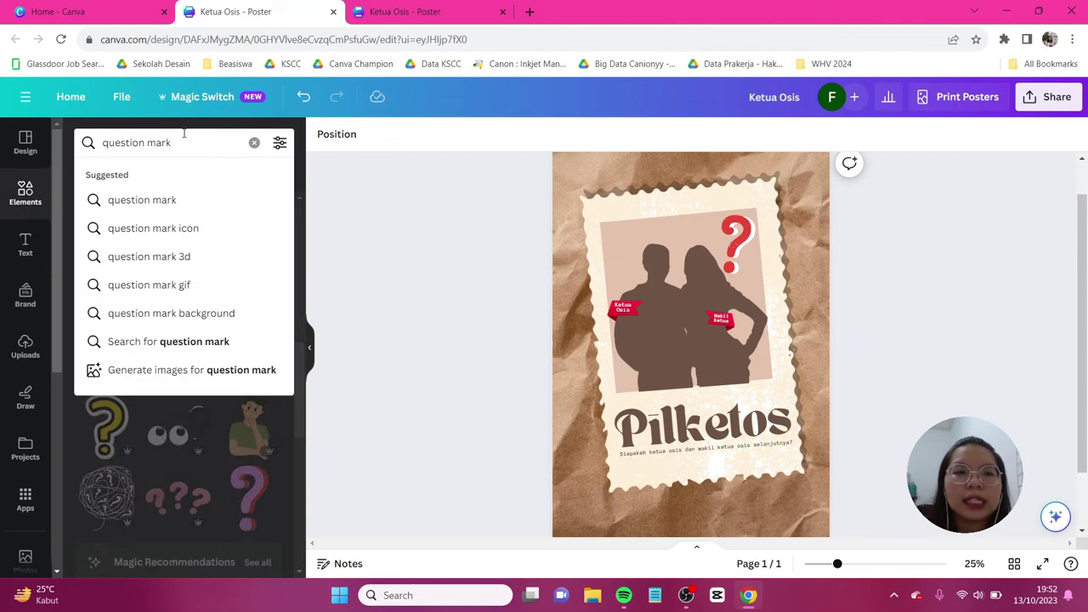
triple_click(183, 133)
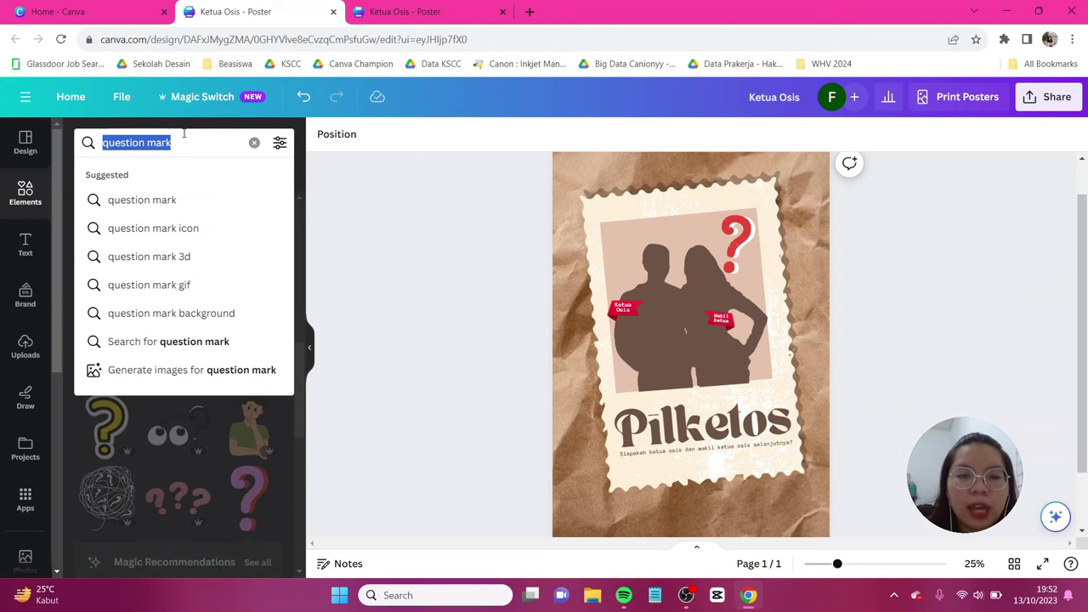
type("handdrawn org")
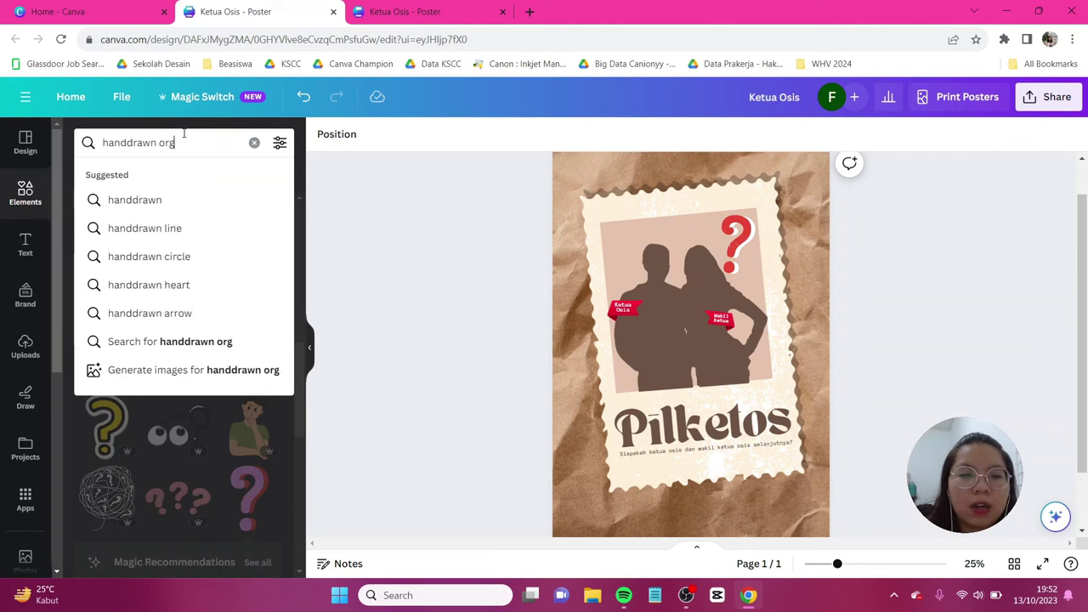
type("anic generic planner")
key("Return")
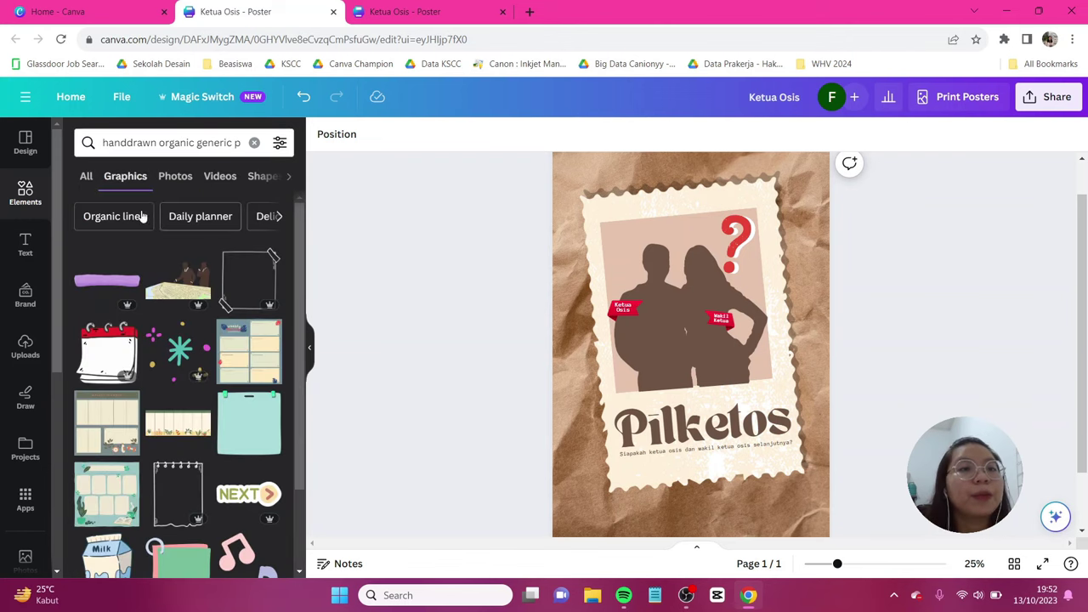
scroll(246, 306, "down", 1)
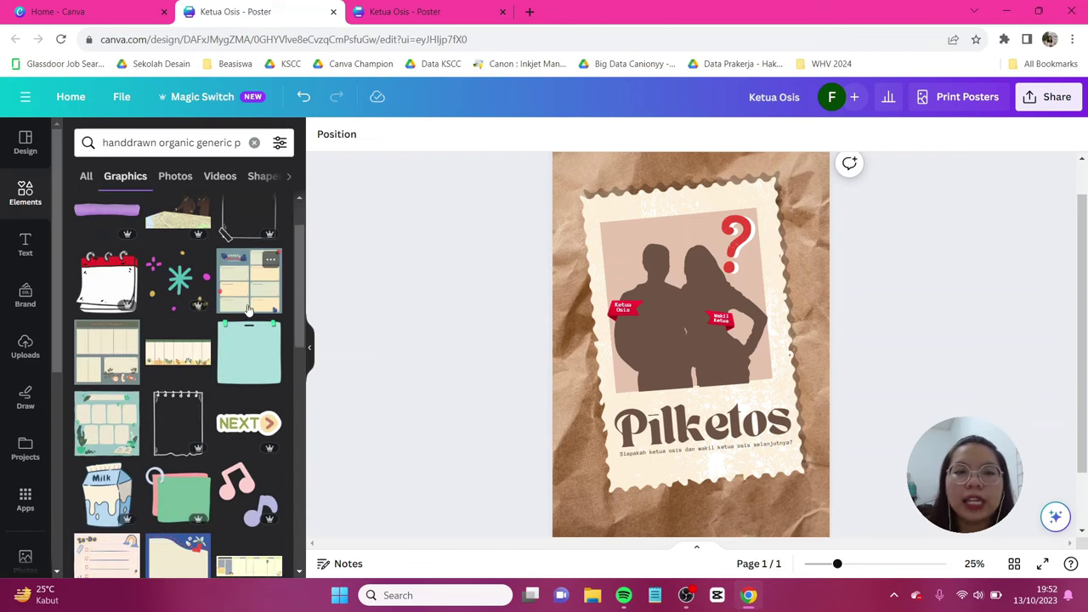
left_click(264, 360)
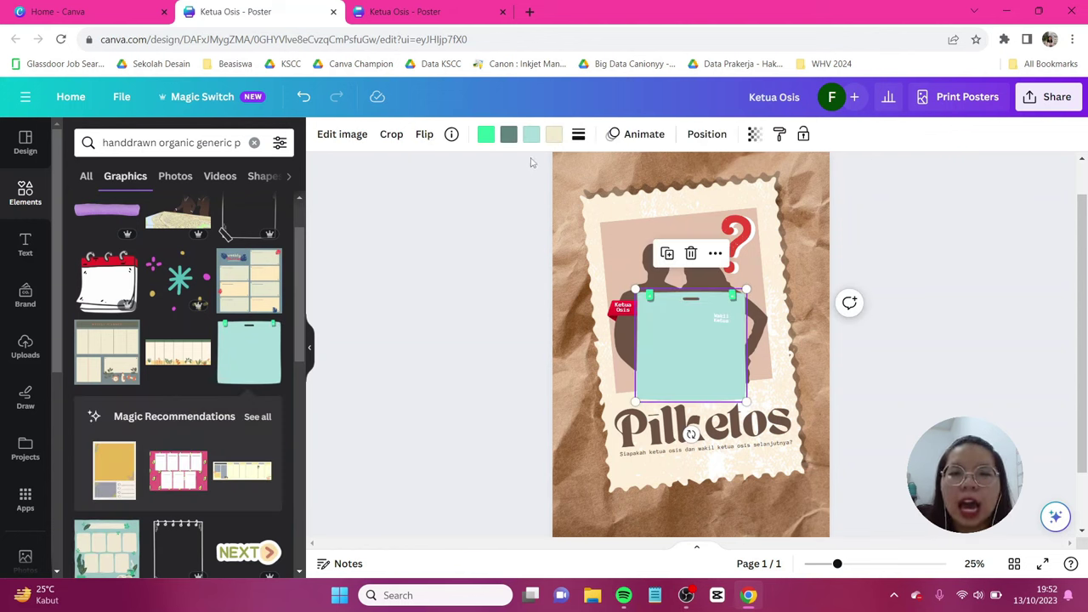
Step: Recolor the note paper white, #ffffff, and its green clips brown, #6d5445
left_click(531, 138)
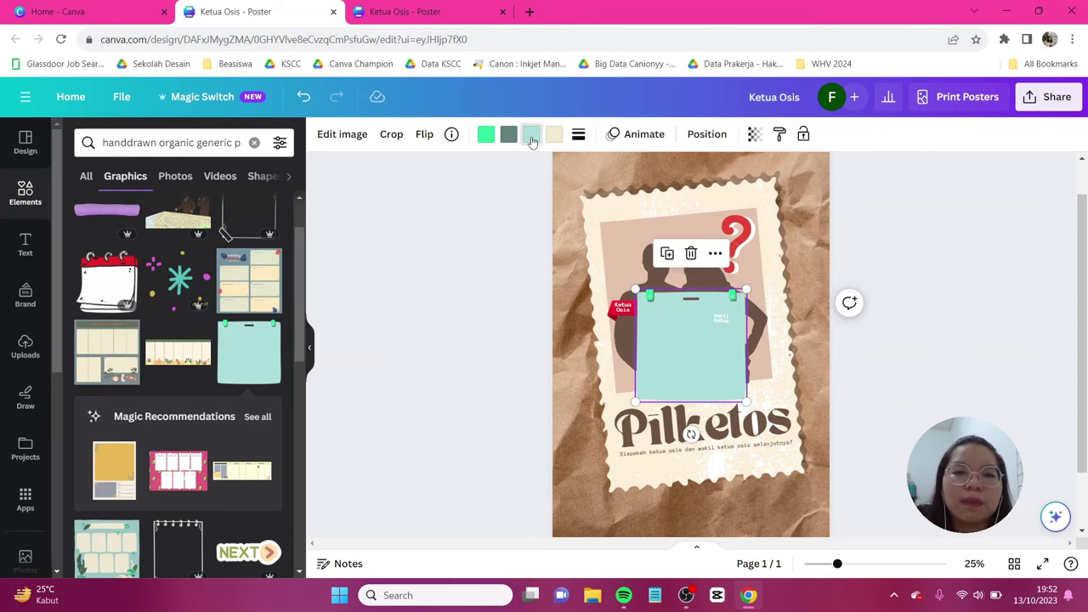
left_click(235, 263)
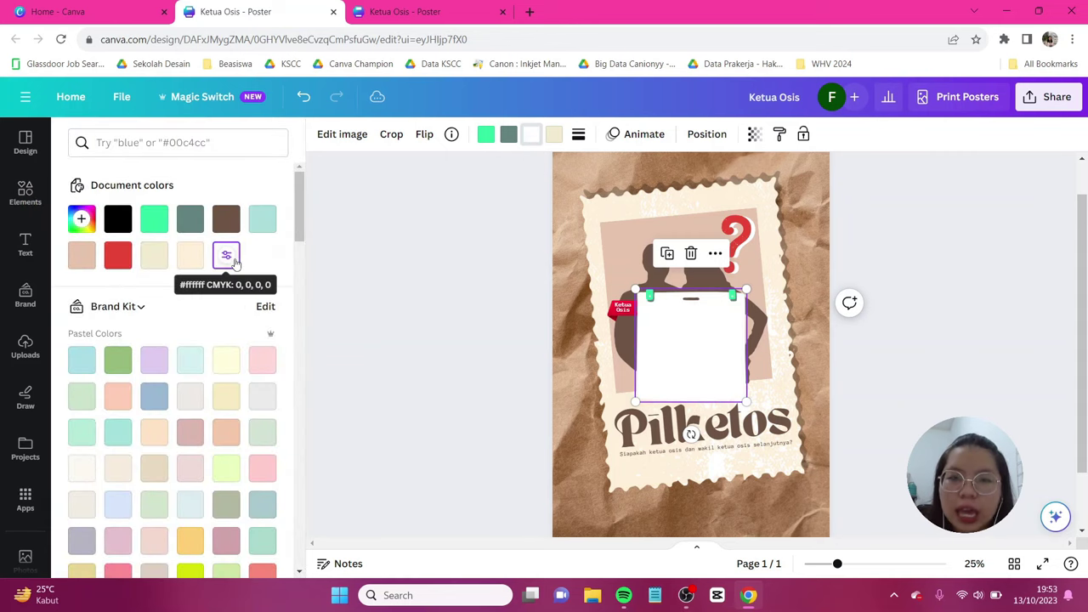
left_click(484, 138)
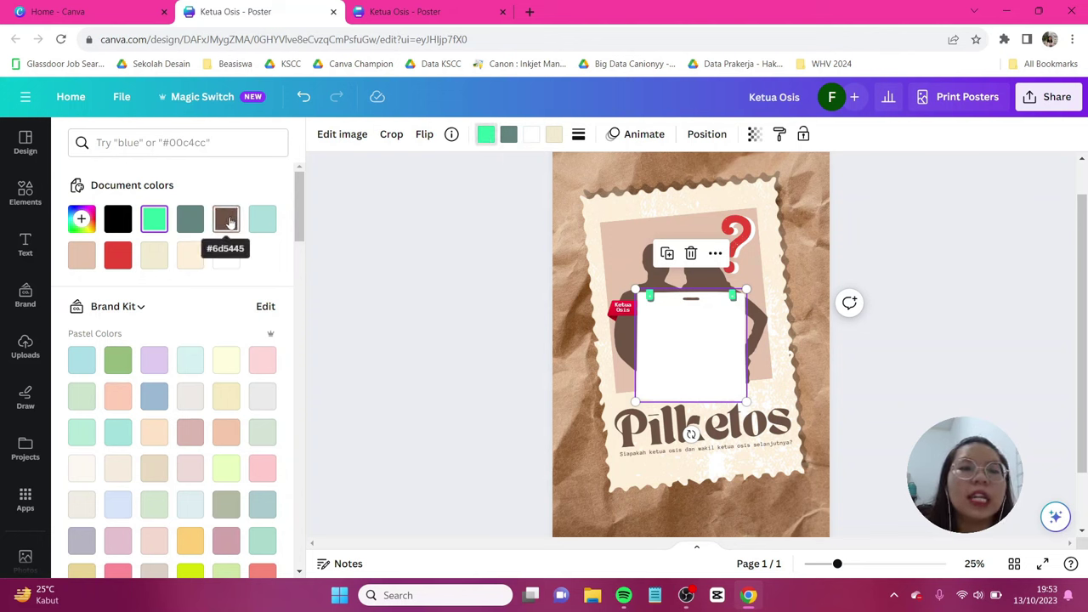
left_click(228, 222)
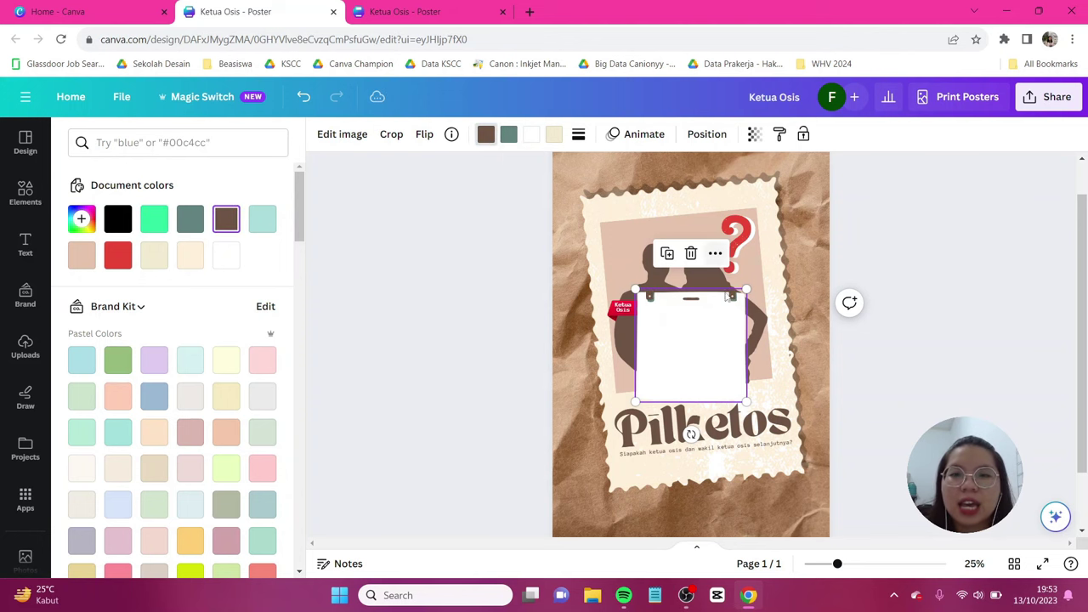
Step: Crop off the lower part of the note paper to make it a wide, short card
left_click(396, 140)
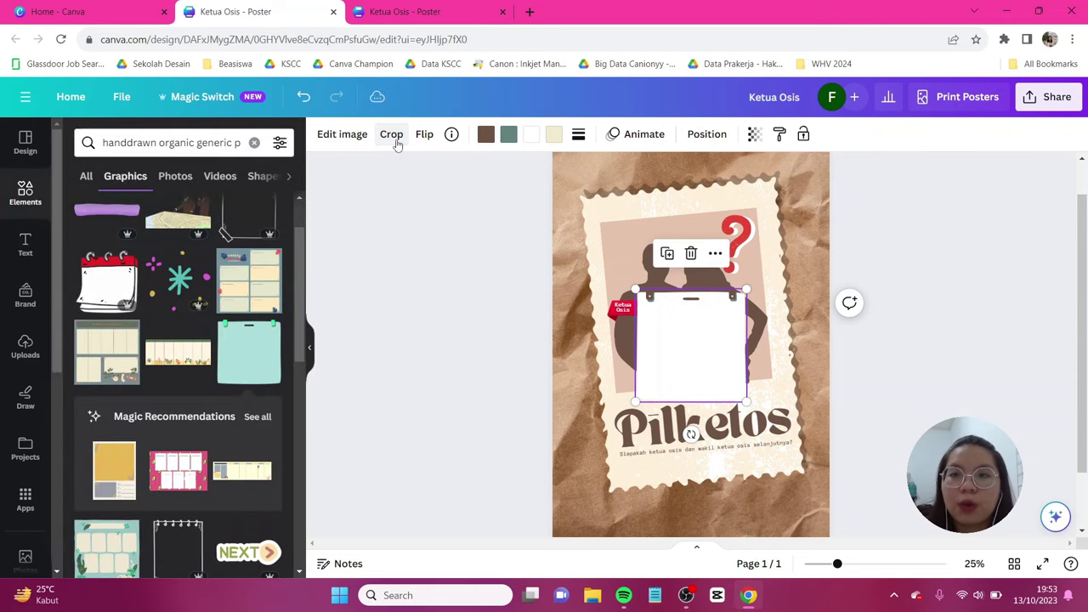
double_click(711, 379)
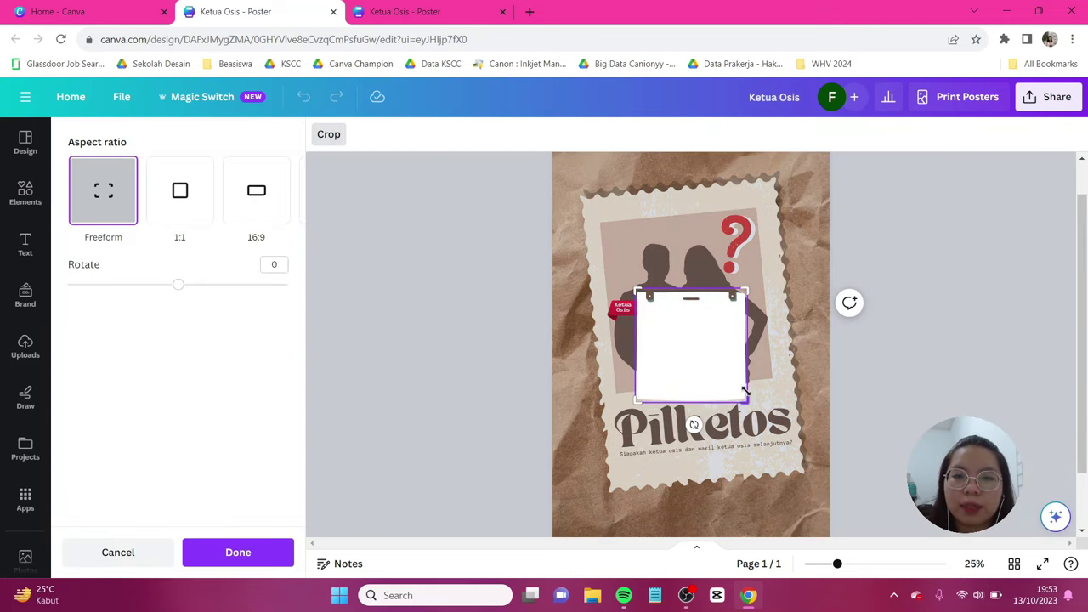
left_click_drag(745, 391, 750, 360)
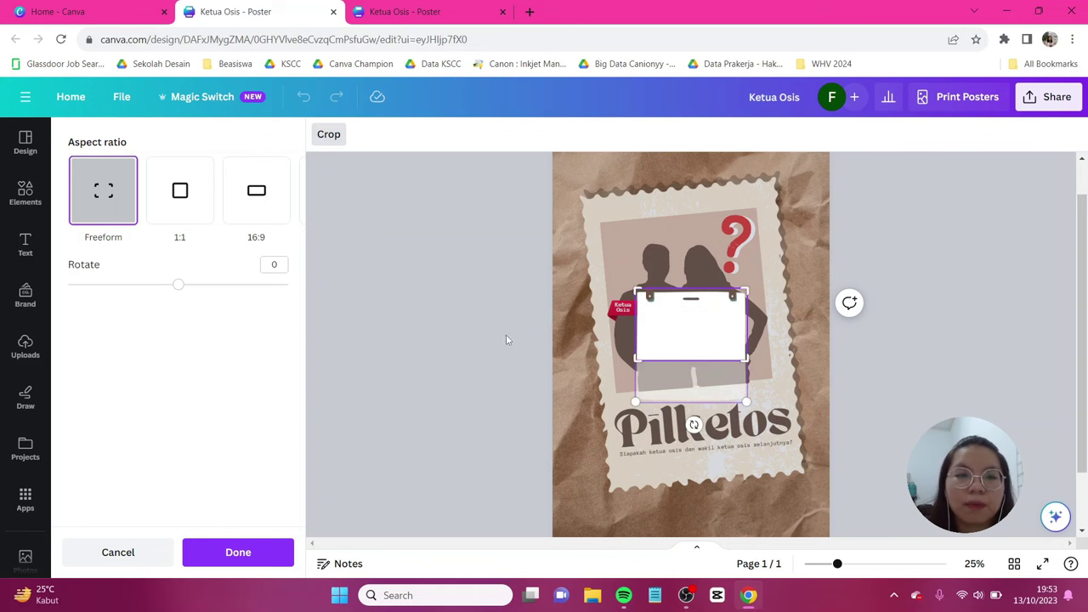
left_click(234, 556)
Step: Place one tilted copy of the note card below the "Ketua Osis" ribbon and another below the "Wakil Ketua" ribbon
left_click_drag(707, 313, 765, 349)
left_click(817, 359)
scroll(888, 311, "up", 3)
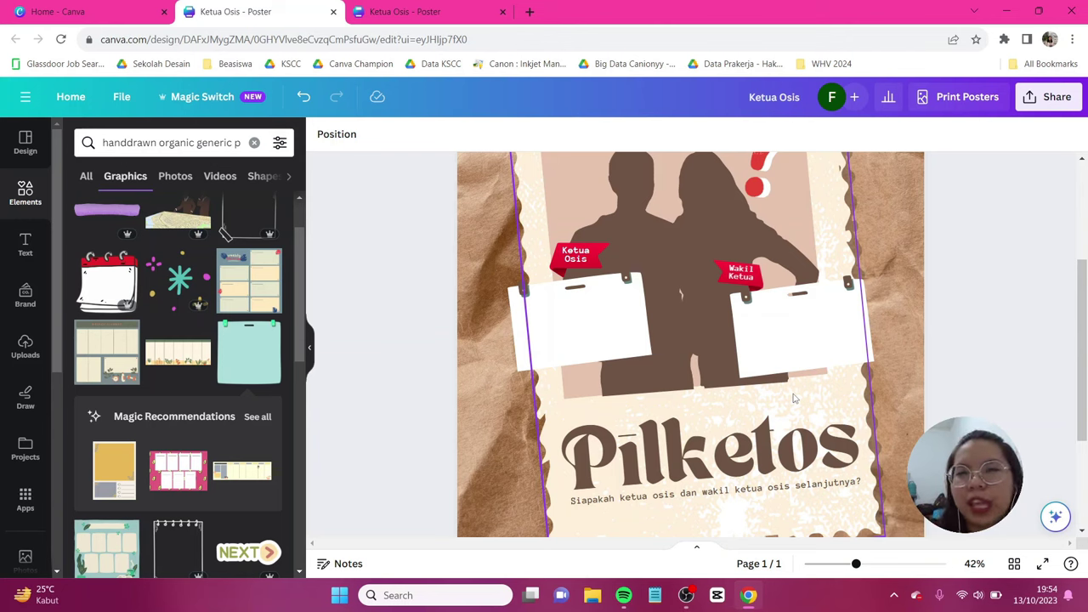
Step: Add a subheading and replace its text with "Periode Pendaftaran:"
left_click(24, 245)
left_click(196, 299)
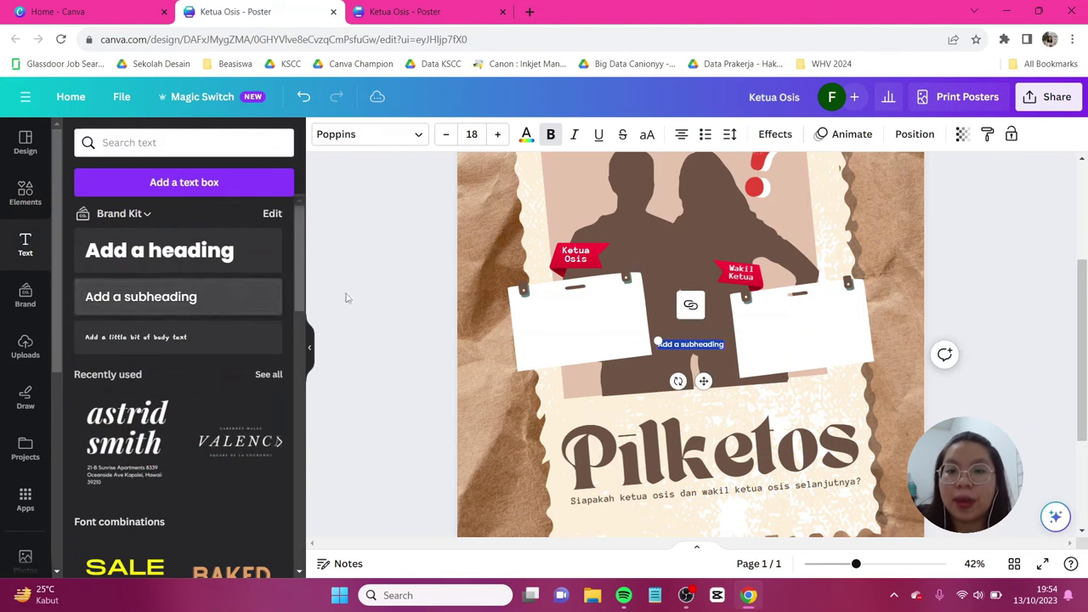
key("Caps_Lock")
type("Periode")
key("Caps_Lock")
type("Pendaftaran")
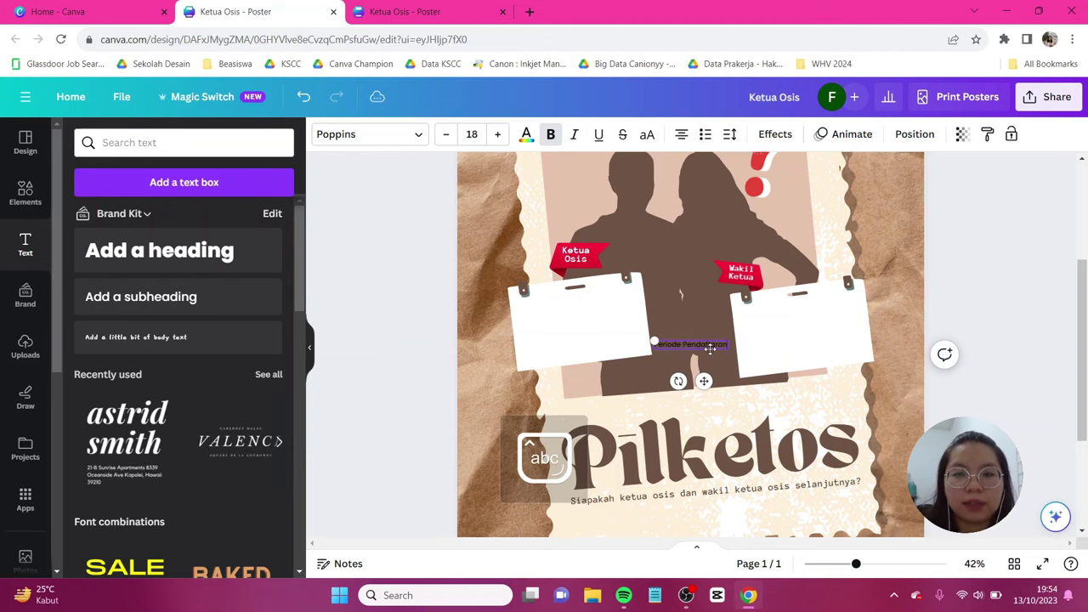
Step: Set "Periode Pendaftaran:" to Anonymous Pro in brown, #6d5445, and tilt it along the upper edge of the card below "Ketua Osis"
key("ctrl+a")
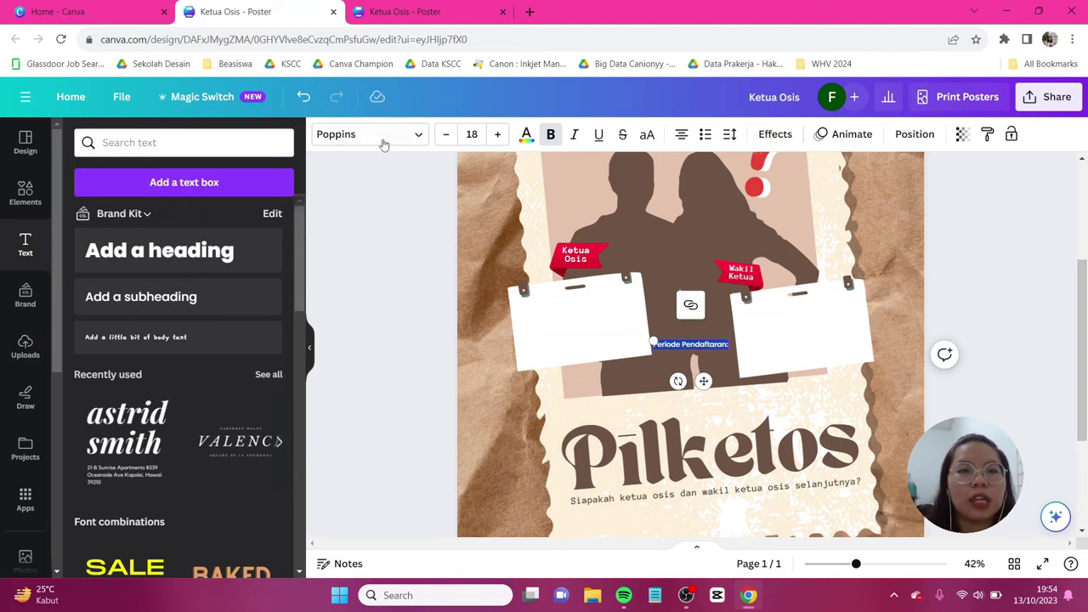
left_click(384, 141)
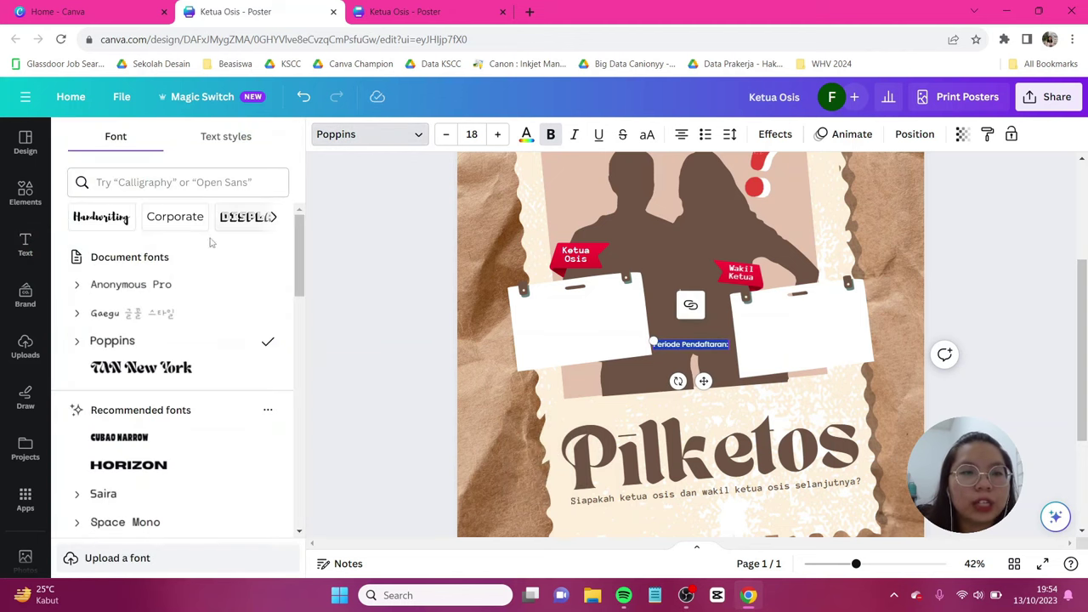
left_click(170, 284)
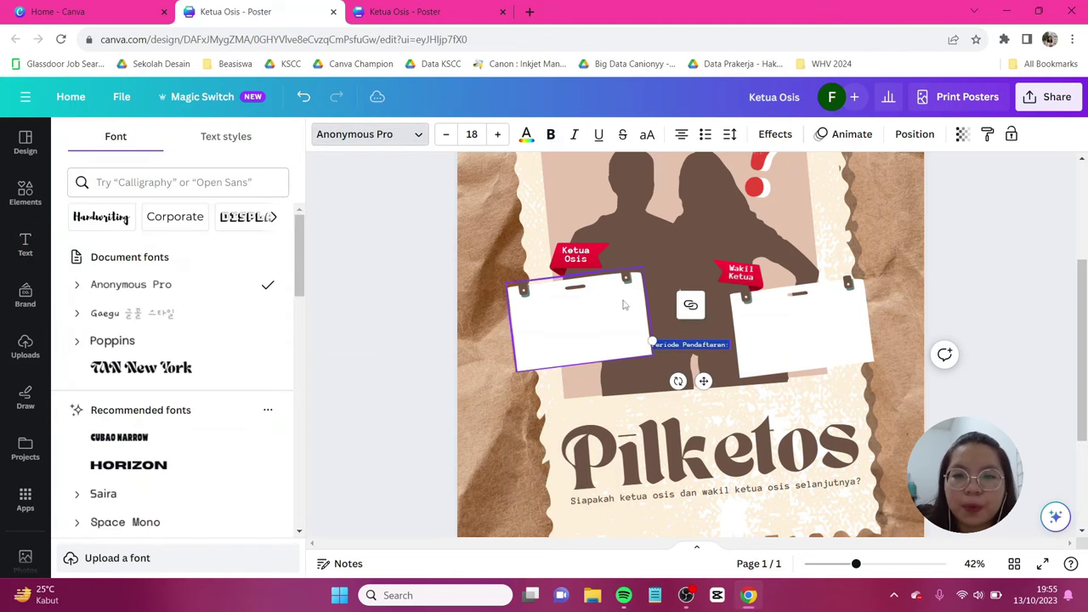
left_click(527, 136)
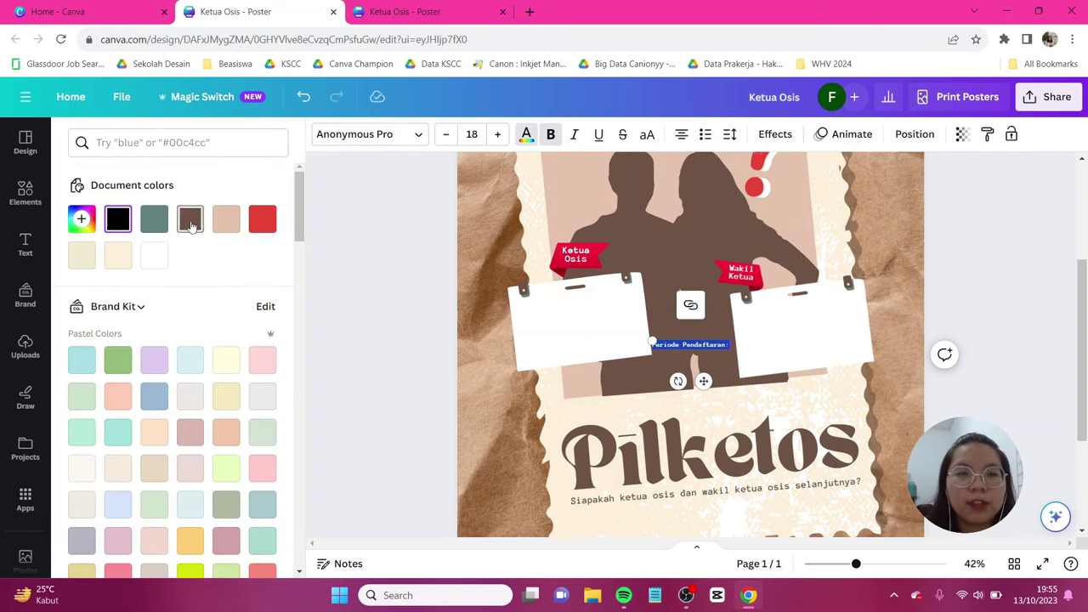
left_click(189, 222)
left_click_drag(614, 346, 494, 306)
left_click_drag(613, 313, 631, 319)
Step: Duplicate the "Pilketos" heading over the note cards and replace the copy's text with "10-20 Oktober"
left_click(657, 443)
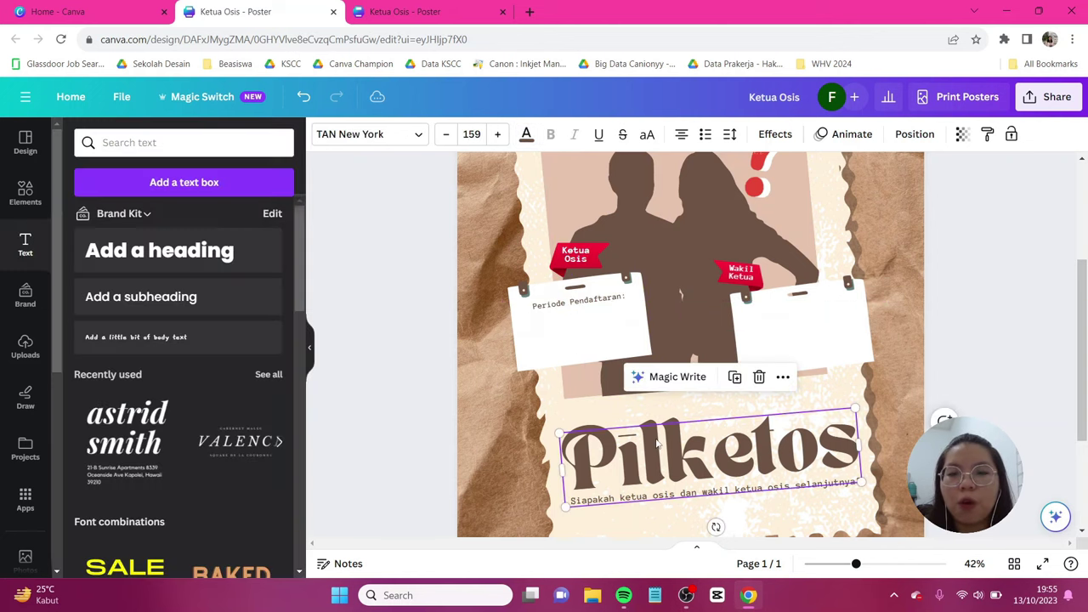
left_click_drag(657, 444, 605, 287)
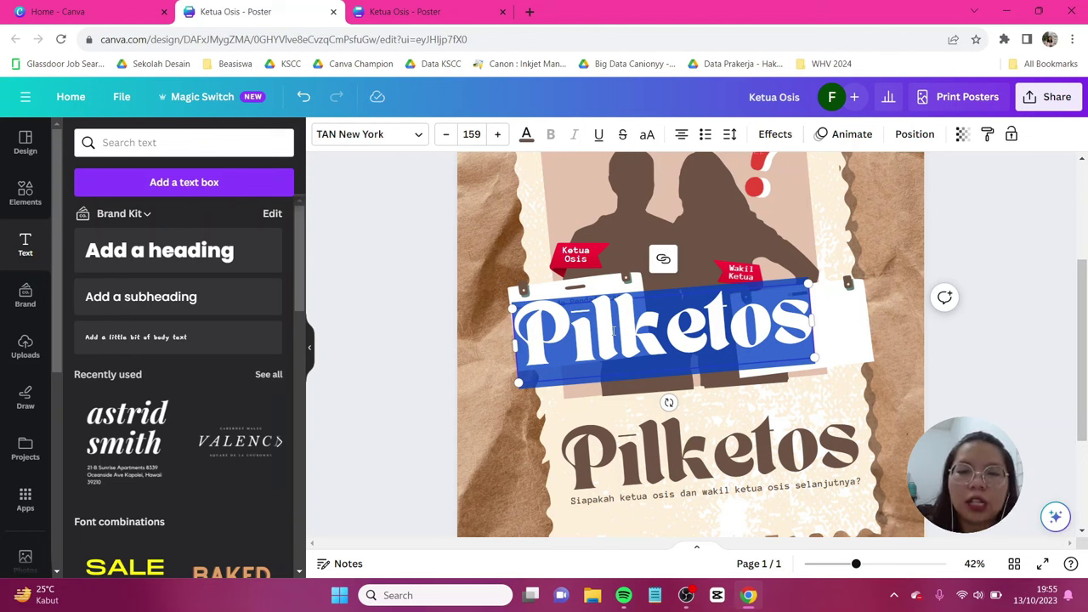
type("10-20")
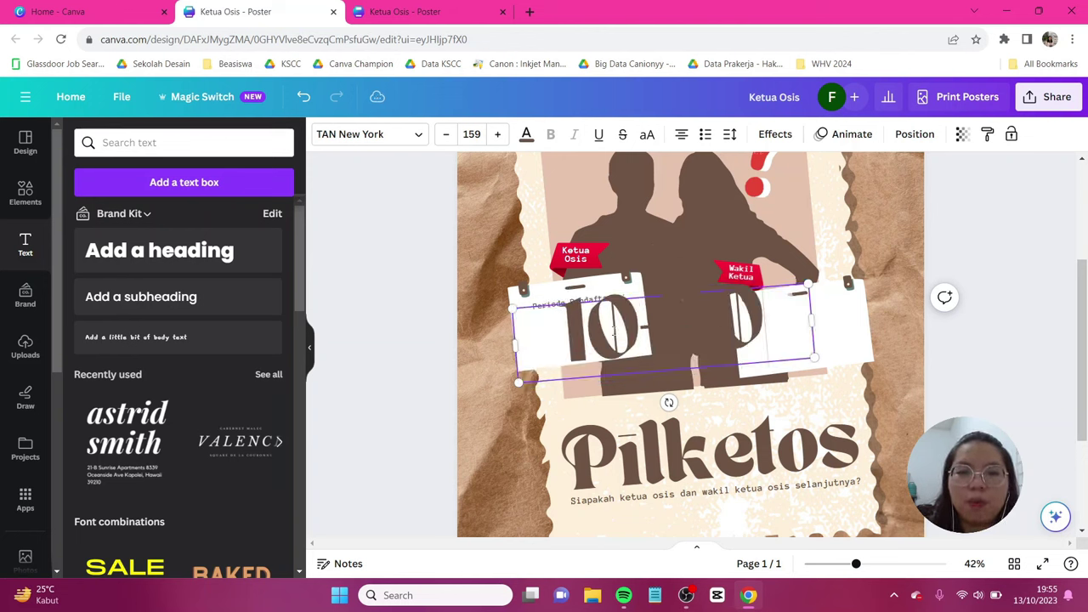
key("ctrl+a")
type("10-Oktober")
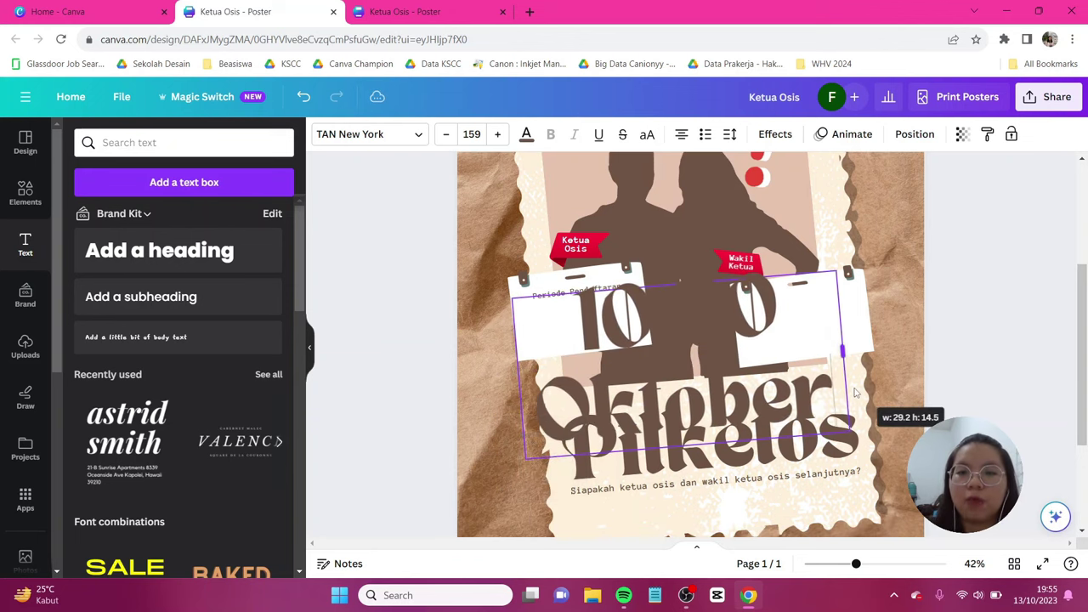
Step: Tighten the line spacing of "10-20 Oktober", shrink it to size 57, and fit it on the card under "Periode Pendaftaran:"
key("ctrl+a")
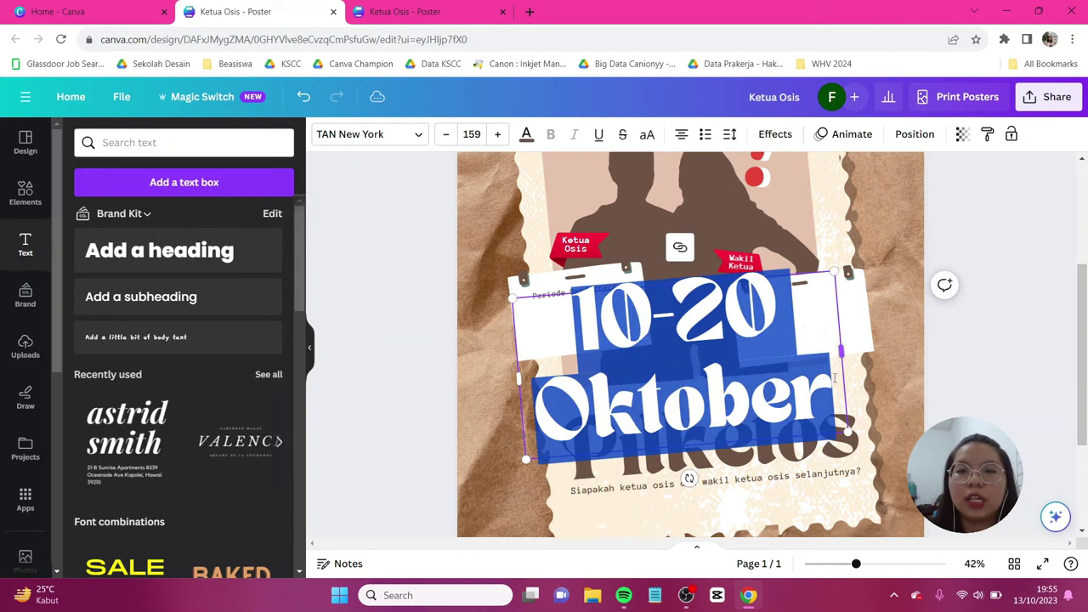
left_click(731, 135)
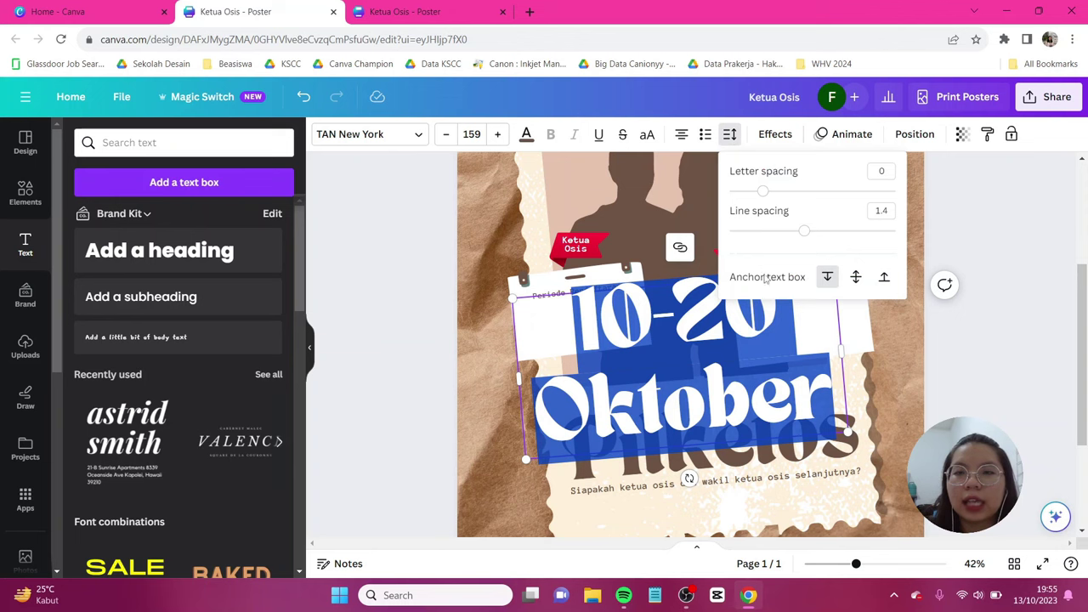
mouse_move(780, 236)
left_mouse_down()
mouse_move(768, 233)
mouse_move(779, 231)
left_mouse_up()
left_click_drag(844, 418, 581, 312)
left_click(449, 304)
left_click(391, 336)
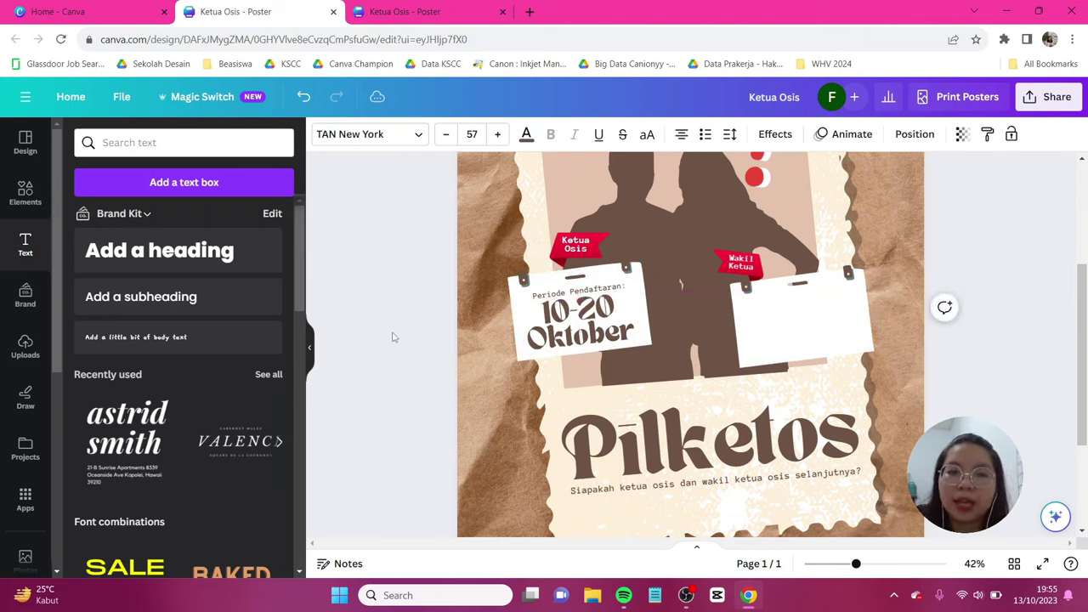
left_click(605, 312)
left_click_drag(605, 311, 629, 339)
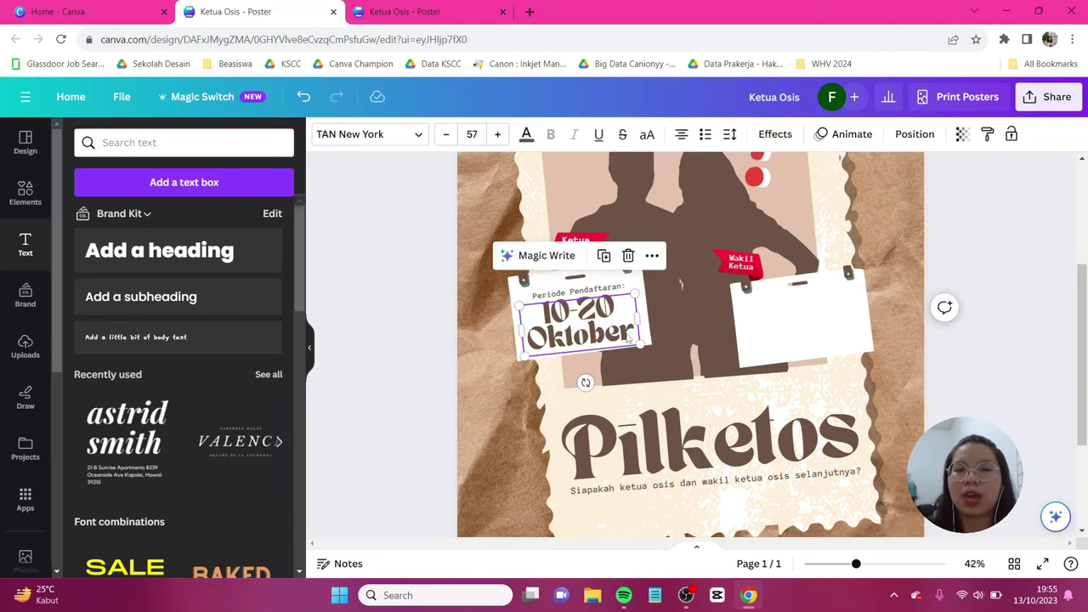
left_click(417, 322)
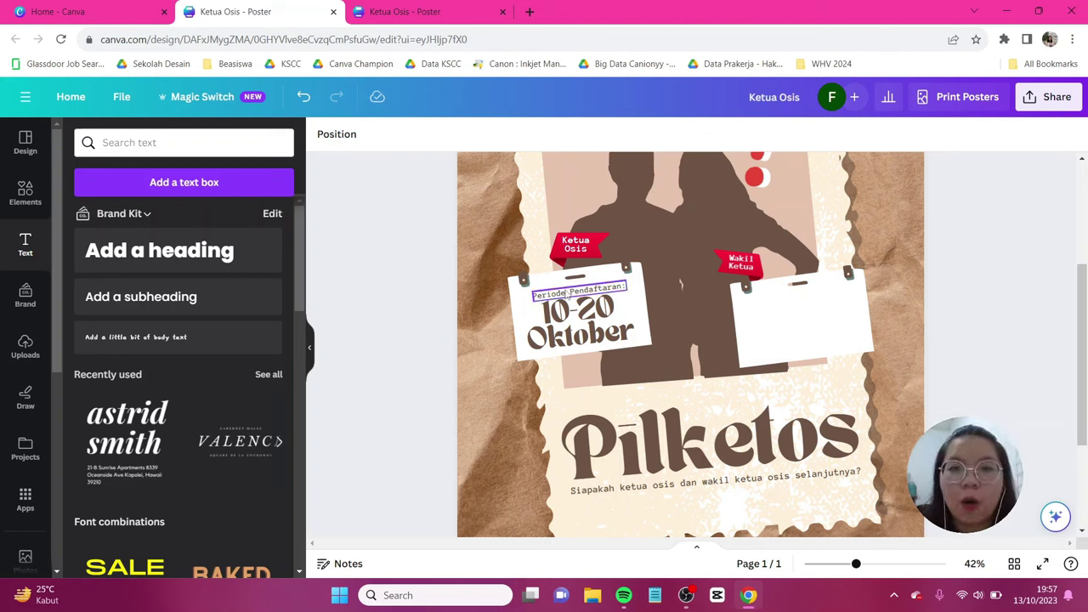
Step: Duplicate the "Periode Pendaftaran:" text and move the copy to the upper part of the card below "Wakil Ketua"
left_click(601, 330)
left_click(595, 297)
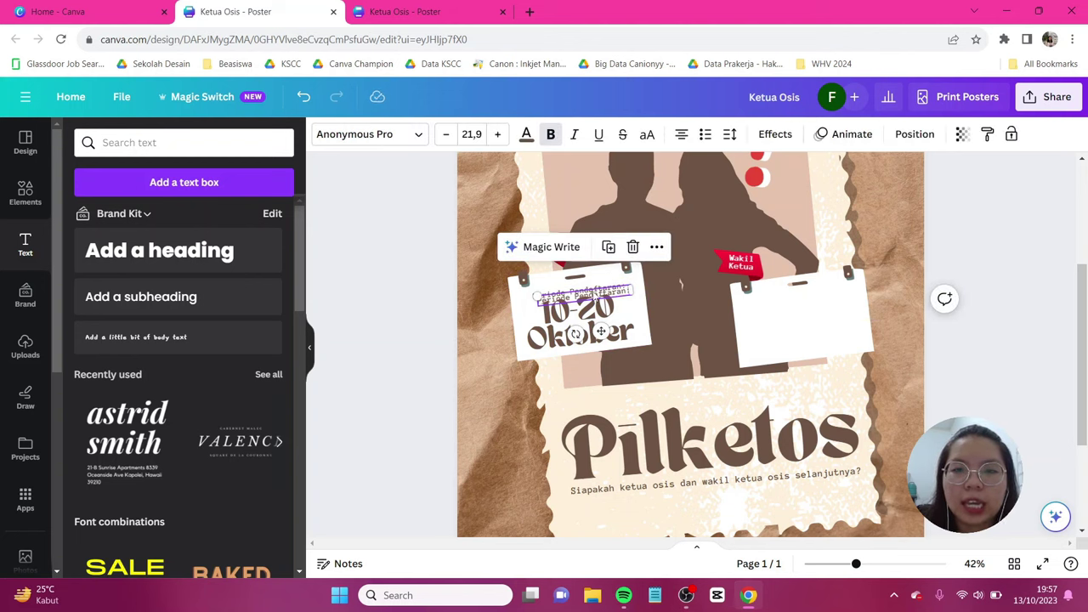
left_click_drag(595, 293, 811, 294)
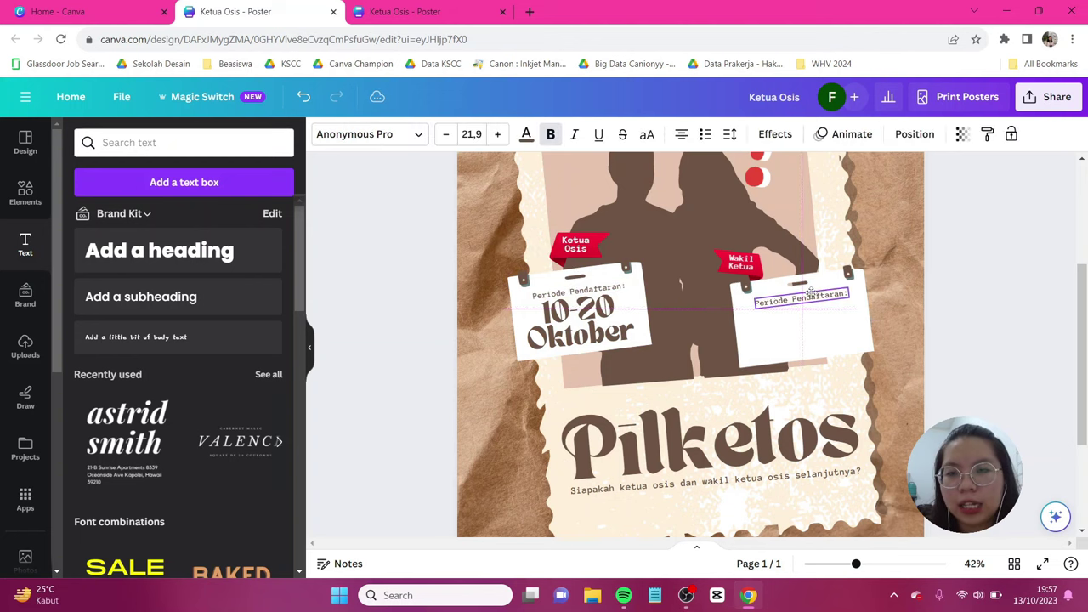
Step: Change the copied text to "Kriteria Pendaftaran:" and widen its box to about 9.6 so it fits on one line
double_click(812, 293)
type("Kr")
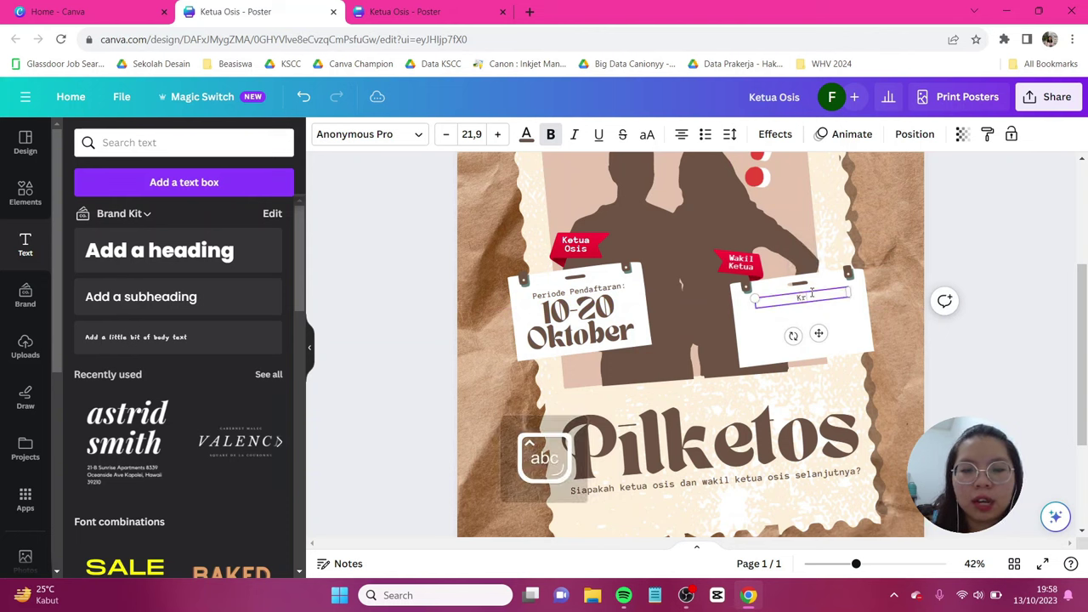
type("iteria P")
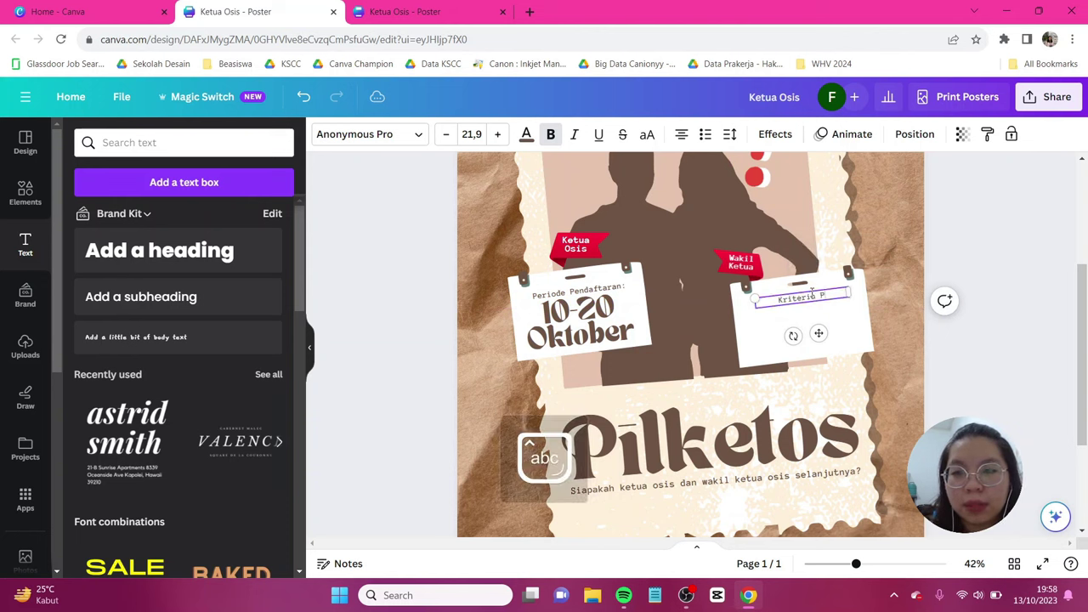
type("endaftaran:")
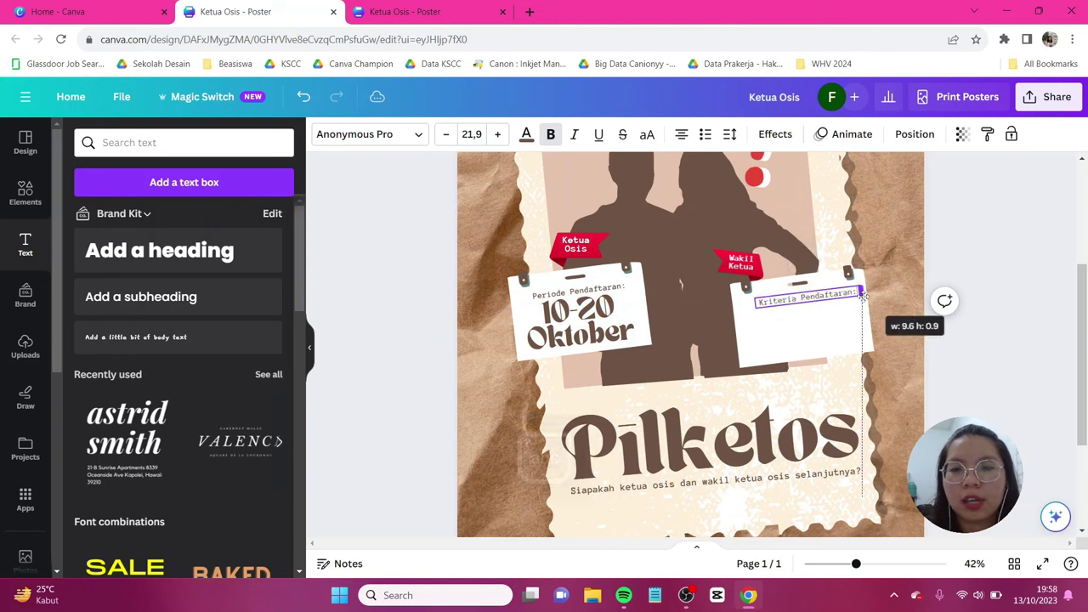
key("Escape")
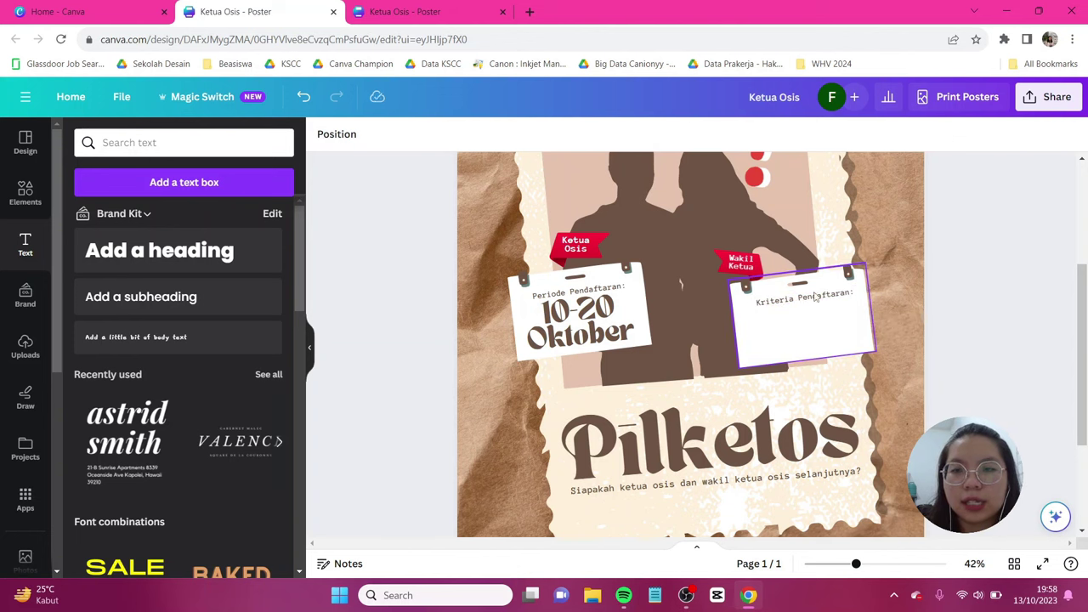
Step: Add a subheading with three lines: "Murid kelas XI", "Dapat mengatur waktu" and "Memiliki semangat dan tanggung jawab"
left_click(816, 340)
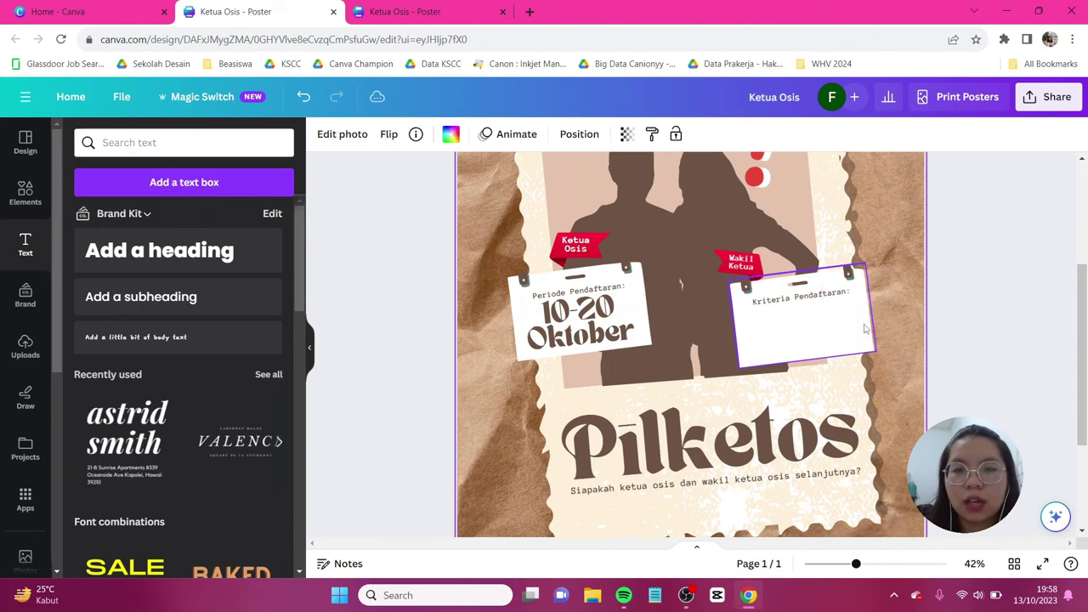
left_click(193, 299)
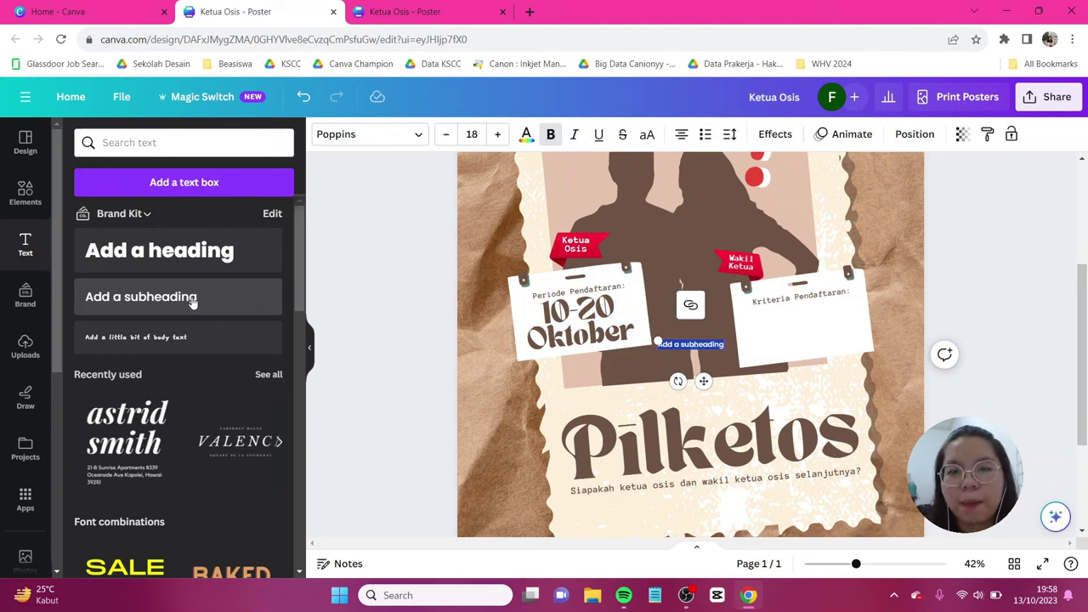
key("Caps_Lock")
type("und ketua x")
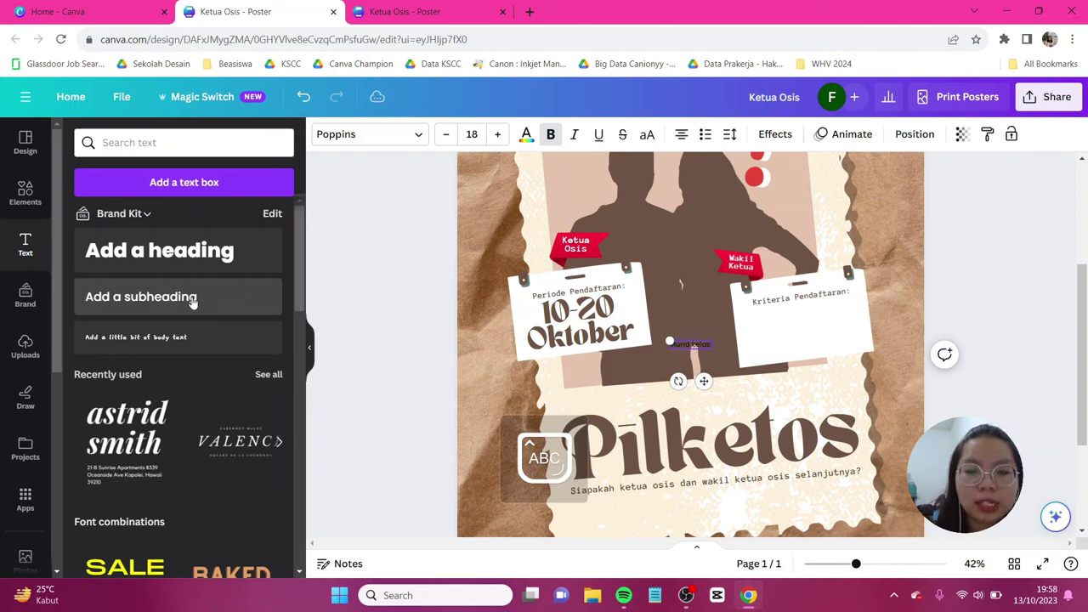
type(" Daspo")
key("Caps_Lock")
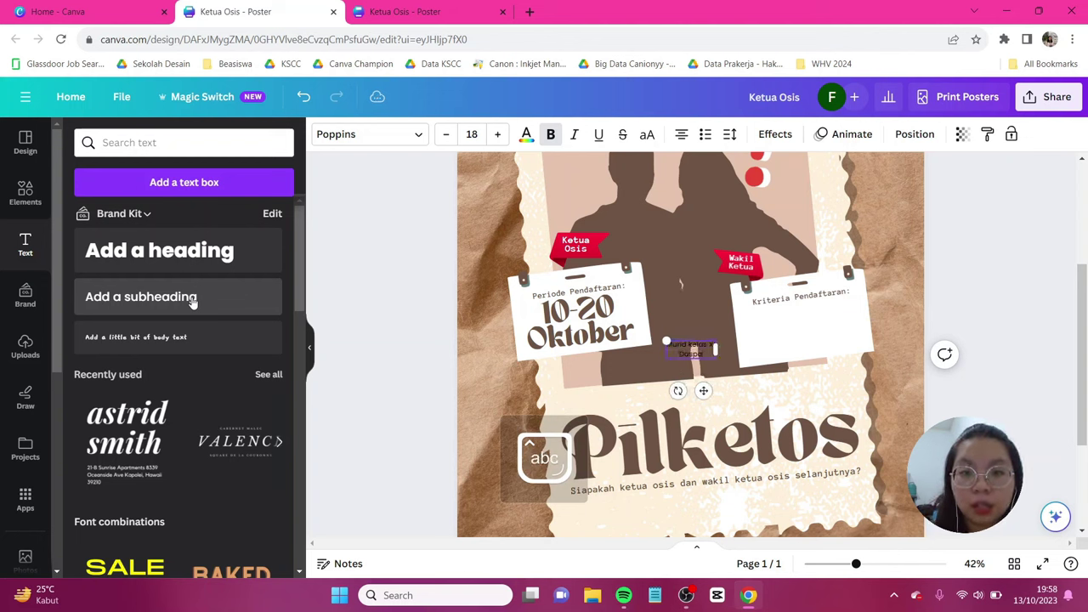
type("at mengatur waktu")
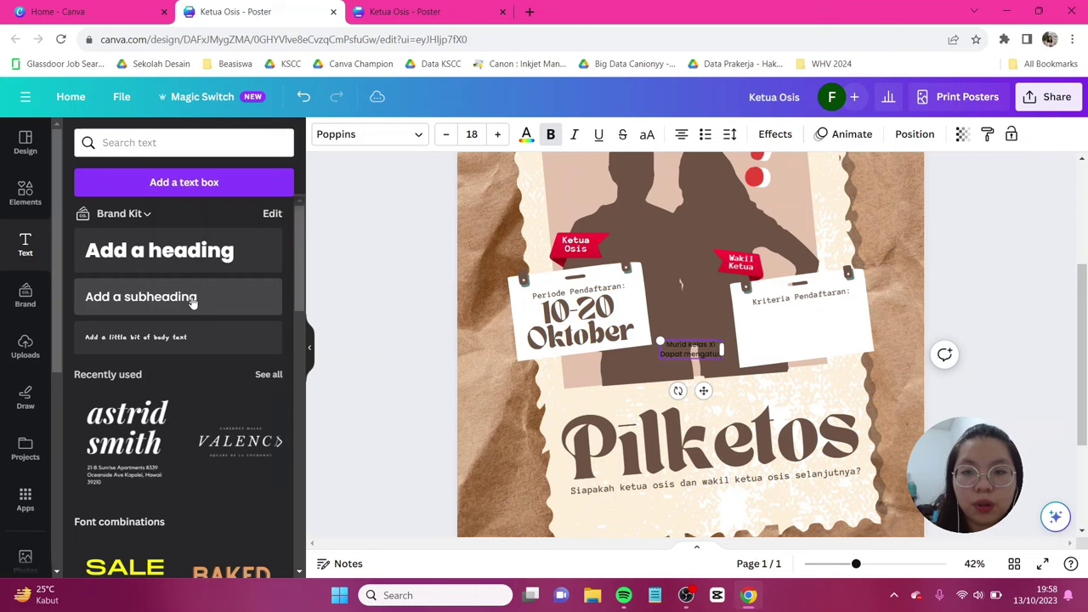
key("Return")
key("Caps_Lock")
type("M")
key("Caps_Lock")
type("emiliki semangat dan tanggung jawab")
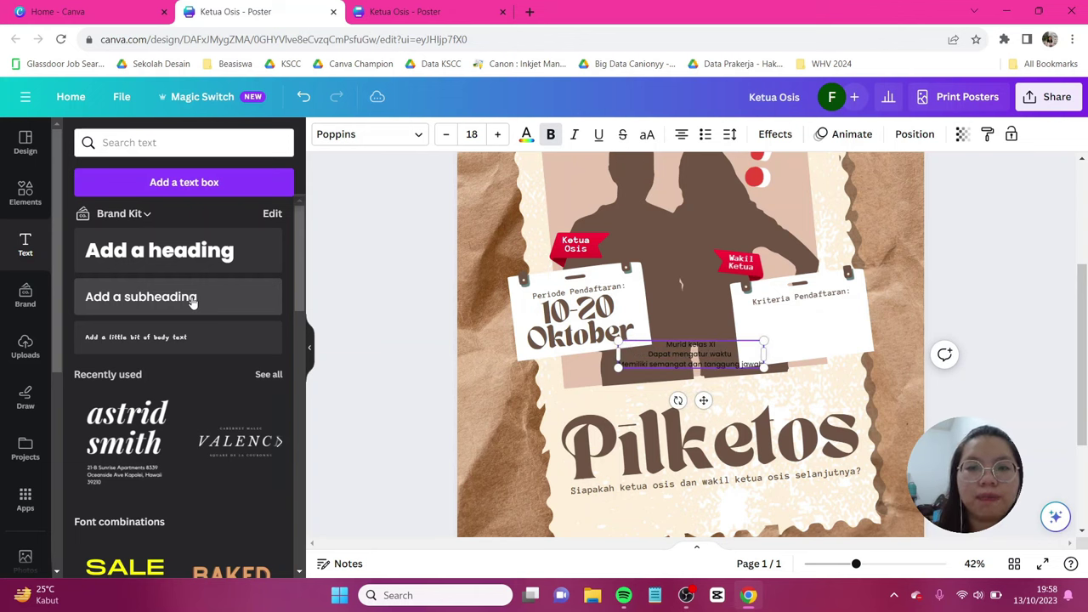
Step: Format the criteria text as a left-aligned bulleted list in Anonymous Pro size 21, with a narrower box and line spacing of 1.16
key("ctrl+a")
left_click(396, 136)
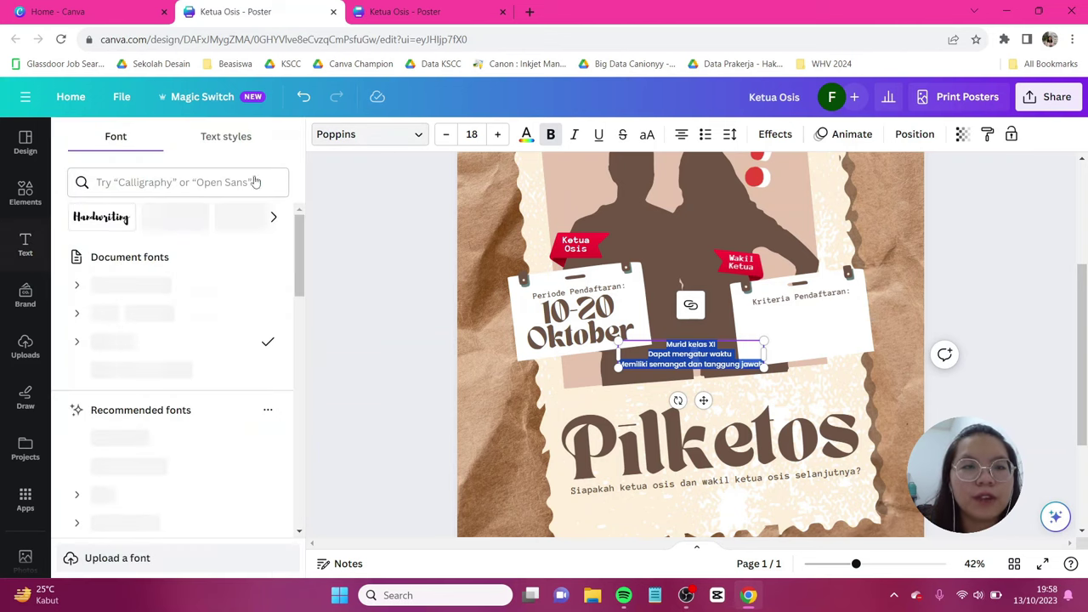
left_click(168, 285)
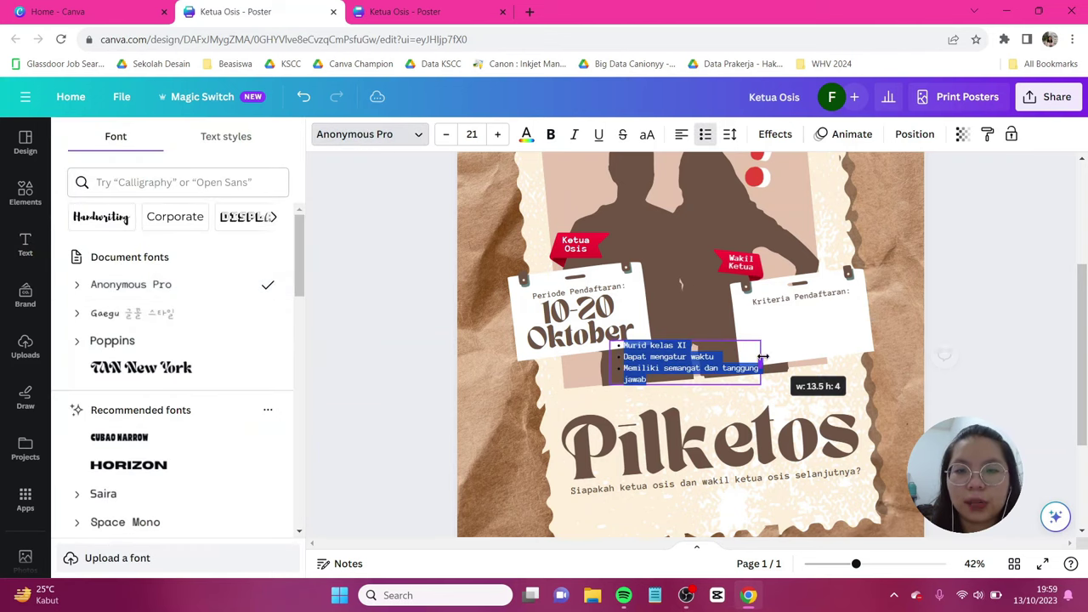
left_click_drag(760, 357, 720, 357)
left_click(730, 133)
left_click(785, 231)
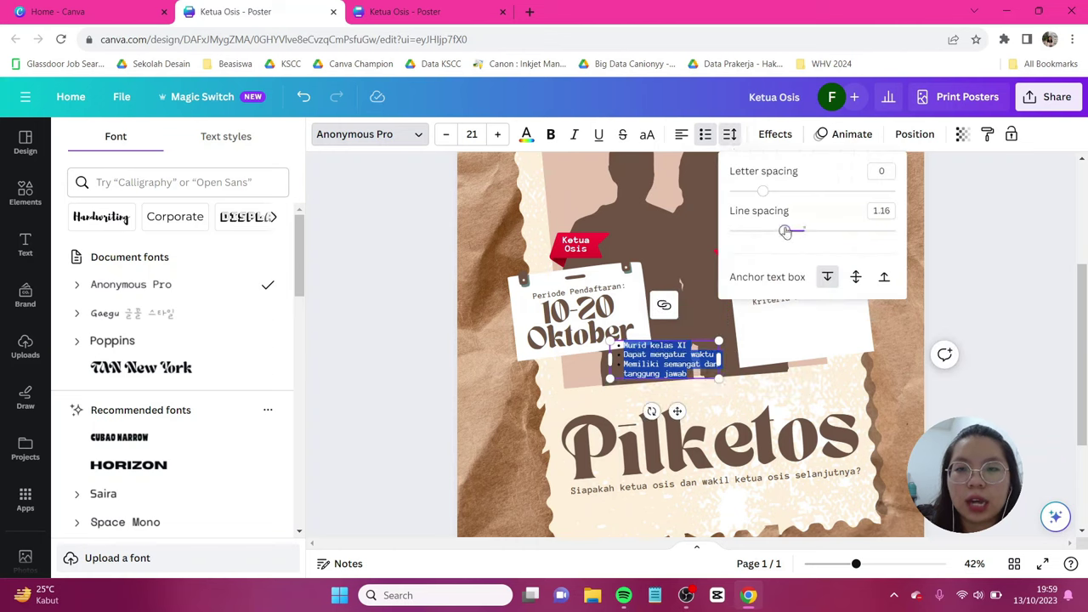
left_click(442, 308)
Step: Move the bulleted criteria onto the card below "Kriteria Pendaftaran:" and rotate them to match the card's tilt
left_click_drag(691, 367, 812, 336)
left_click_drag(790, 378, 795, 387)
left_click(429, 302)
scroll(428, 302, "down", 3)
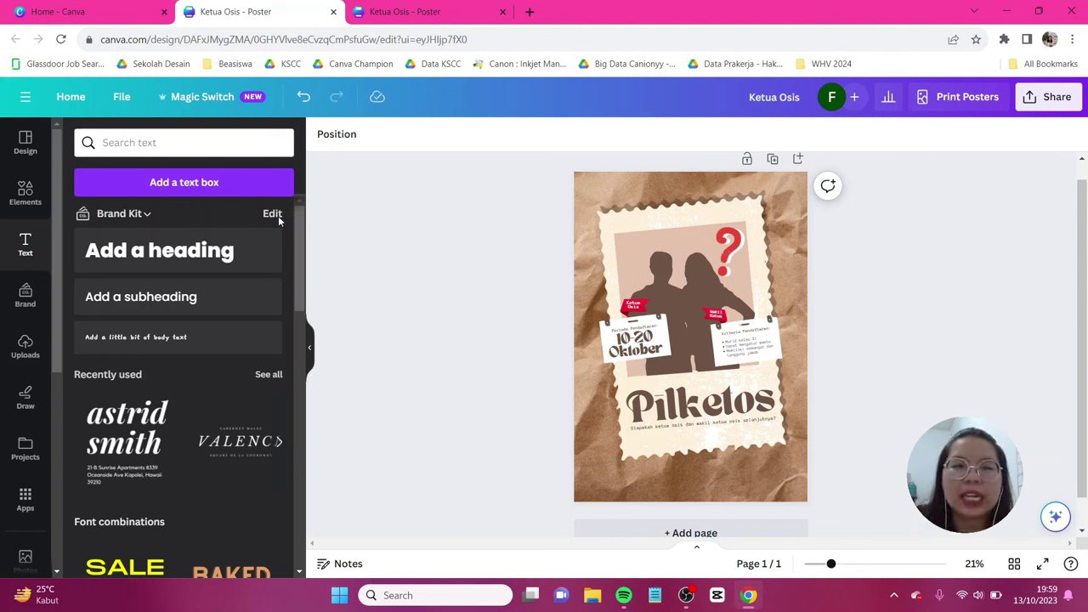
Step: Search the graphic elements for "magnifying"
left_click(26, 193)
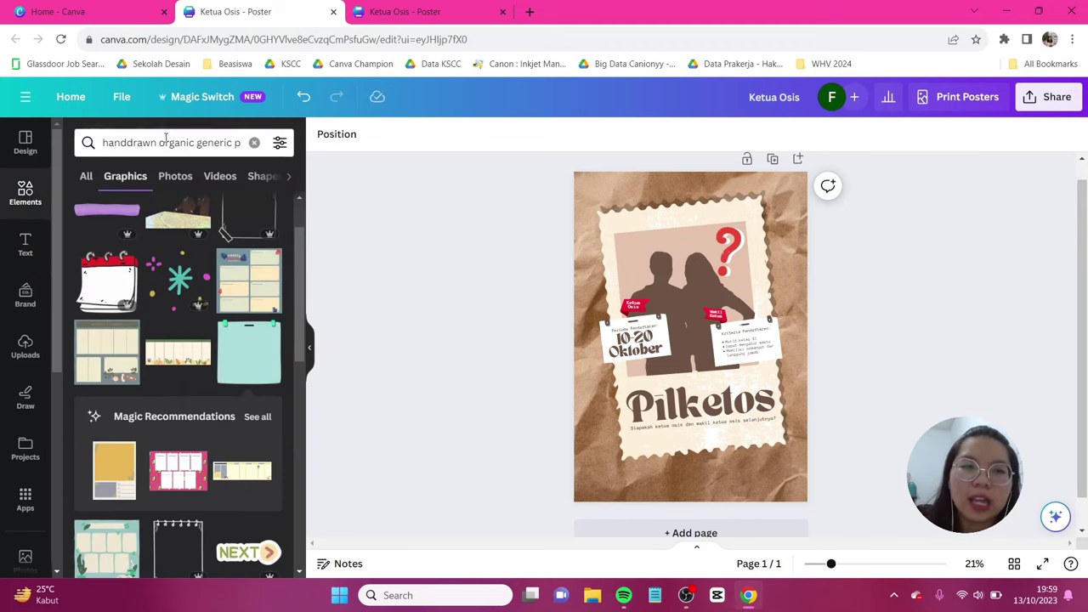
left_click(166, 142)
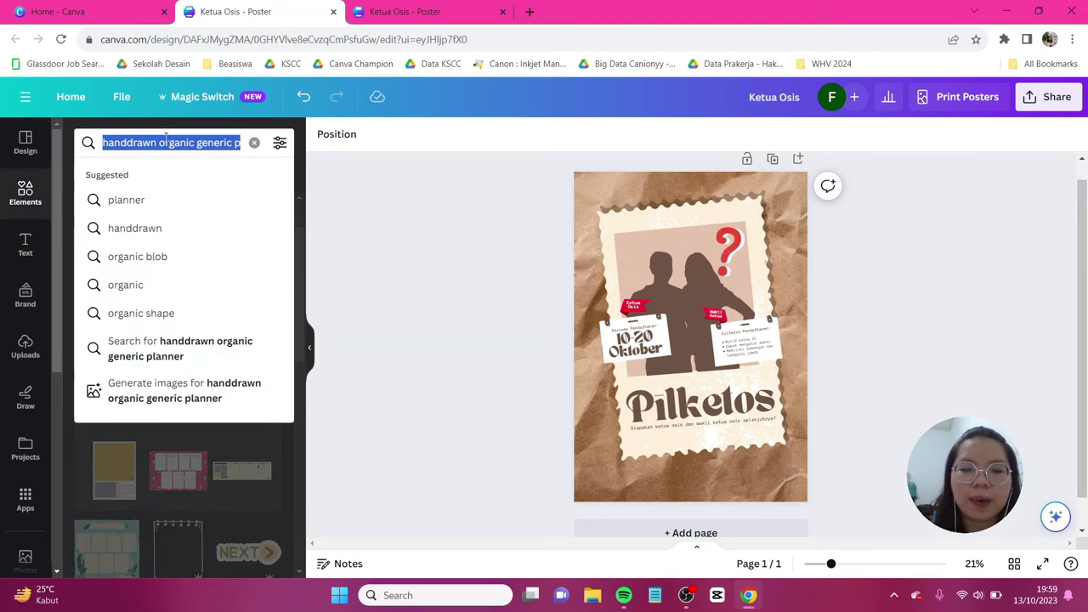
type("magni")
type("fying")
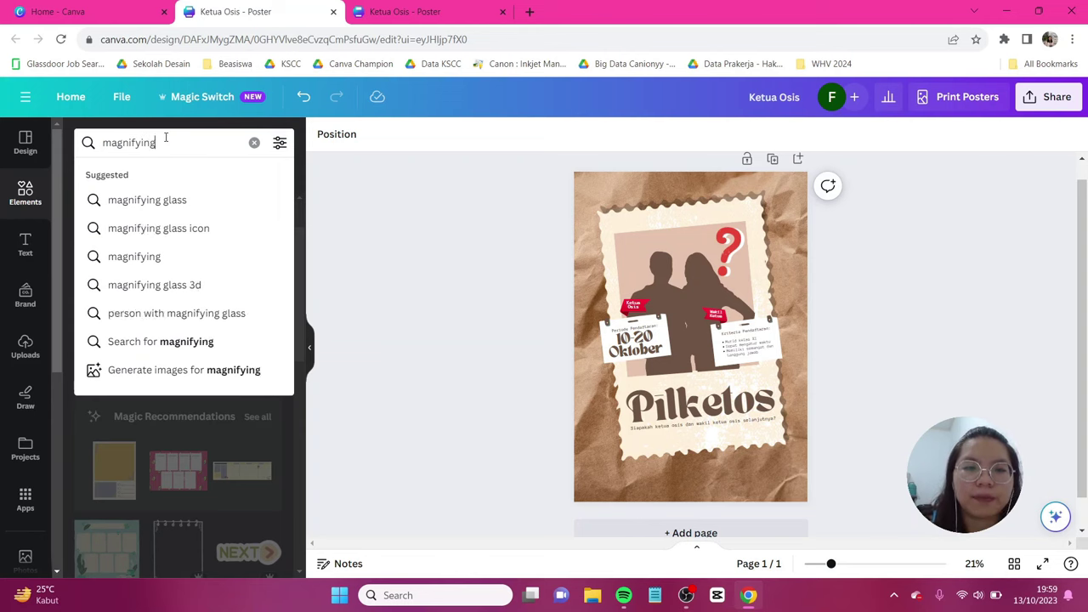
key("Return")
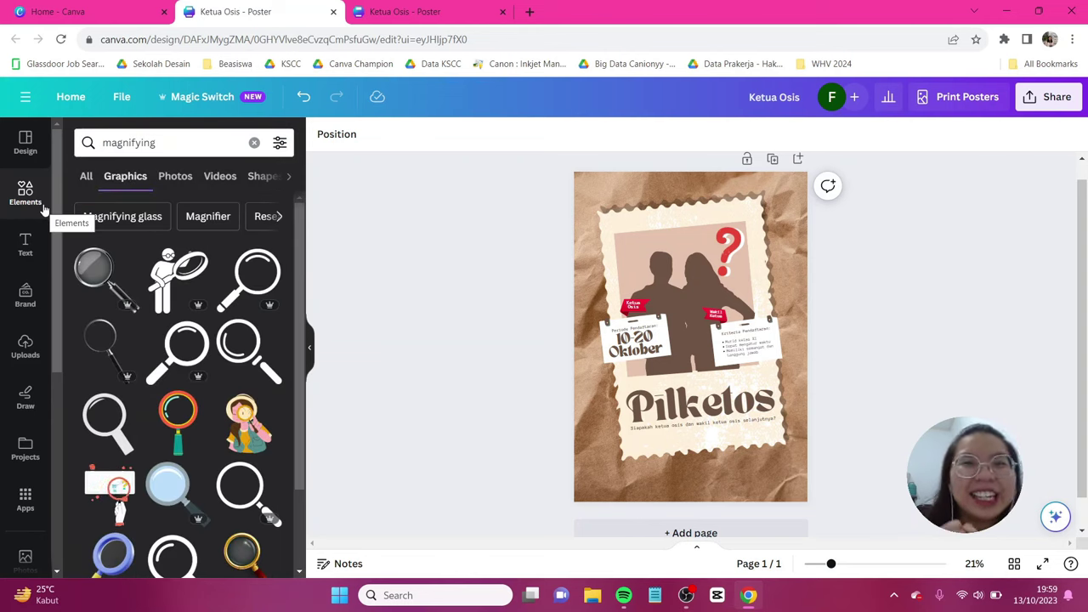
Step: Add the magnifying glass with the brown handle and place it beside the question mark, overlapping the poster's right edge
scroll(219, 289, "down", 5)
scroll(219, 289, "down", 3)
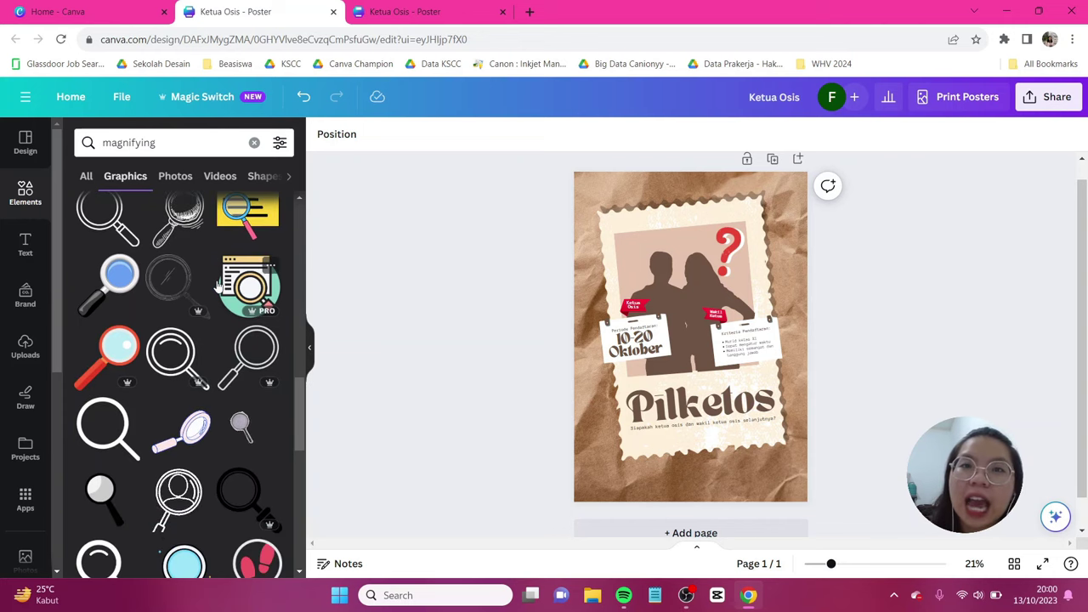
scroll(219, 289, "down", 3)
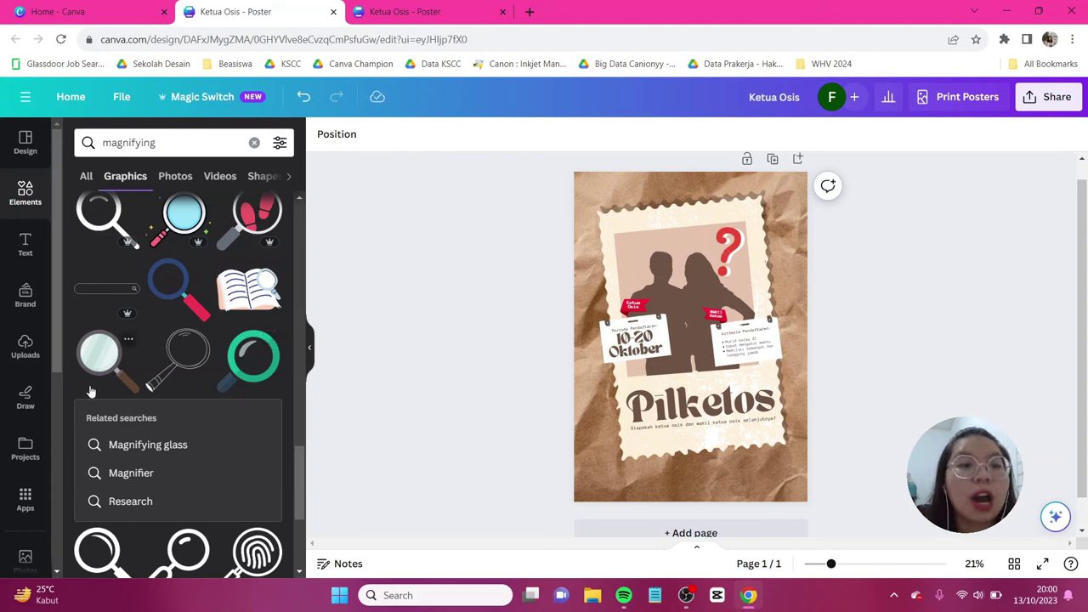
left_click(100, 357)
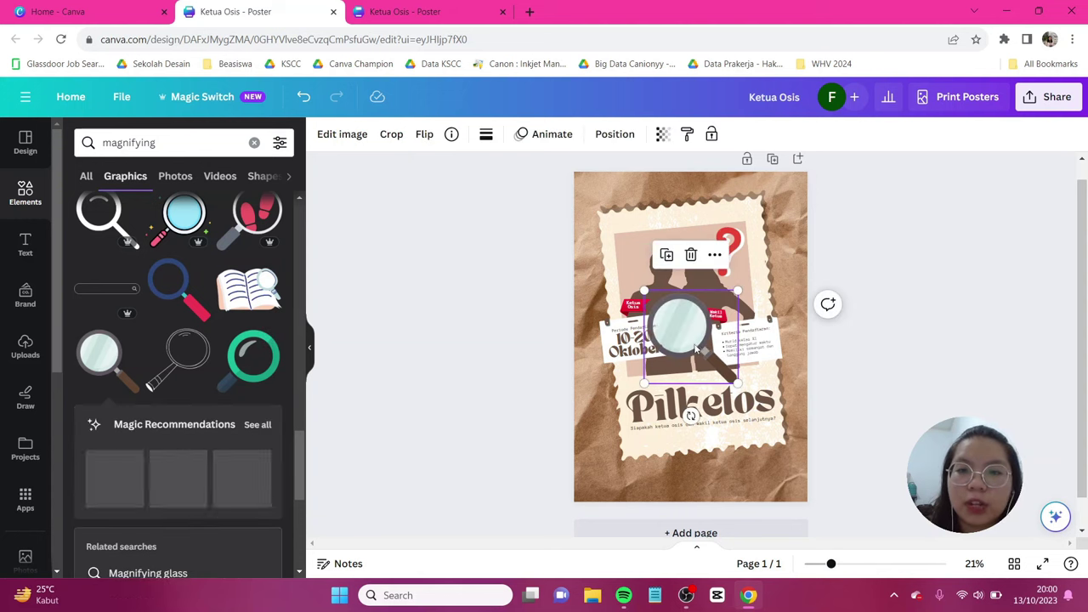
left_click_drag(690, 328, 782, 290)
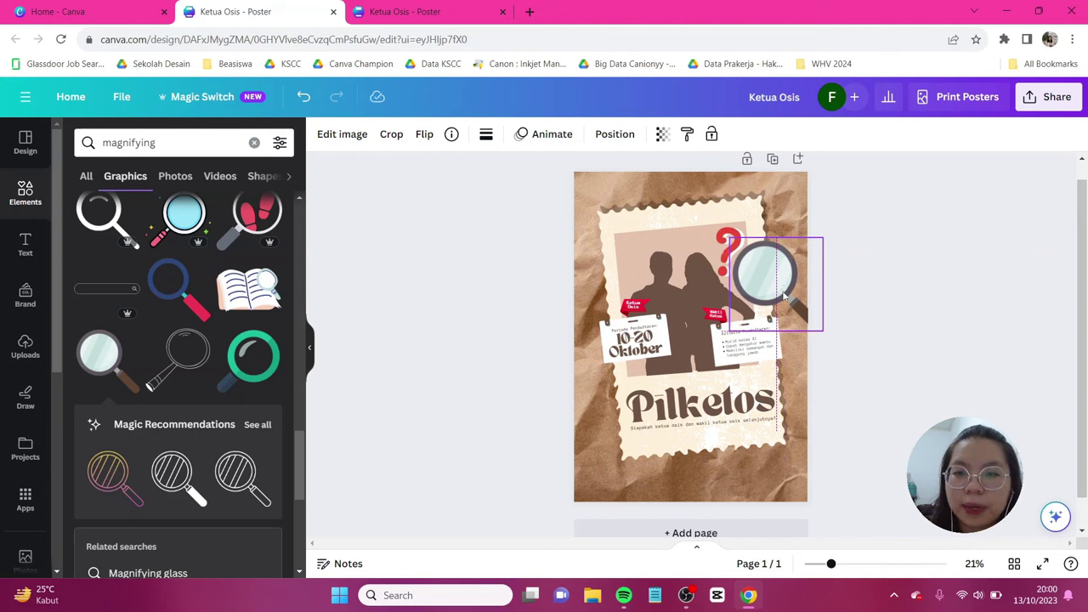
left_click(885, 343)
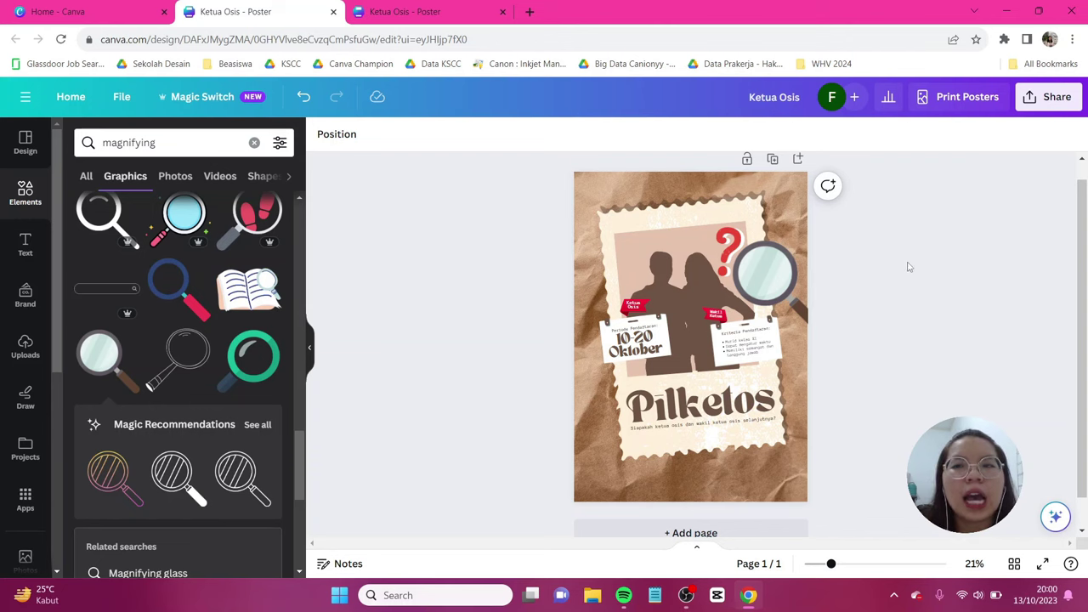
Step: Open the poster's download settings and review the available file types
left_click(1036, 100)
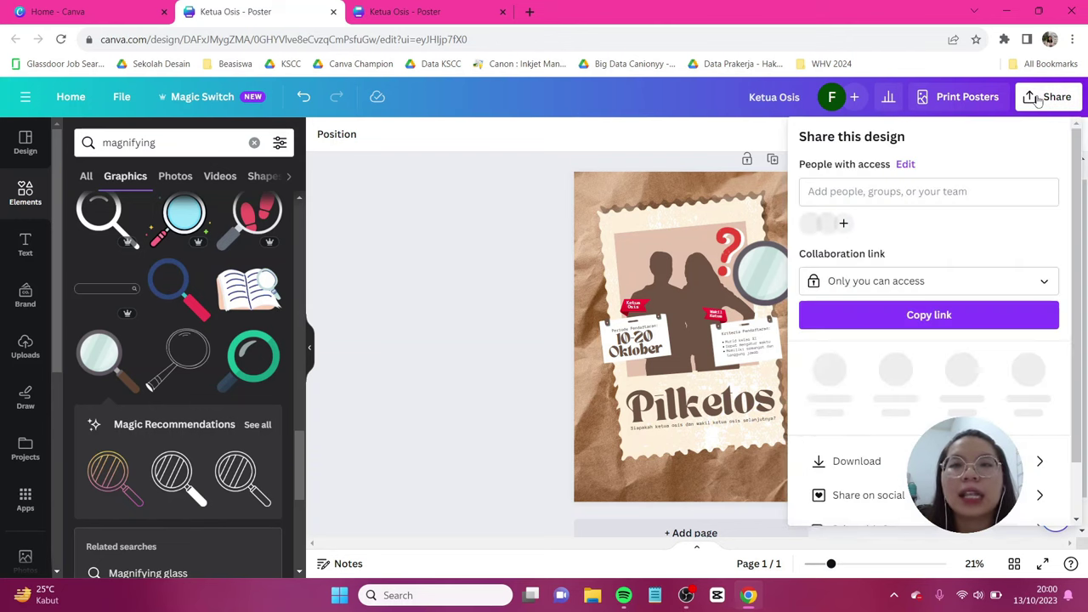
left_click(878, 463)
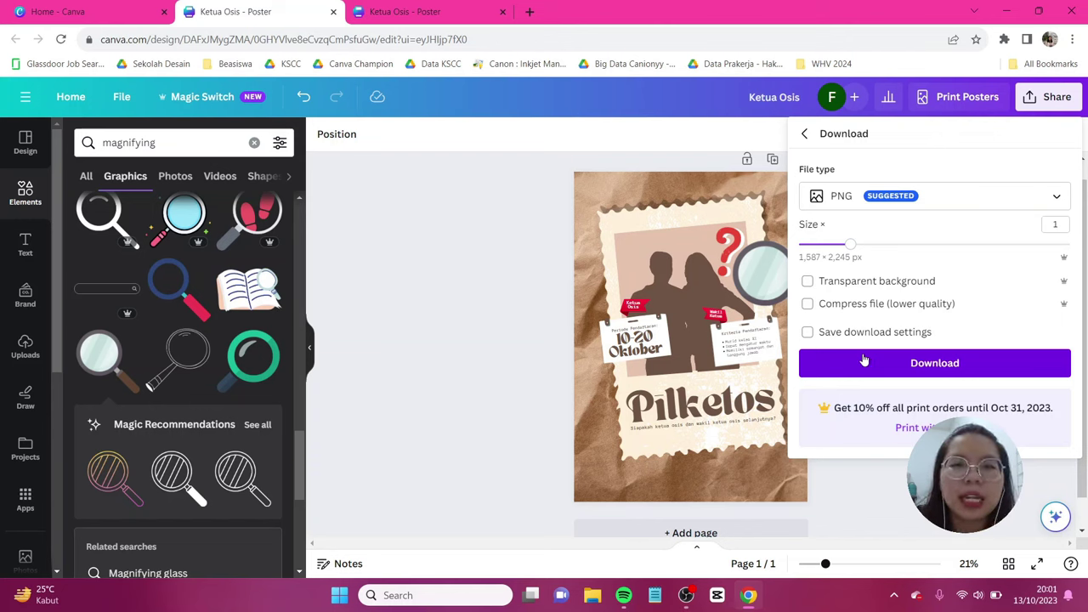
left_click(874, 199)
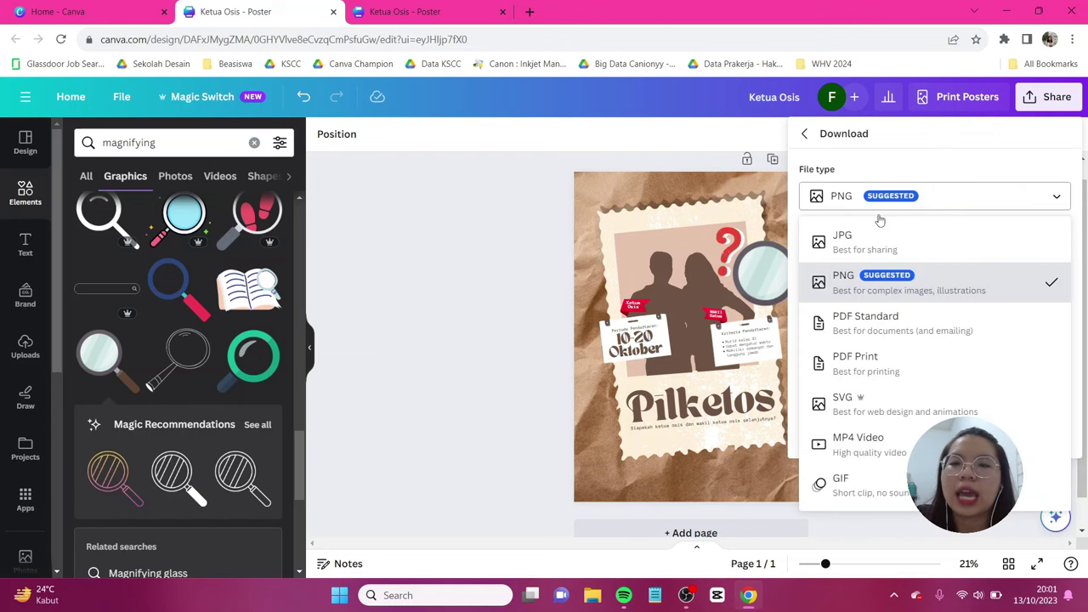
left_click(874, 382)
left_click(874, 382)
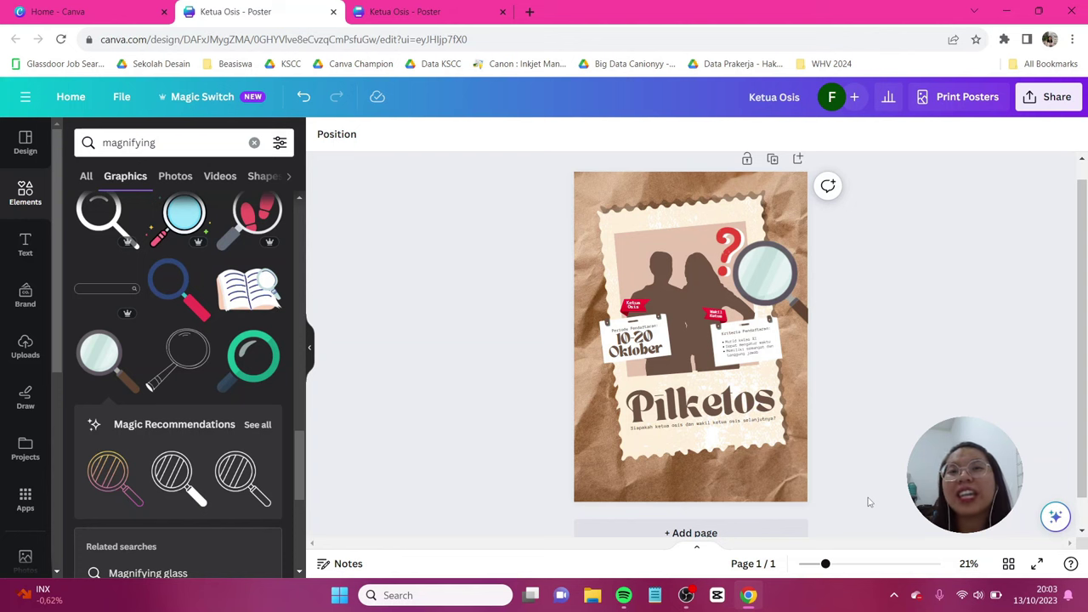